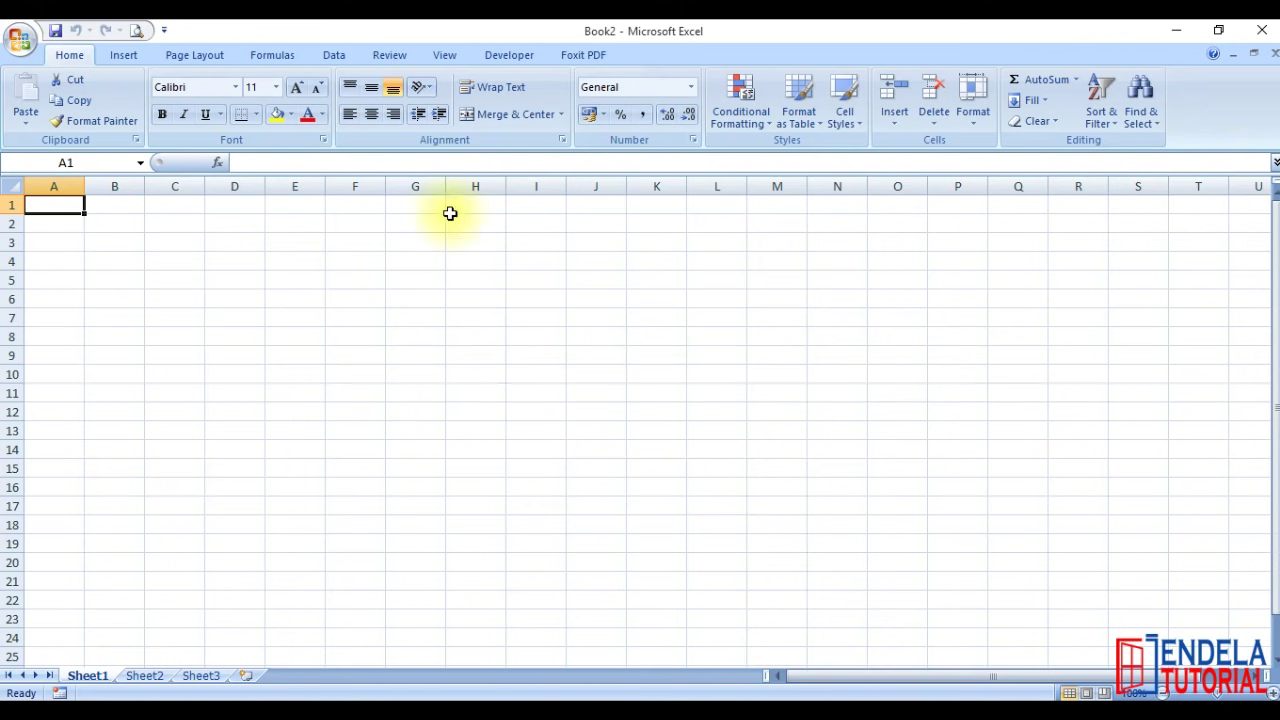
Open the Mengenal Error Pada Microsoft Excel workbook from the recent documents list
{"action": "left_click", "coordinate": [18, 42]}
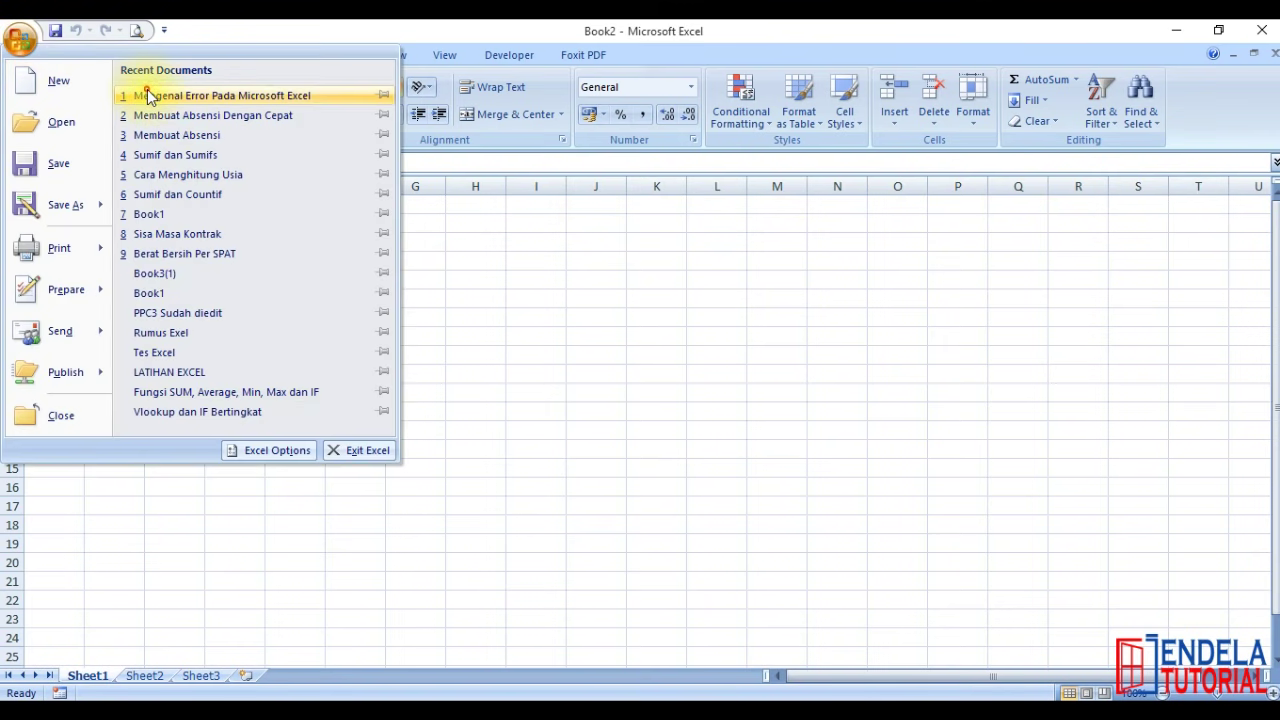
{"action": "left_click", "coordinate": [147, 89]}
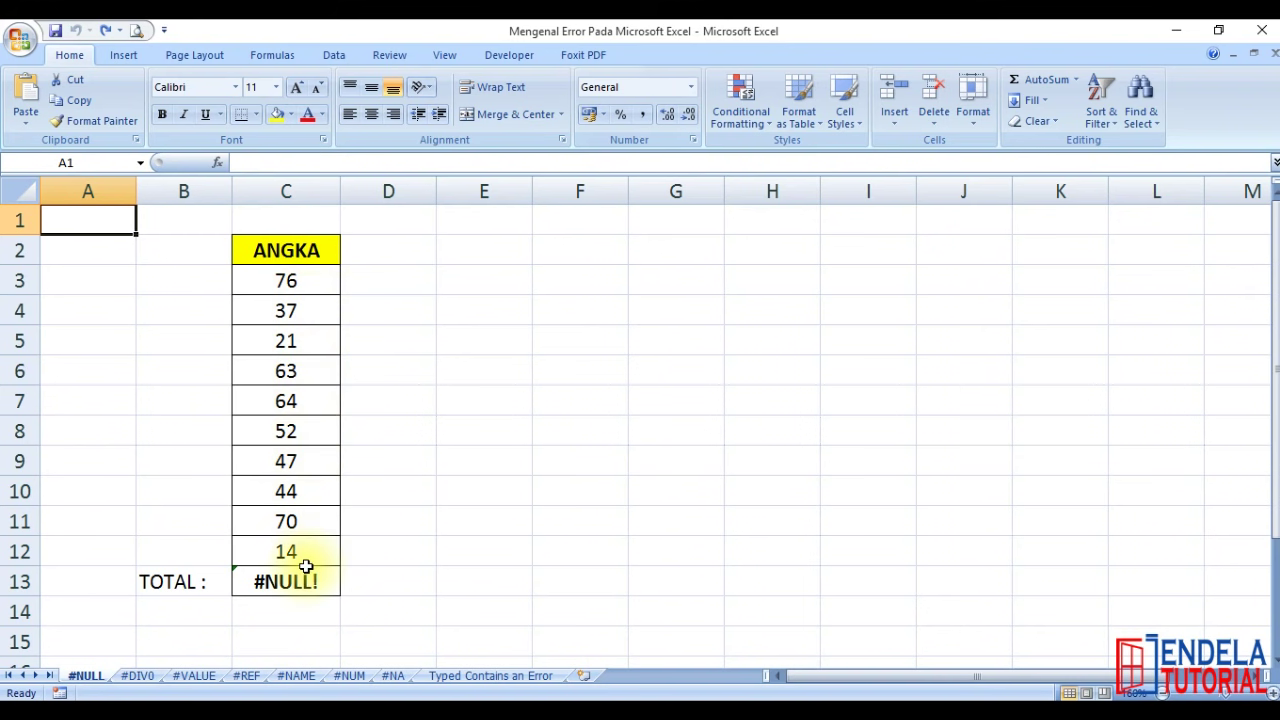
Inspect the =SUM(C3 C12) formula behind the #NULL! error in C13 without changing it
{"action": "left_click", "coordinate": [305, 580]}
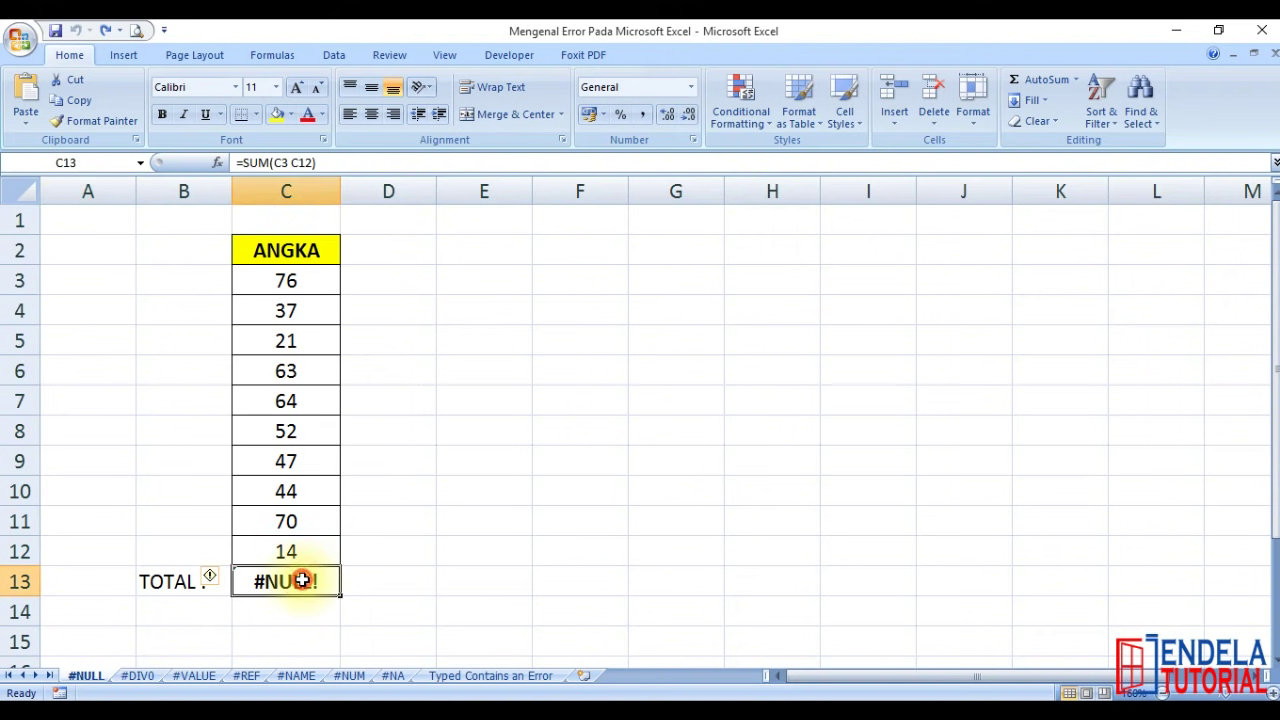
{"action": "double_click", "coordinate": [305, 581]}
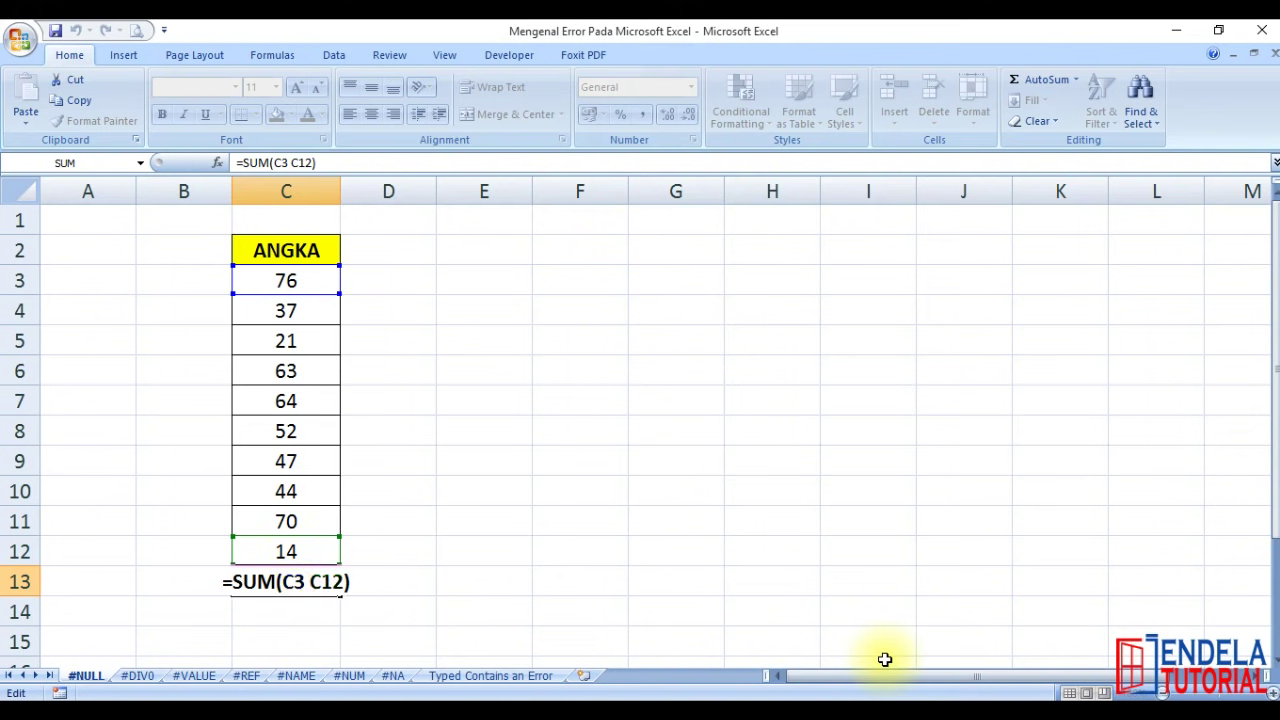
{"action": "key", "text": "Return"}
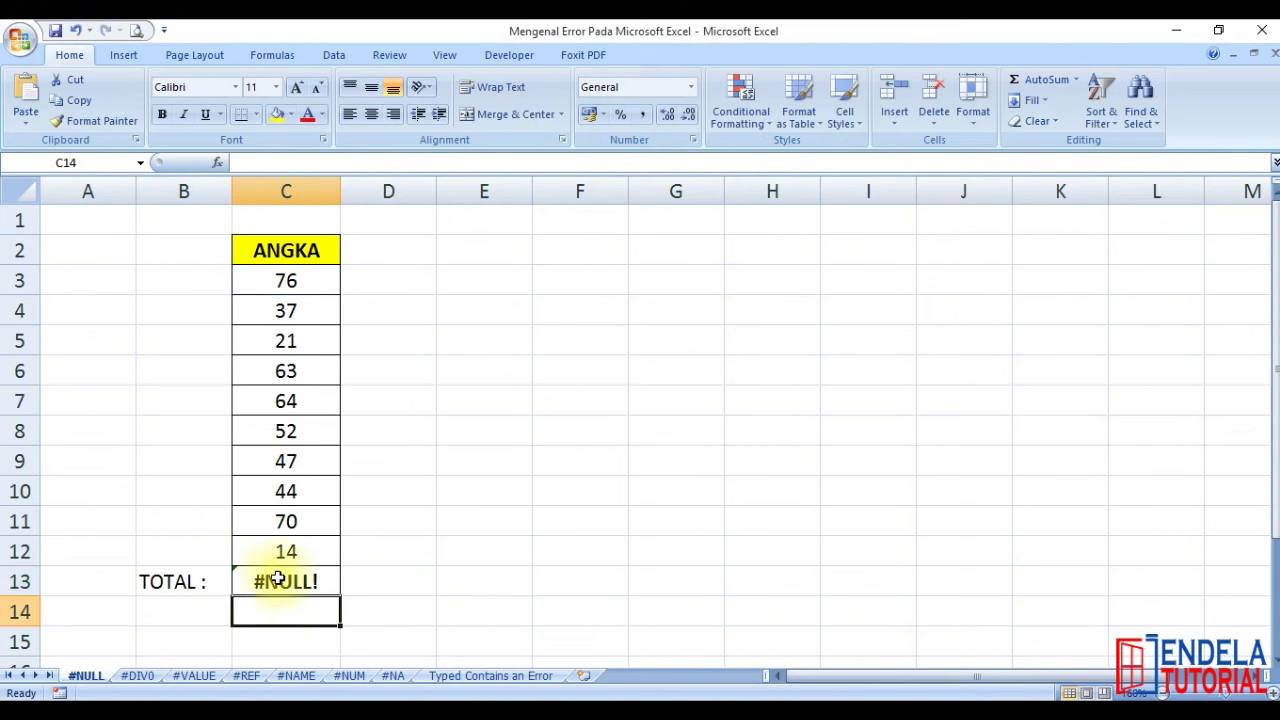
Replace the space in C13's formula with a colon so it reads =SUM(C3:C12)
{"action": "double_click", "coordinate": [300, 582]}
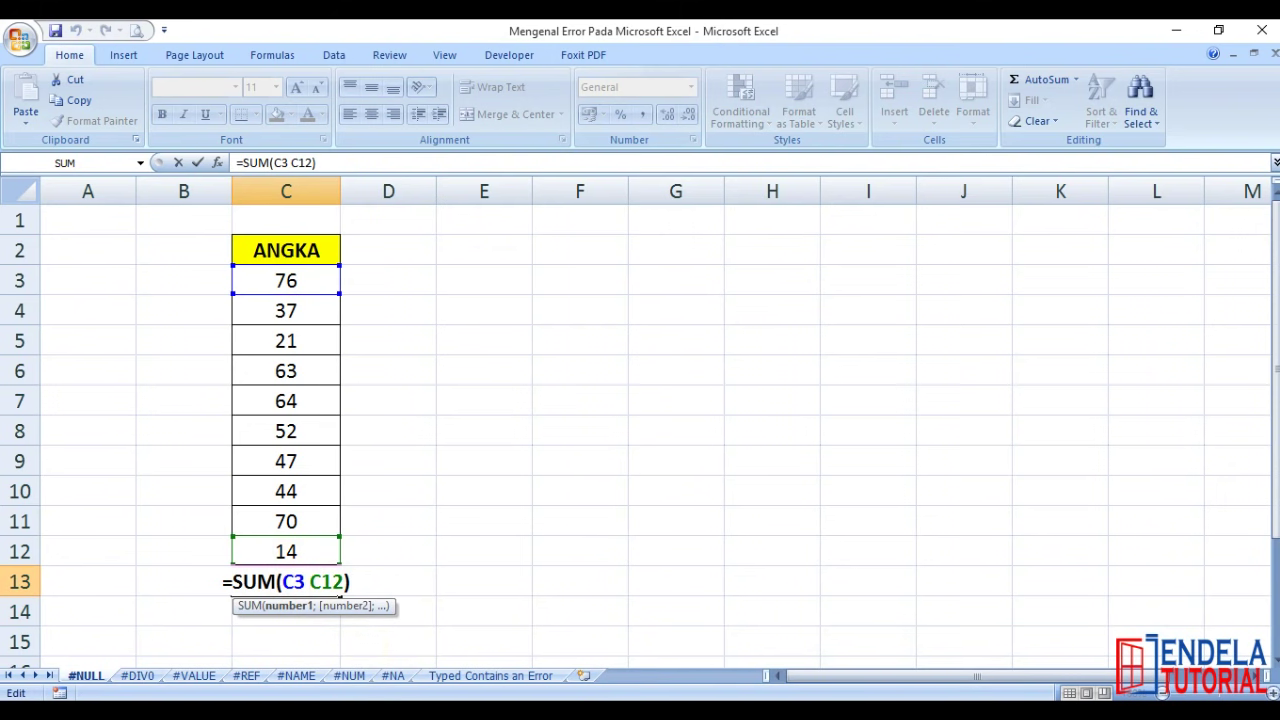
{"action": "mouse_move", "coordinate": [395, 710]}
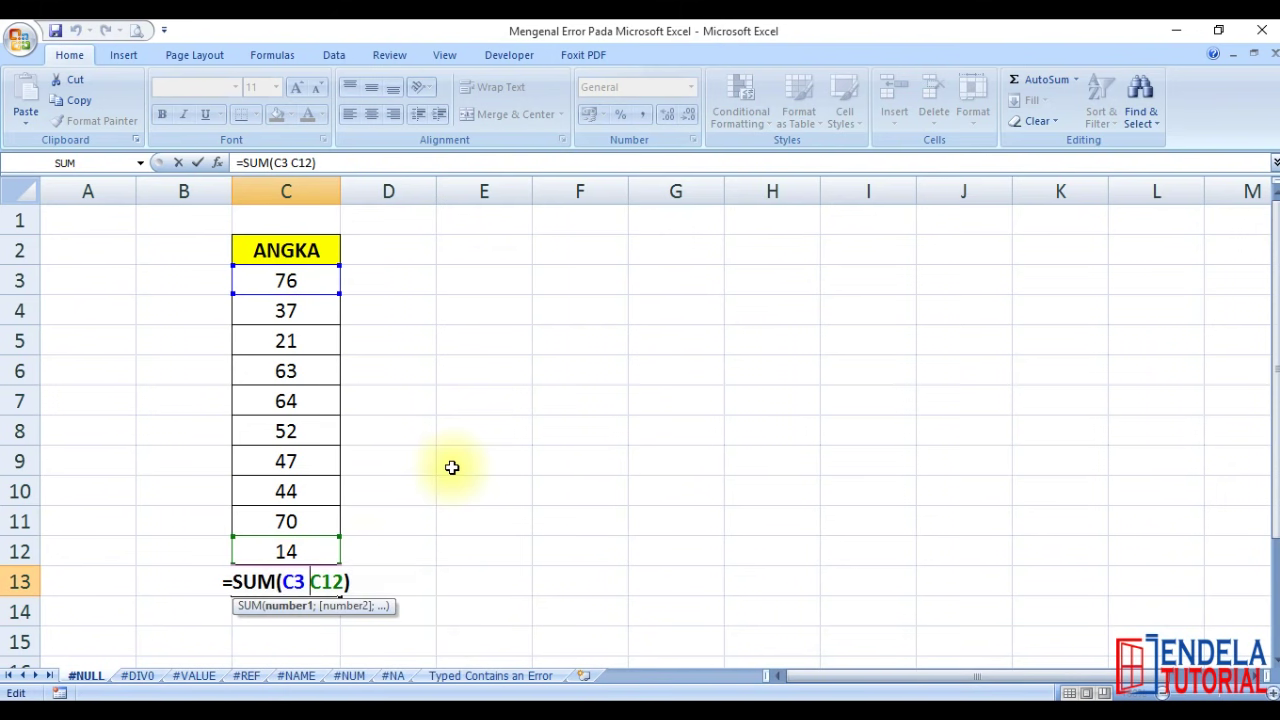
{"action": "key", "text": "BackSpace"}
{"action": "type", "text": ":"}
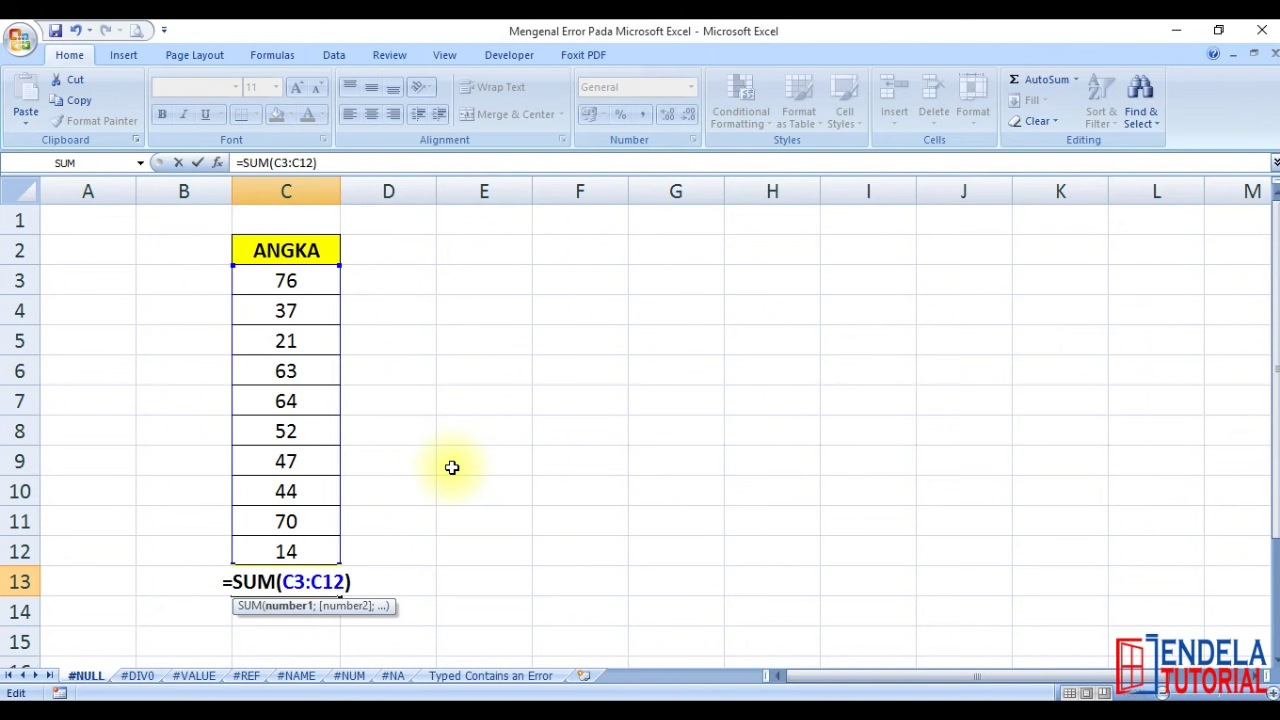
{"action": "key", "text": "Return"}
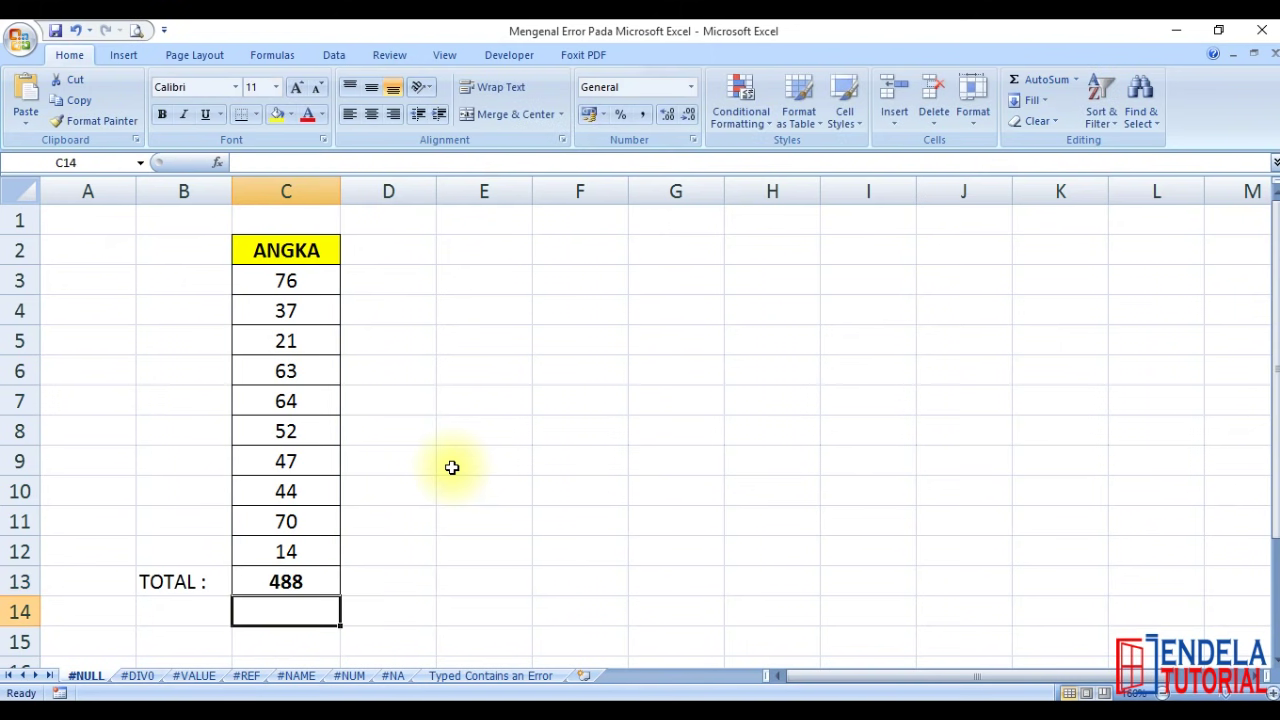
{"action": "key", "text": "Up"}
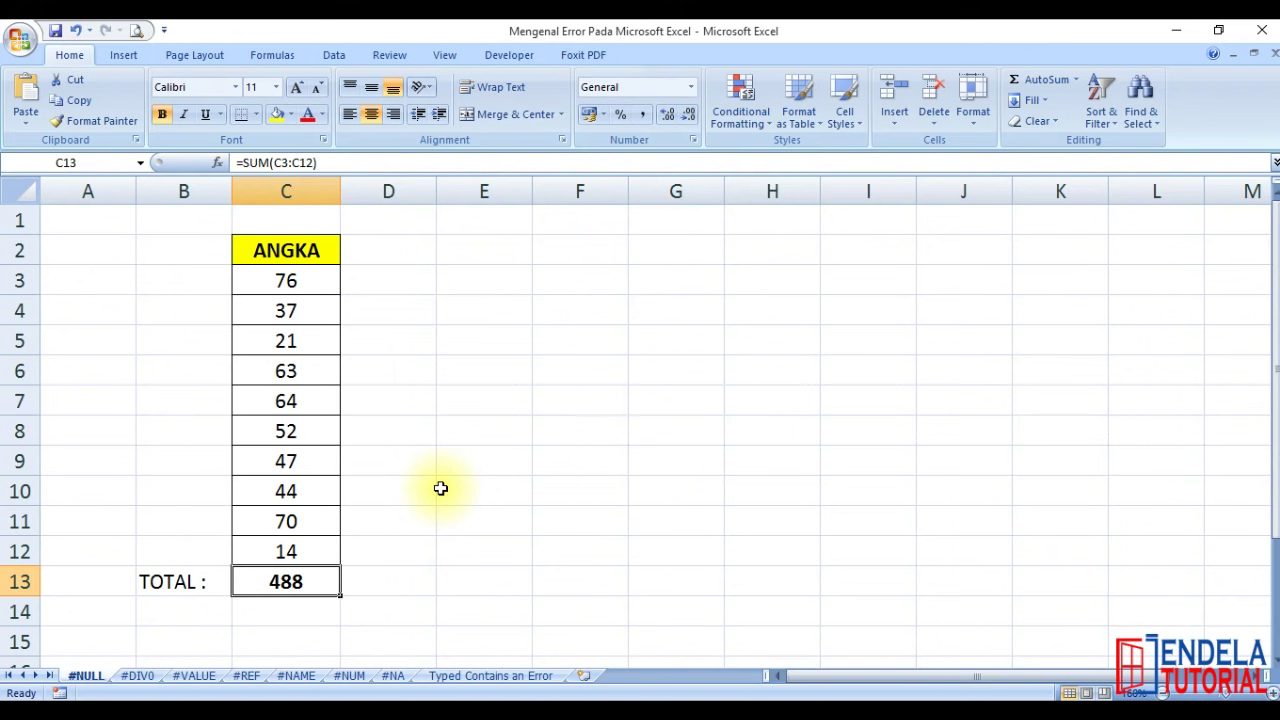
Remove the colon again to reproduce the #NULL! error in C13
{"action": "double_click", "coordinate": [319, 580]}
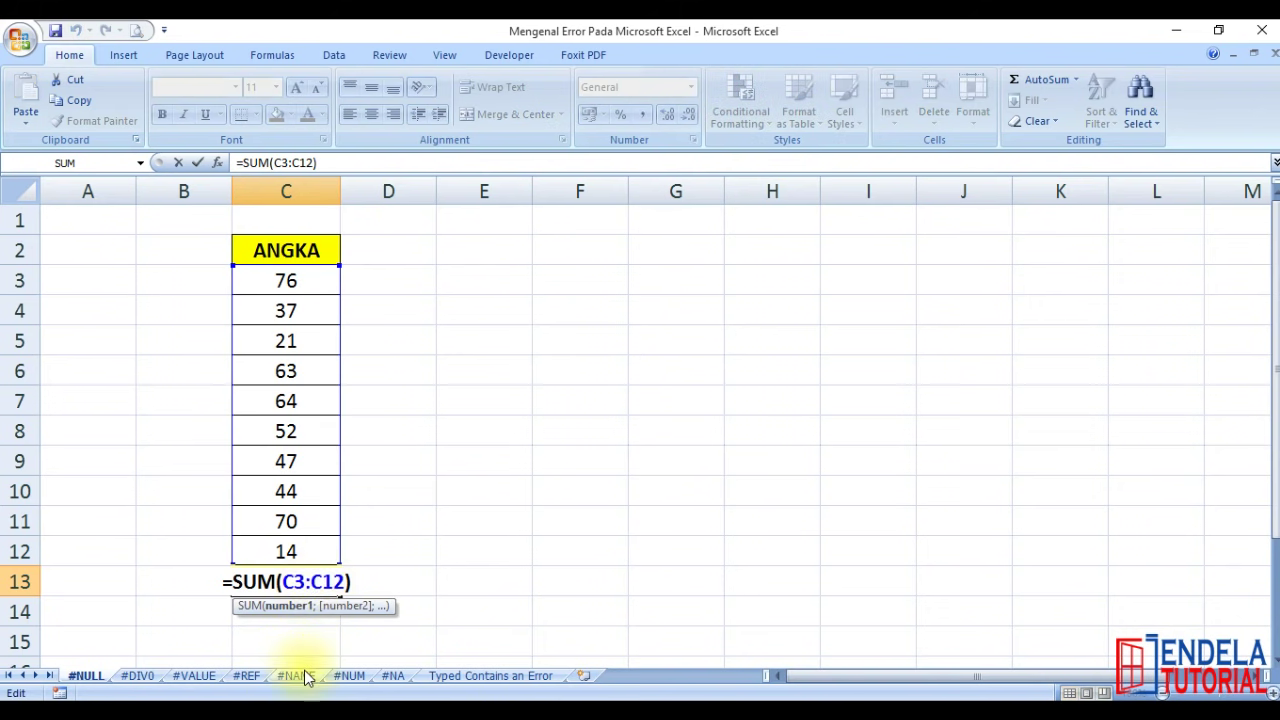
{"action": "key", "text": "BackSpace"}
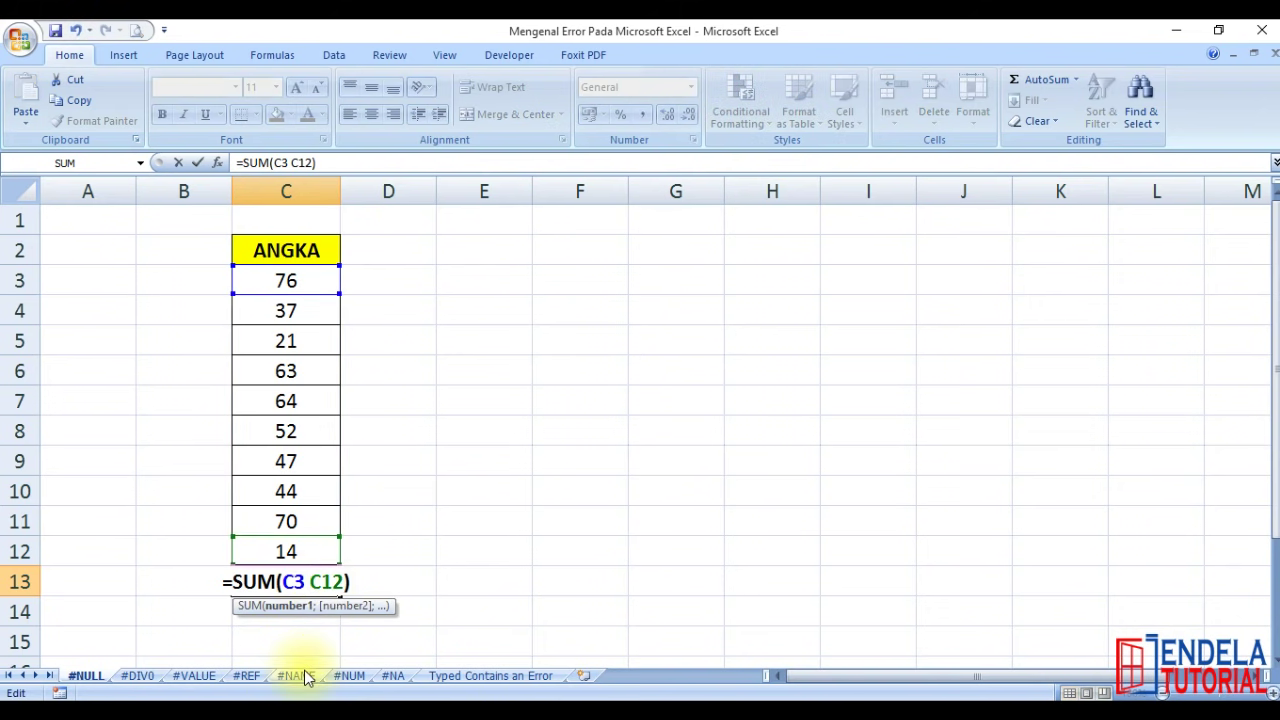
{"action": "key", "text": "Return"}
Restore =SUM(C3:C12) in C13 so the TOTAL shows 488
{"action": "left_click", "coordinate": [322, 580]}
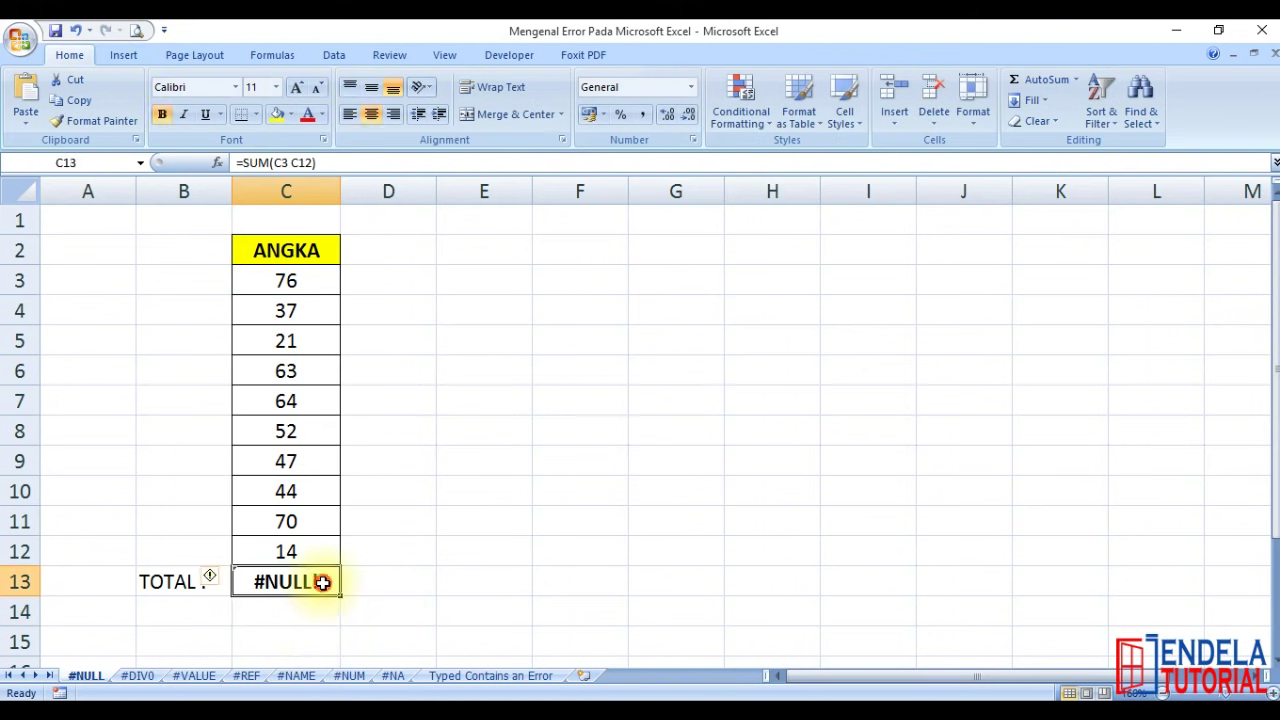
{"action": "double_click", "coordinate": [318, 580]}
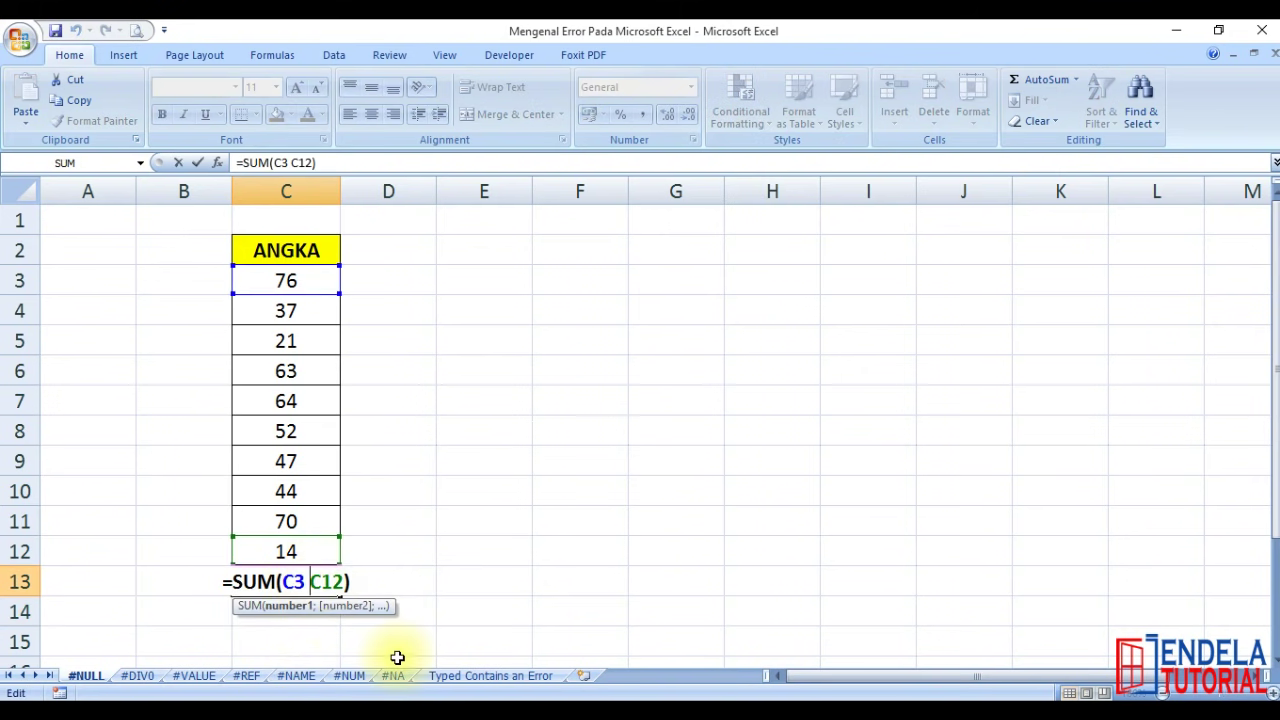
{"action": "key", "text": "BackSpace"}
{"action": "type", "text": ":"}
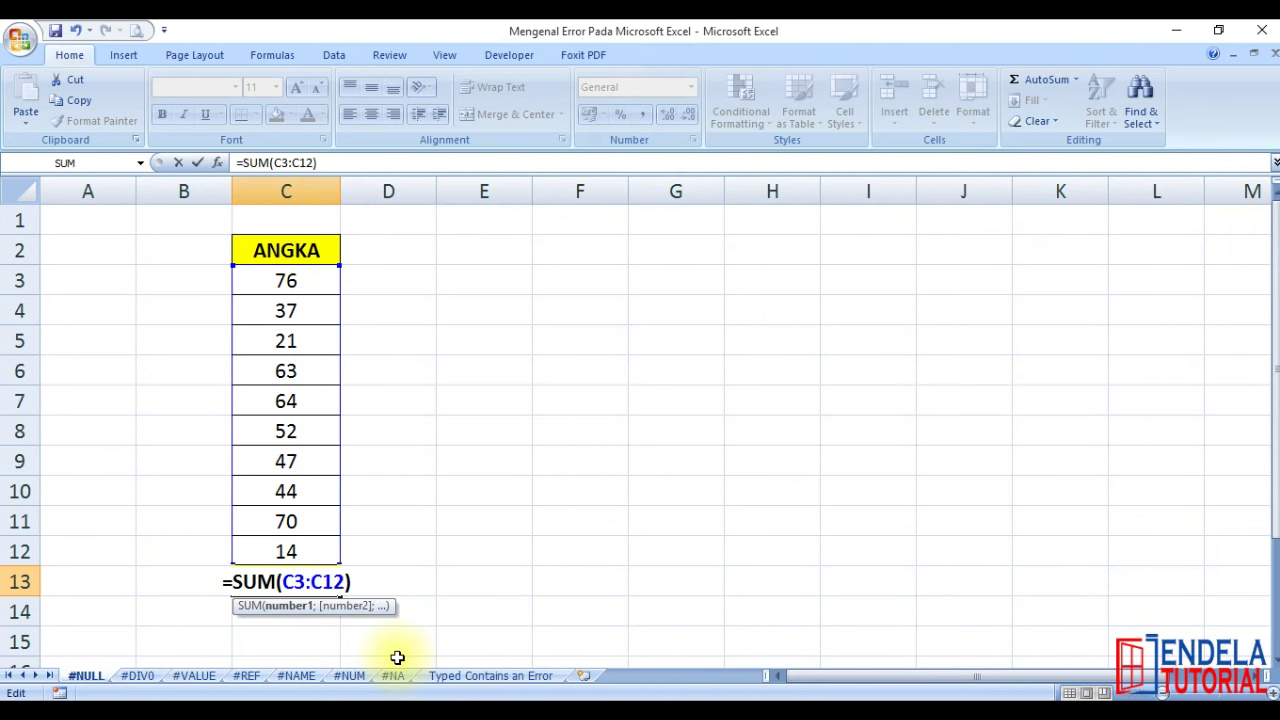
{"action": "key", "text": "Return"}
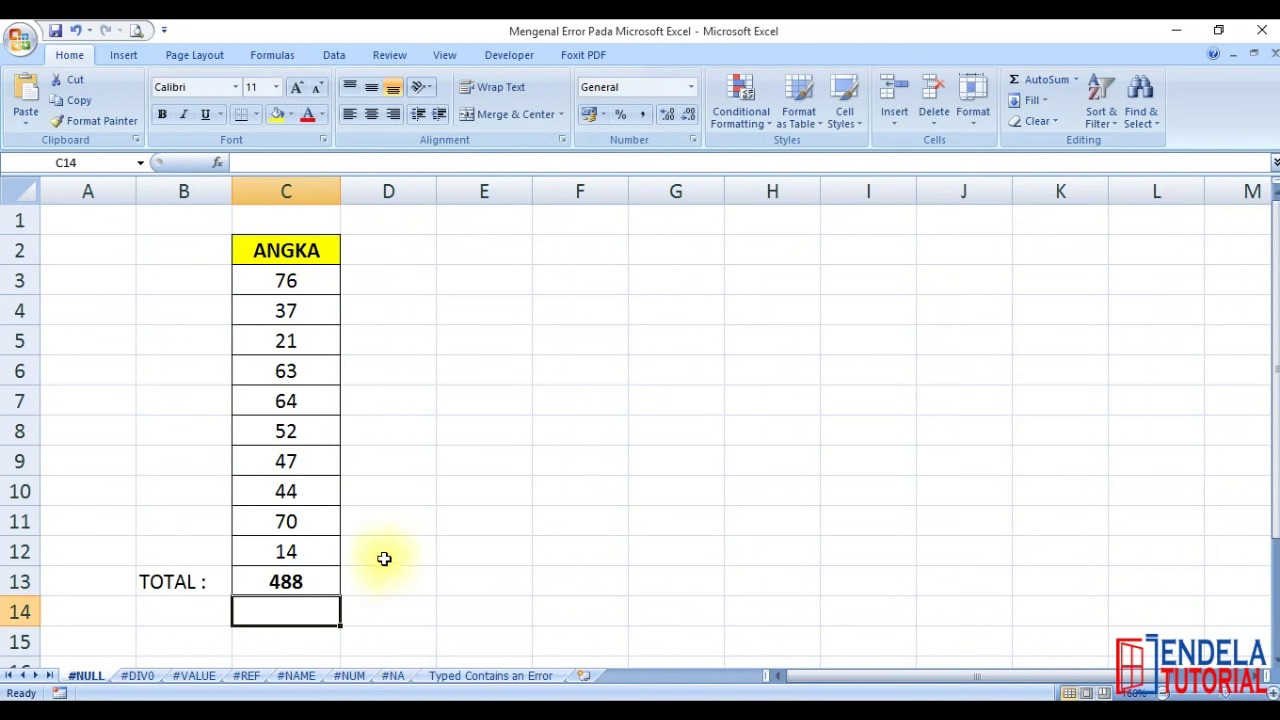
{"action": "left_click", "coordinate": [410, 405]}
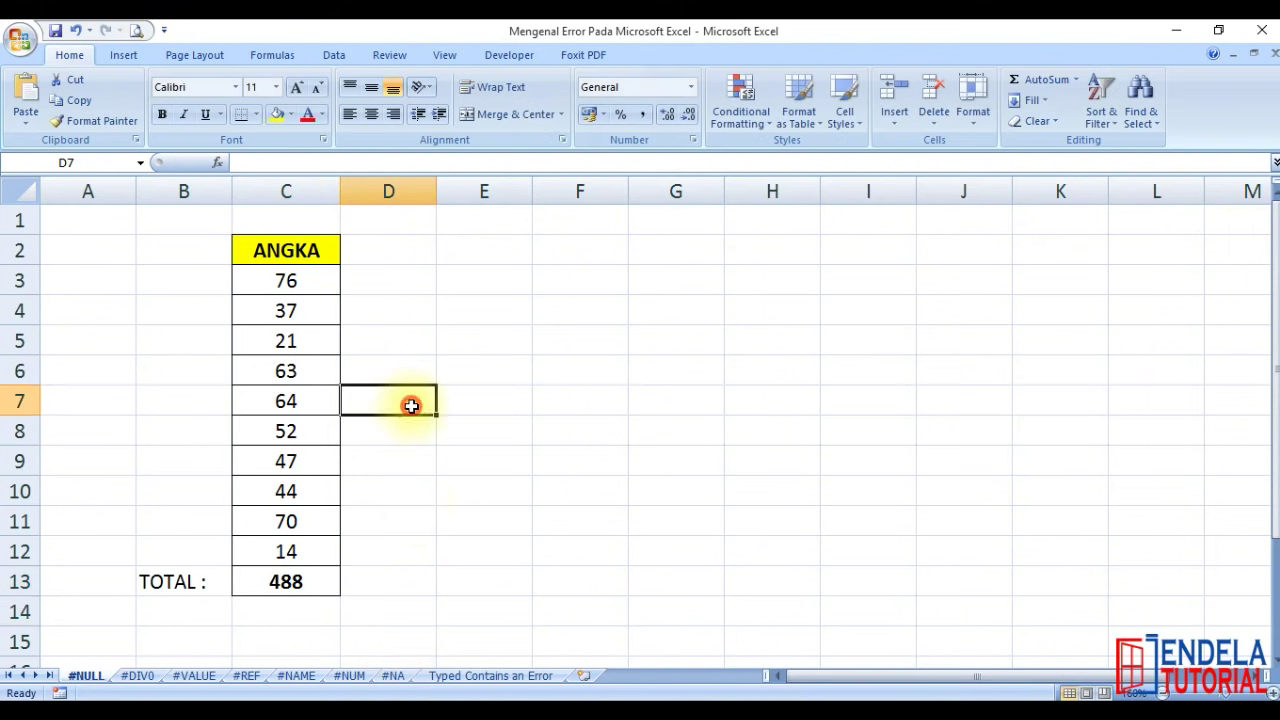
{"action": "left_click", "coordinate": [425, 357]}
{"action": "left_click", "coordinate": [449, 352]}
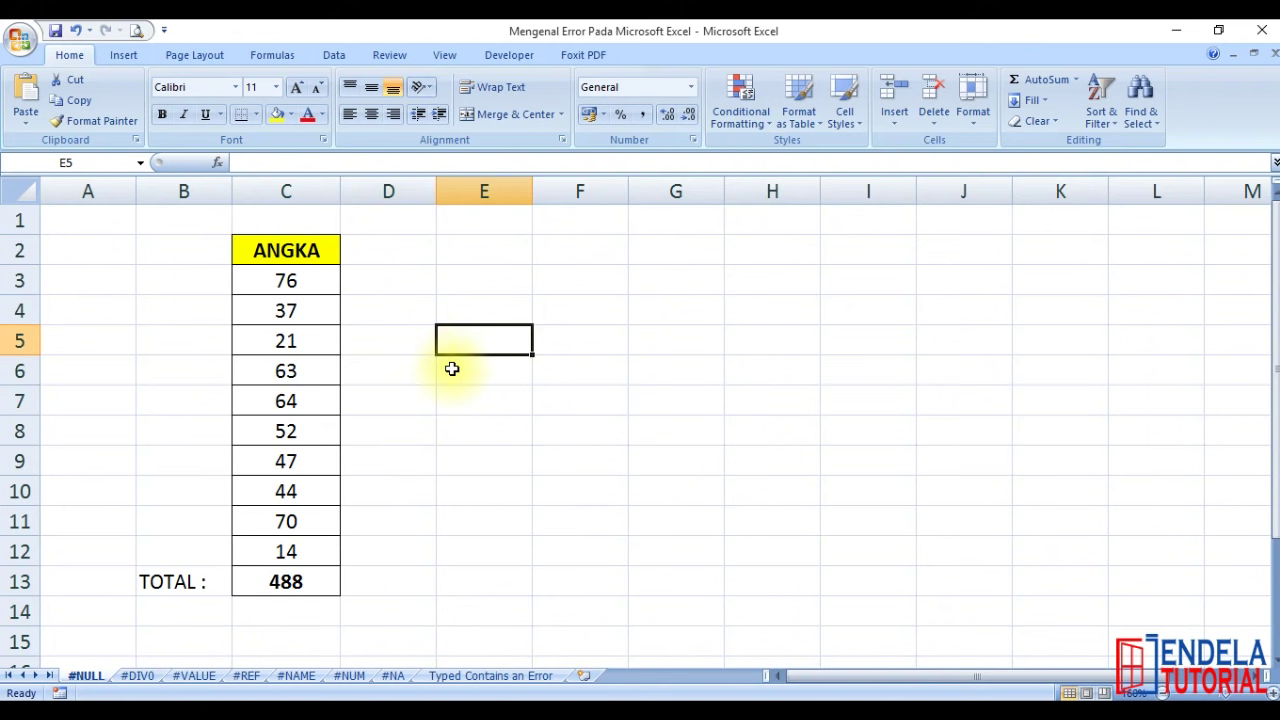
{"action": "left_click", "coordinate": [452, 369]}
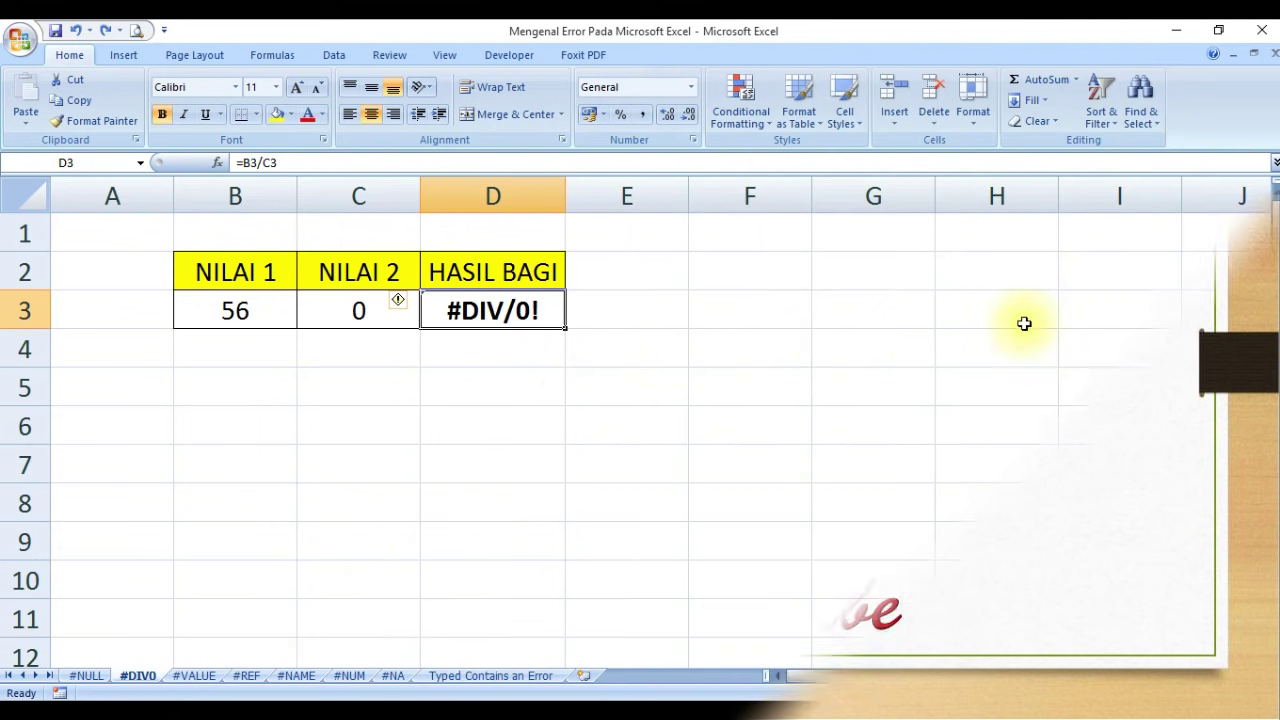
Enter =B3/C3 in D3, dividing NILAI 1 by NILAI 2 to produce #DIV/0!
{"action": "left_click", "coordinate": [587, 382]}
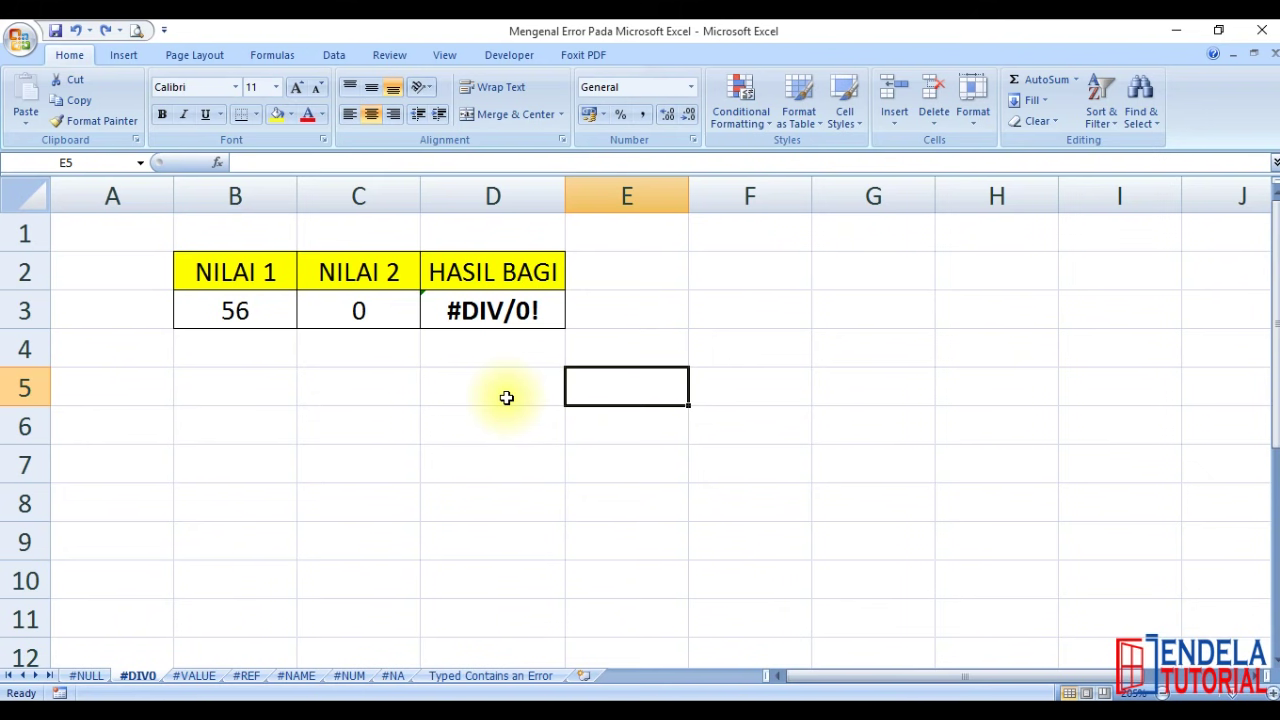
{"action": "left_click", "coordinate": [457, 308]}
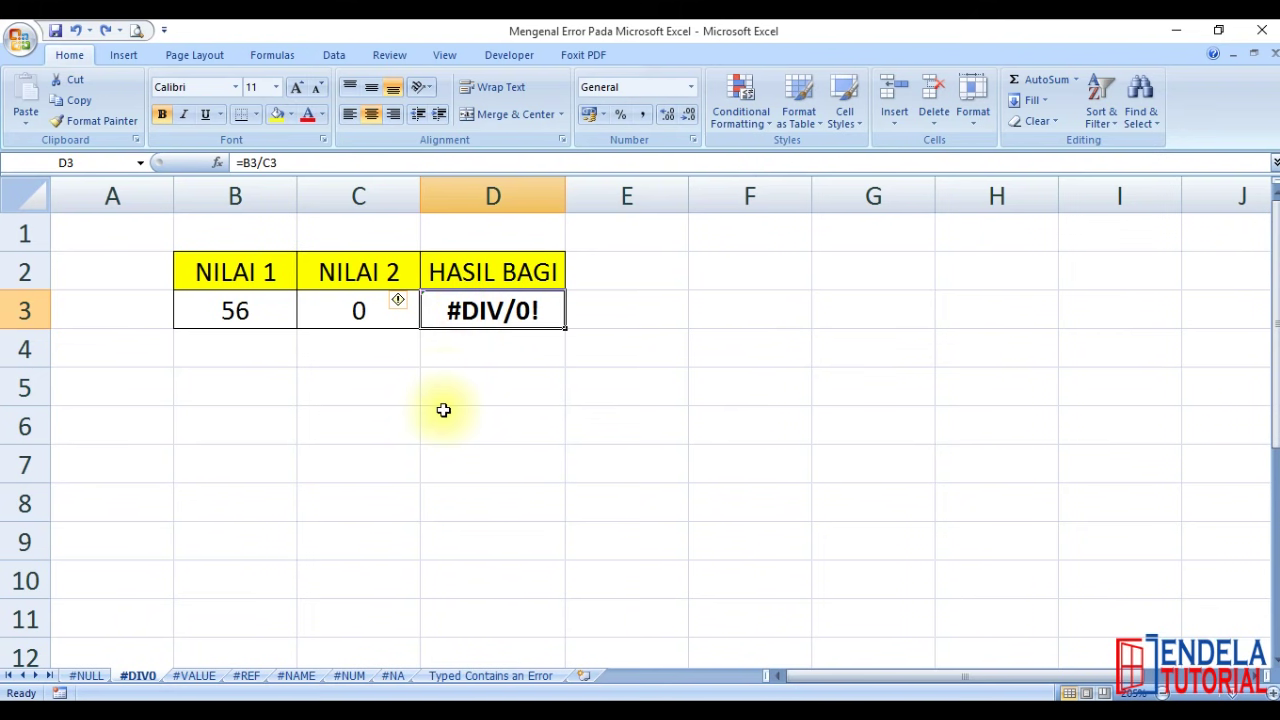
{"action": "type", "text": "="}
{"action": "left_click", "coordinate": [274, 297]}
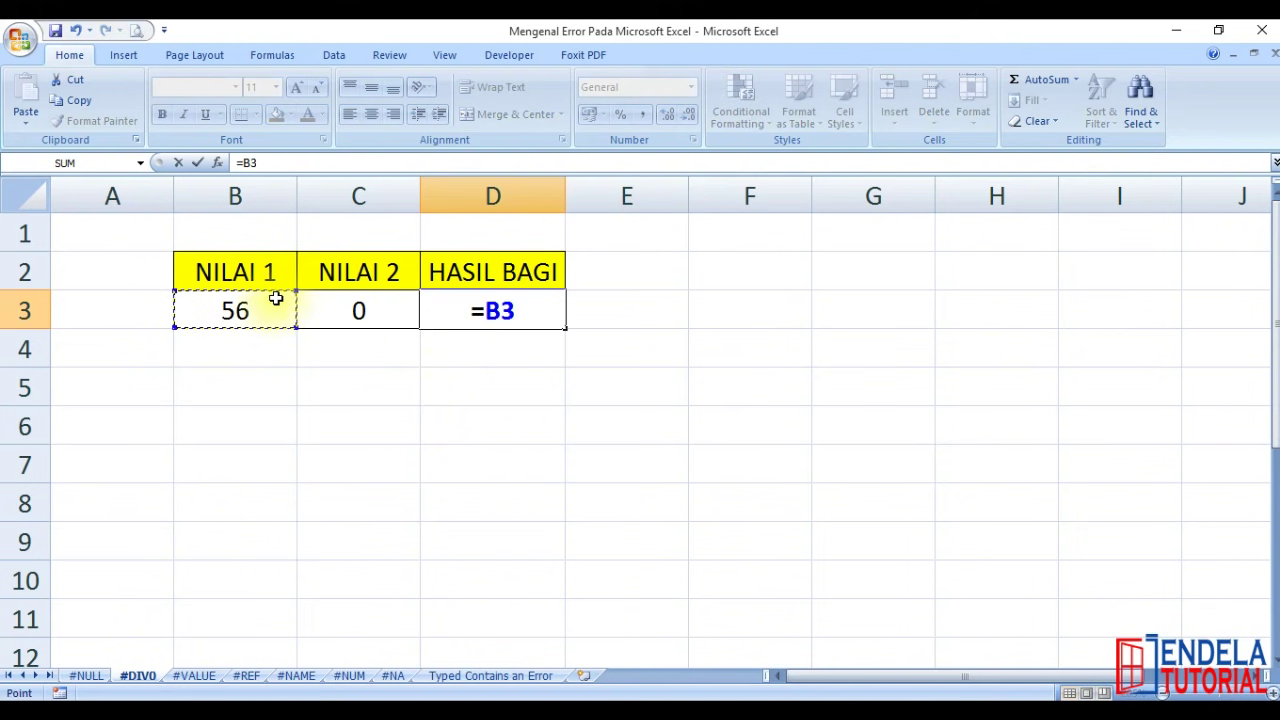
{"action": "type", "text": "/"}
{"action": "left_click", "coordinate": [358, 310]}
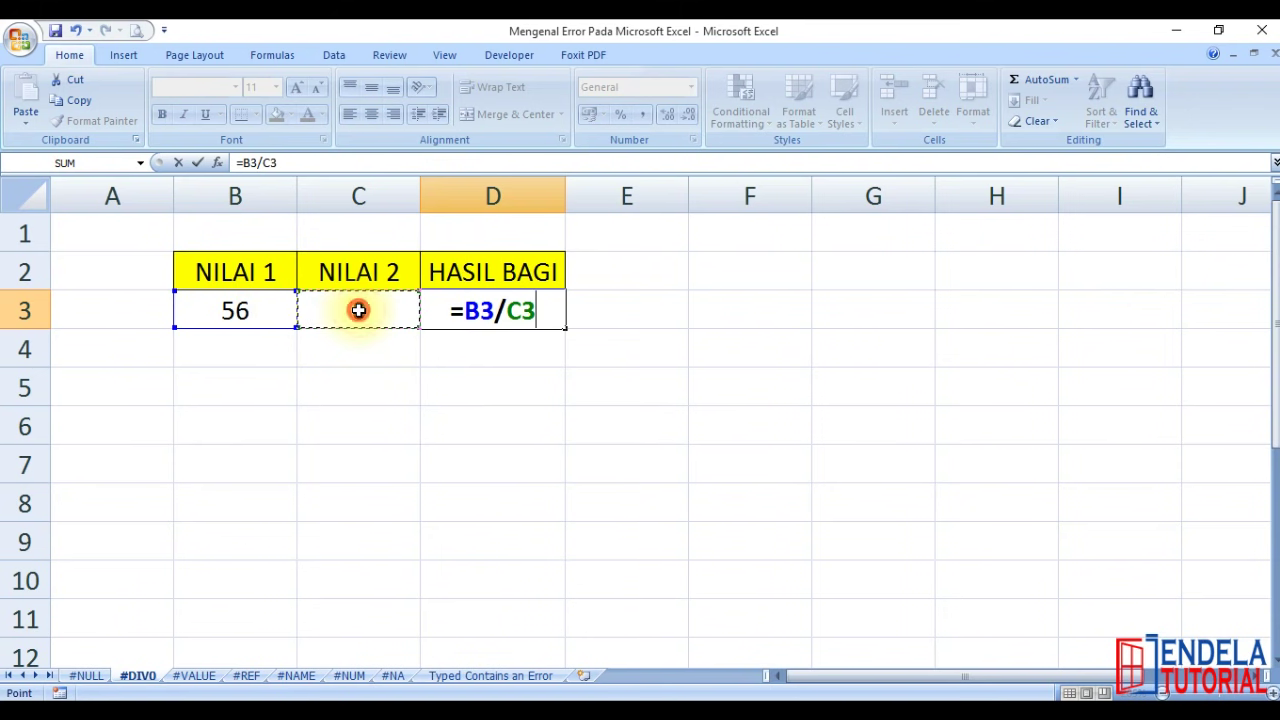
{"action": "key", "text": "Return"}
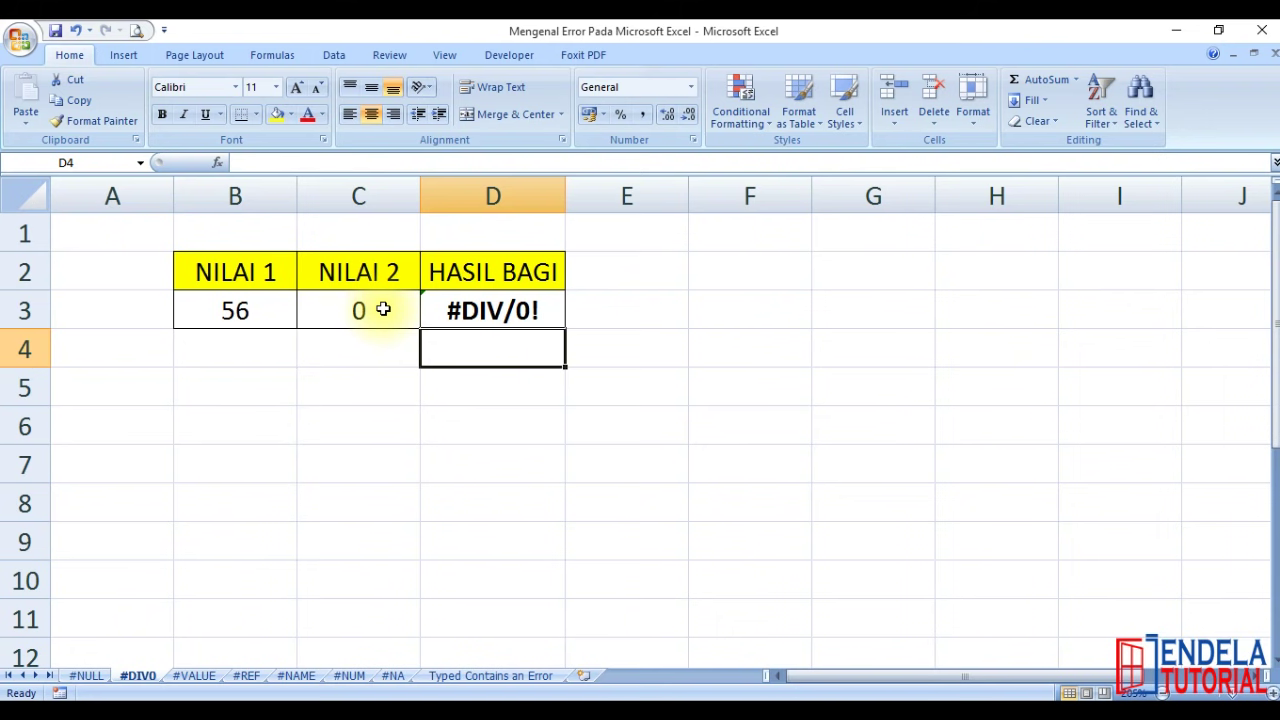
Change the NILAI 2 divisor in C3 to 2
{"action": "left_click", "coordinate": [383, 310]}
{"action": "left_click", "coordinate": [350, 387]}
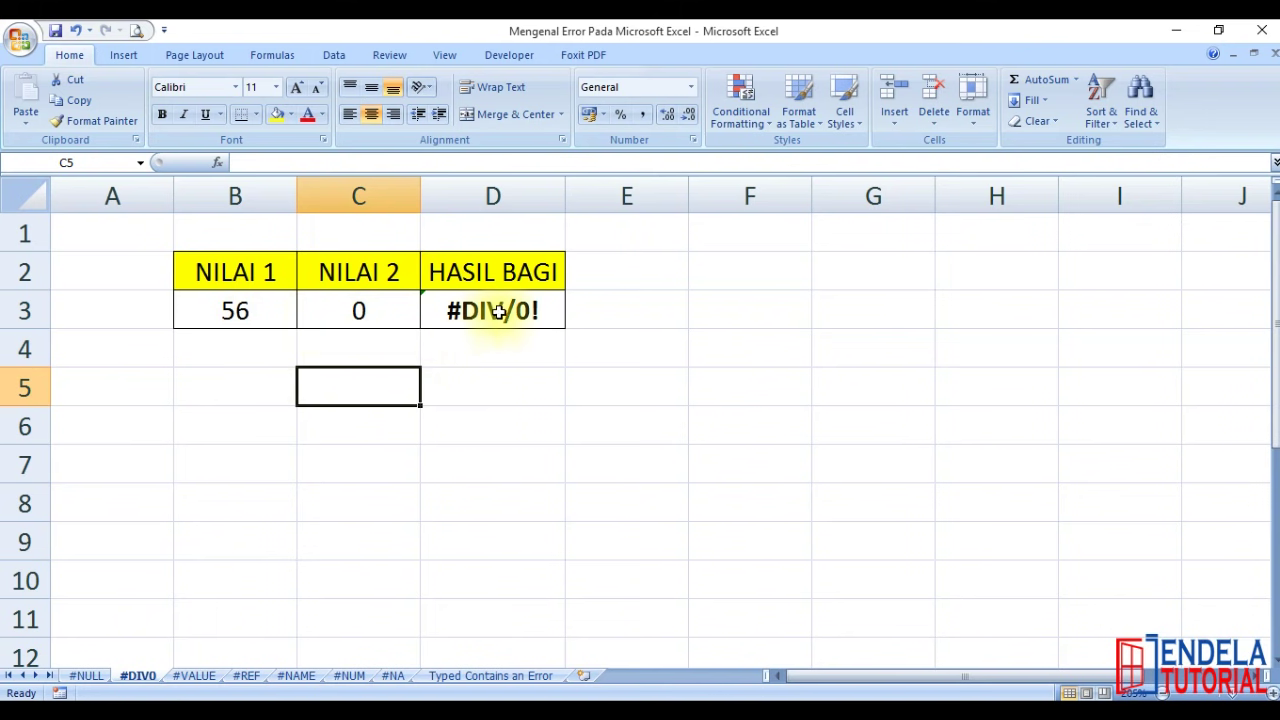
{"action": "left_click", "coordinate": [357, 315]}
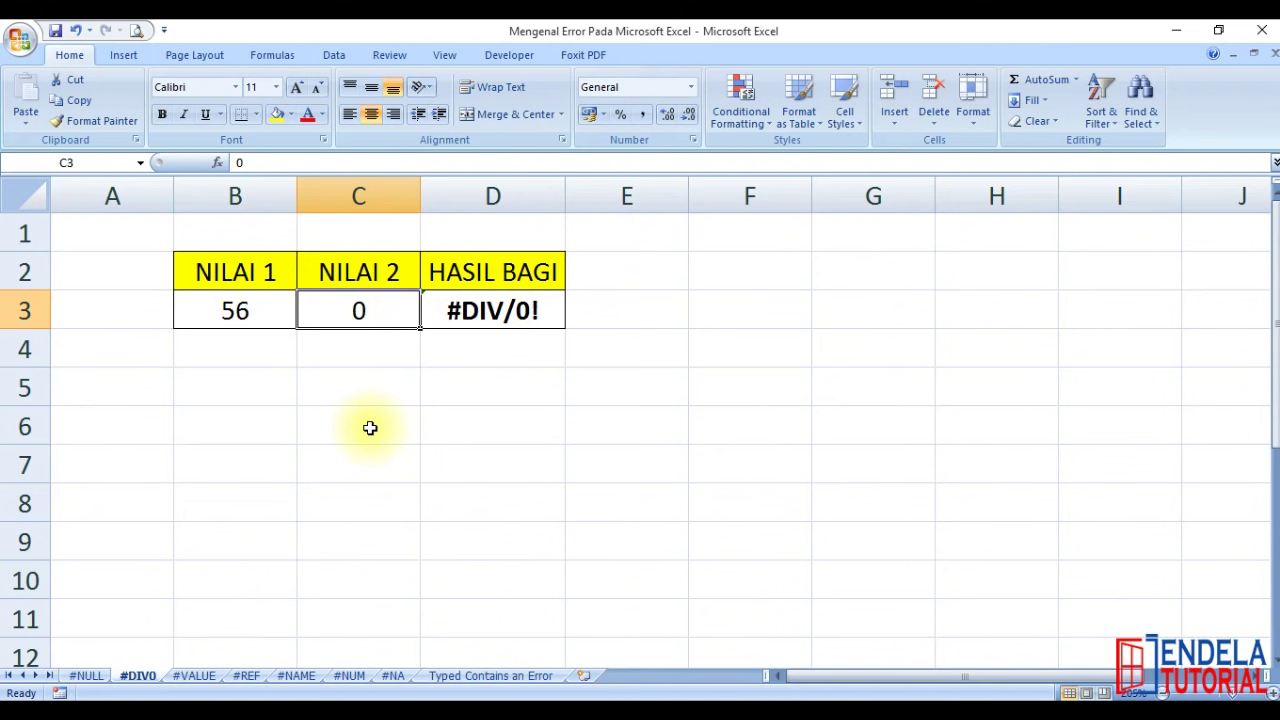
{"action": "type", "text": "2"}
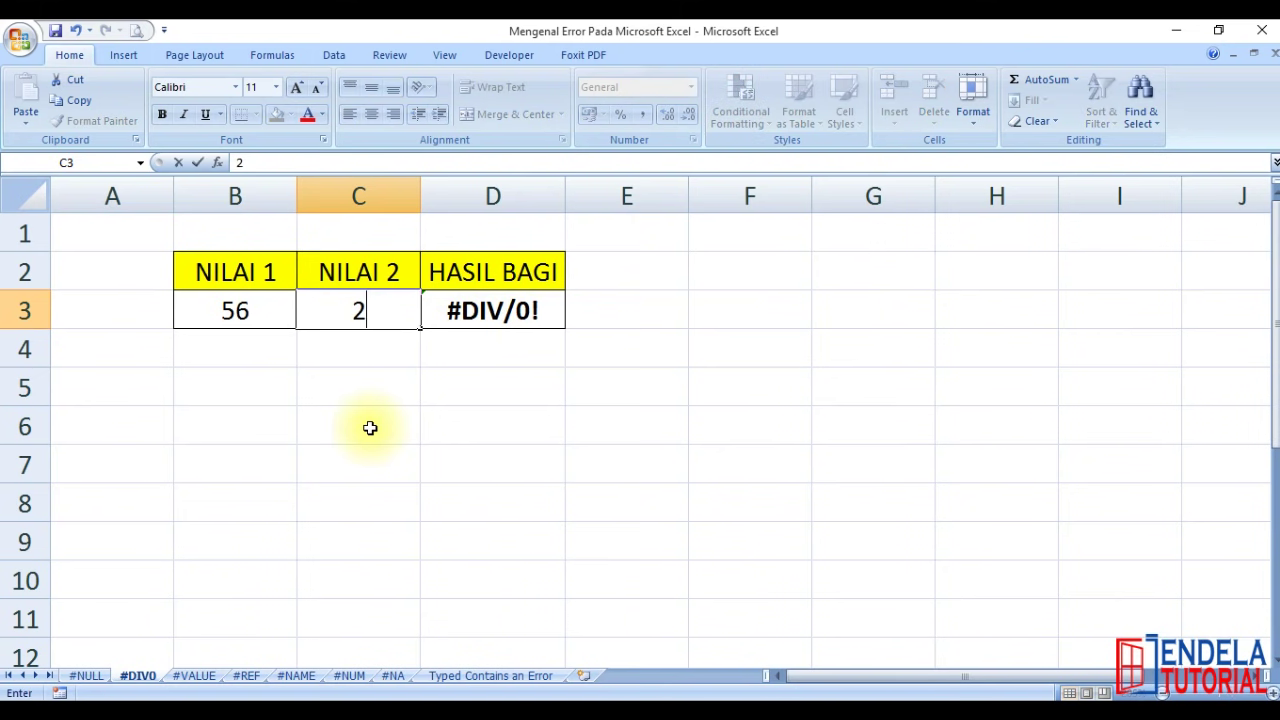
{"action": "key", "text": "Return"}
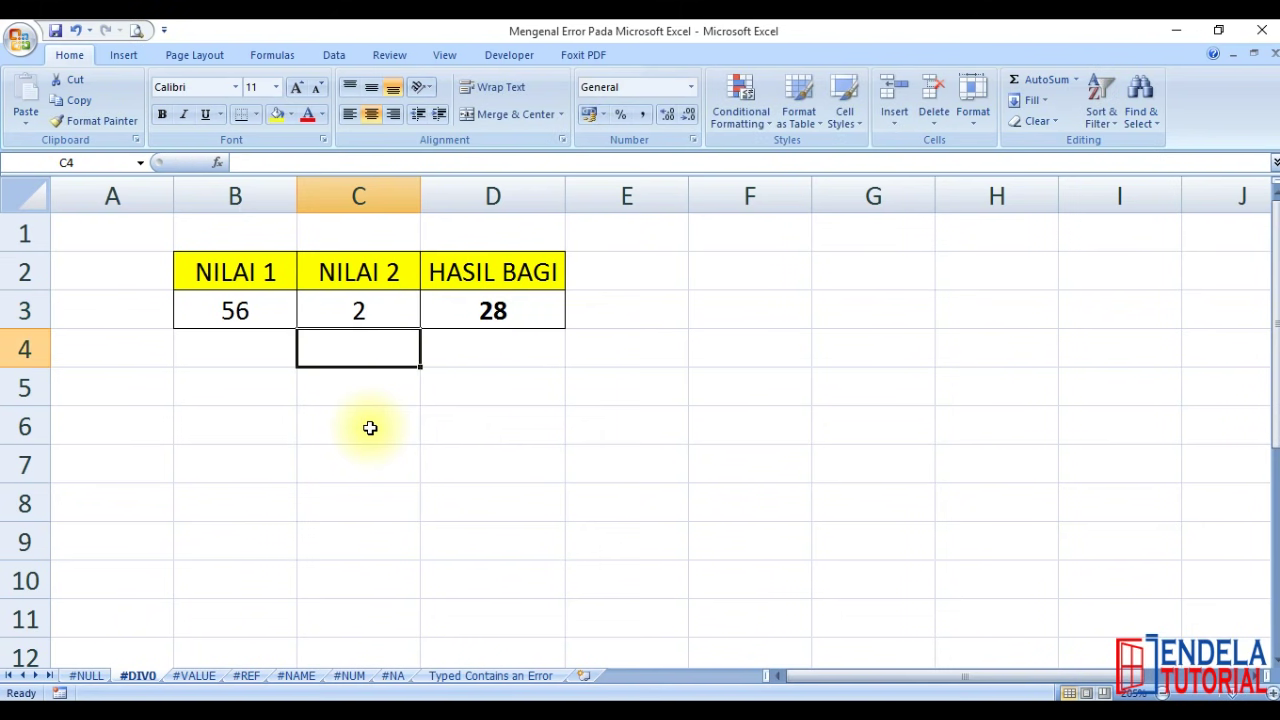
Set C3 back to 0 and check D3's =B3/C3 formula returning #DIV/0!
{"action": "key", "text": "Right"}
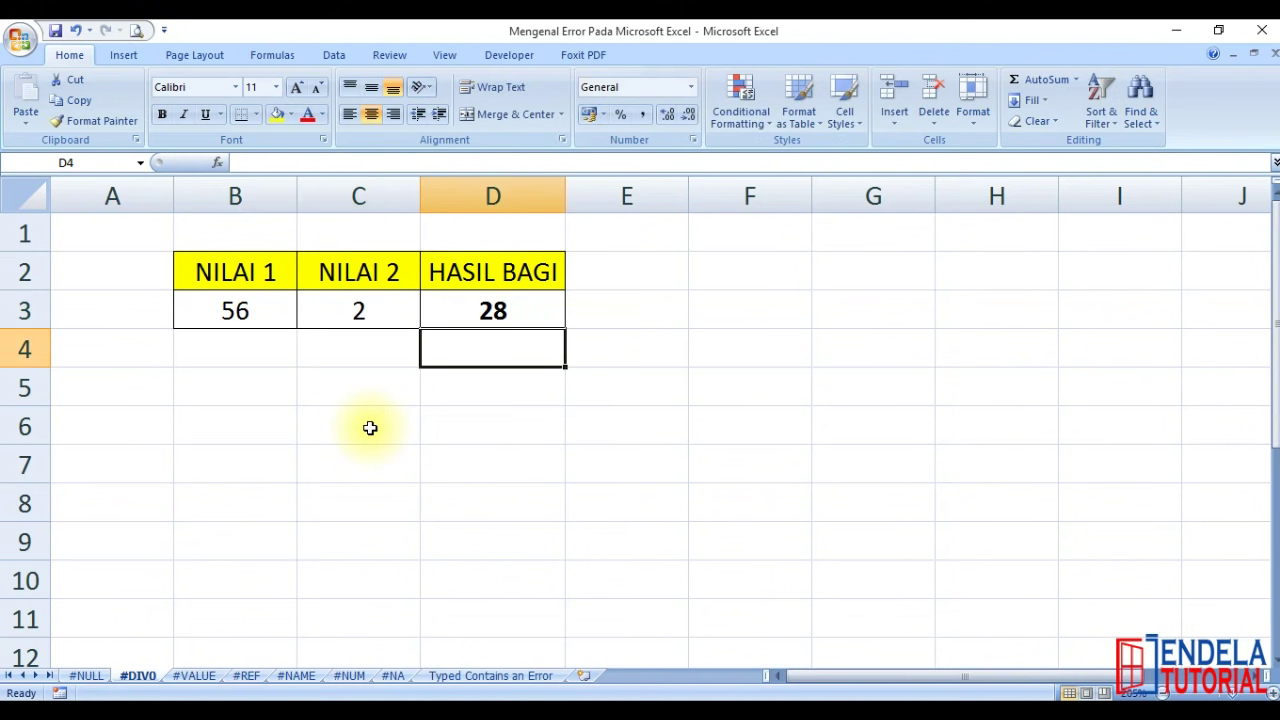
{"action": "key", "text": "Up"}
{"action": "key", "text": "Left"}
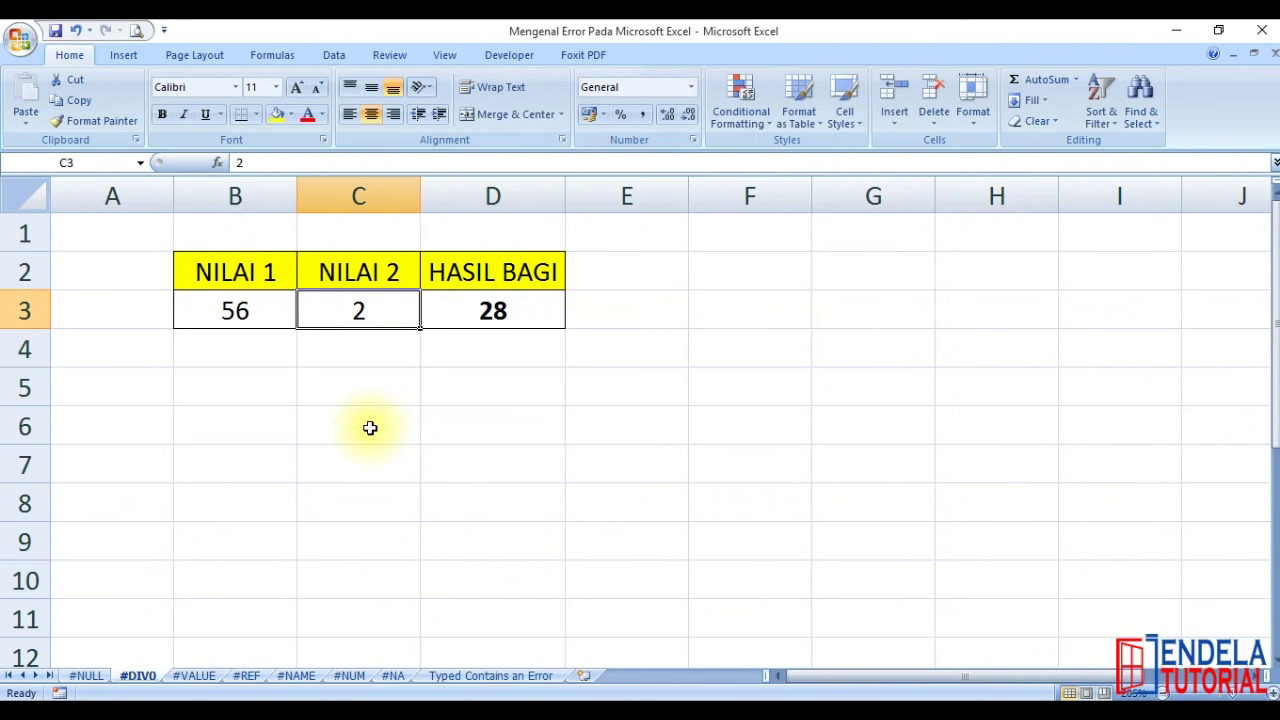
{"action": "type", "text": "0"}
{"action": "key", "text": "Return"}
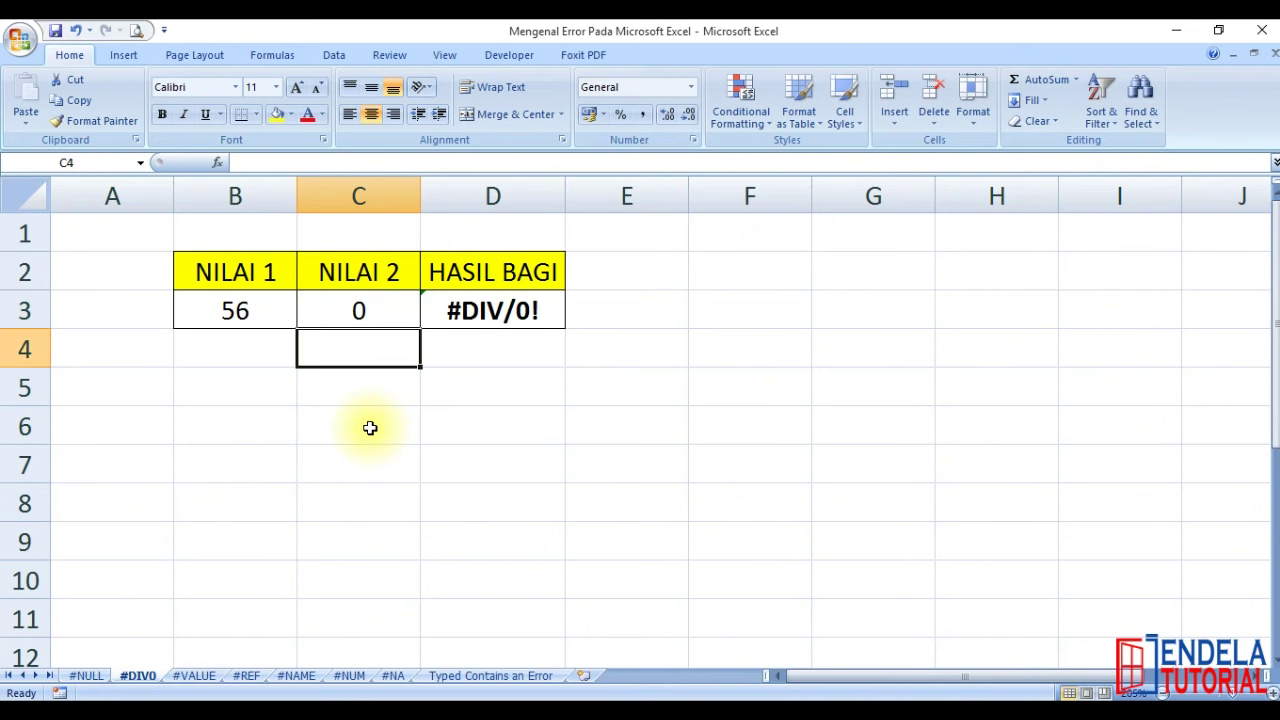
{"action": "key", "text": "Down"}
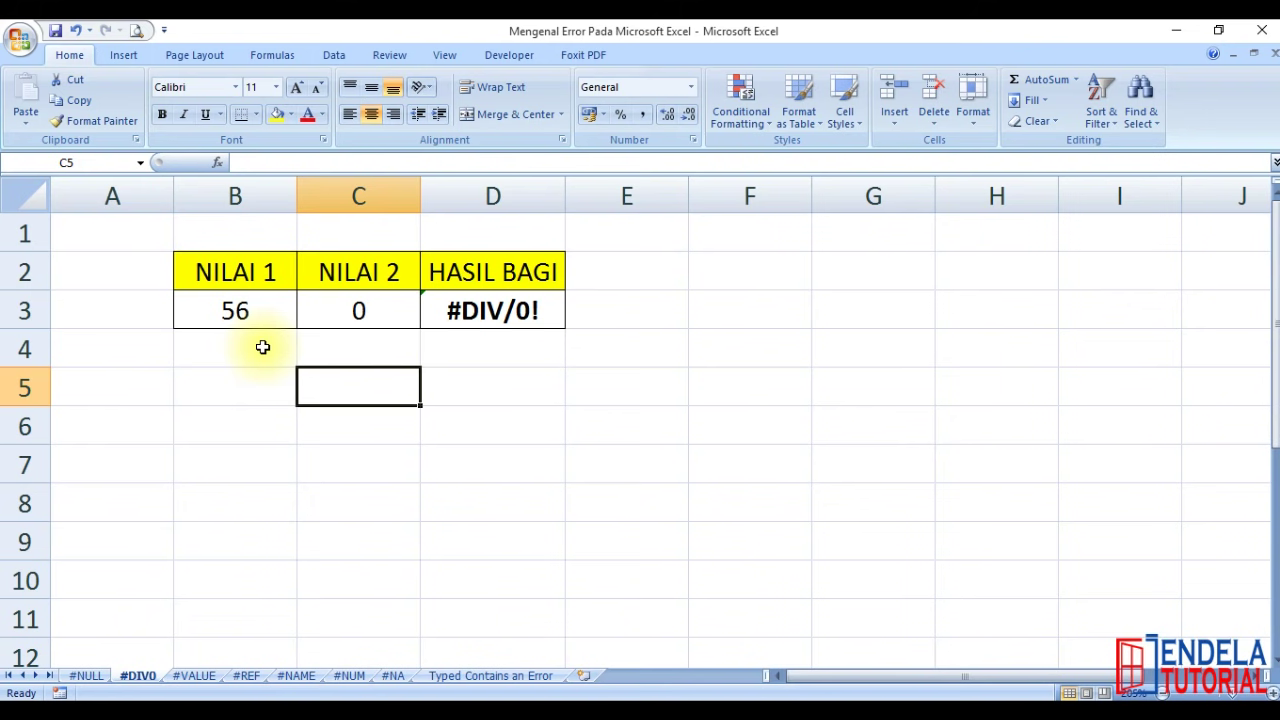
{"action": "left_click", "coordinate": [350, 310]}
{"action": "left_click", "coordinate": [452, 305]}
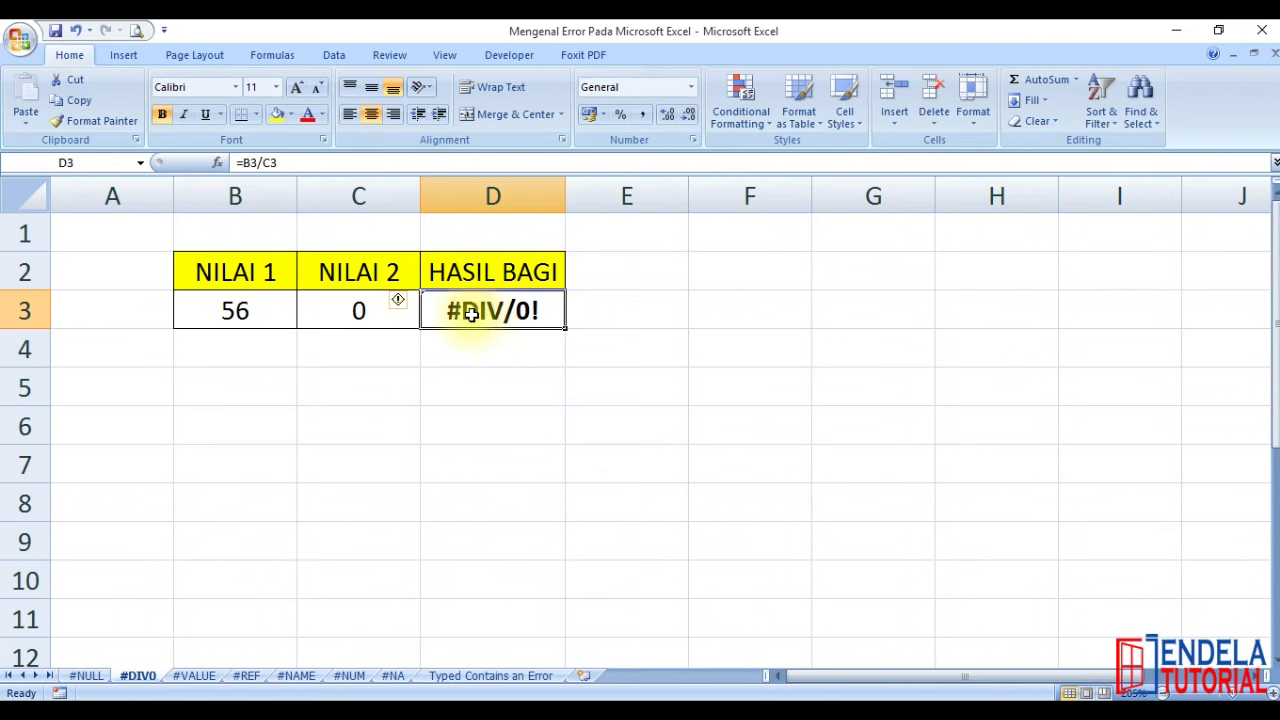
Rewrite D3 as =IFERROR(B3/C3;0) so a division error returns 0
{"action": "double_click", "coordinate": [472, 312]}
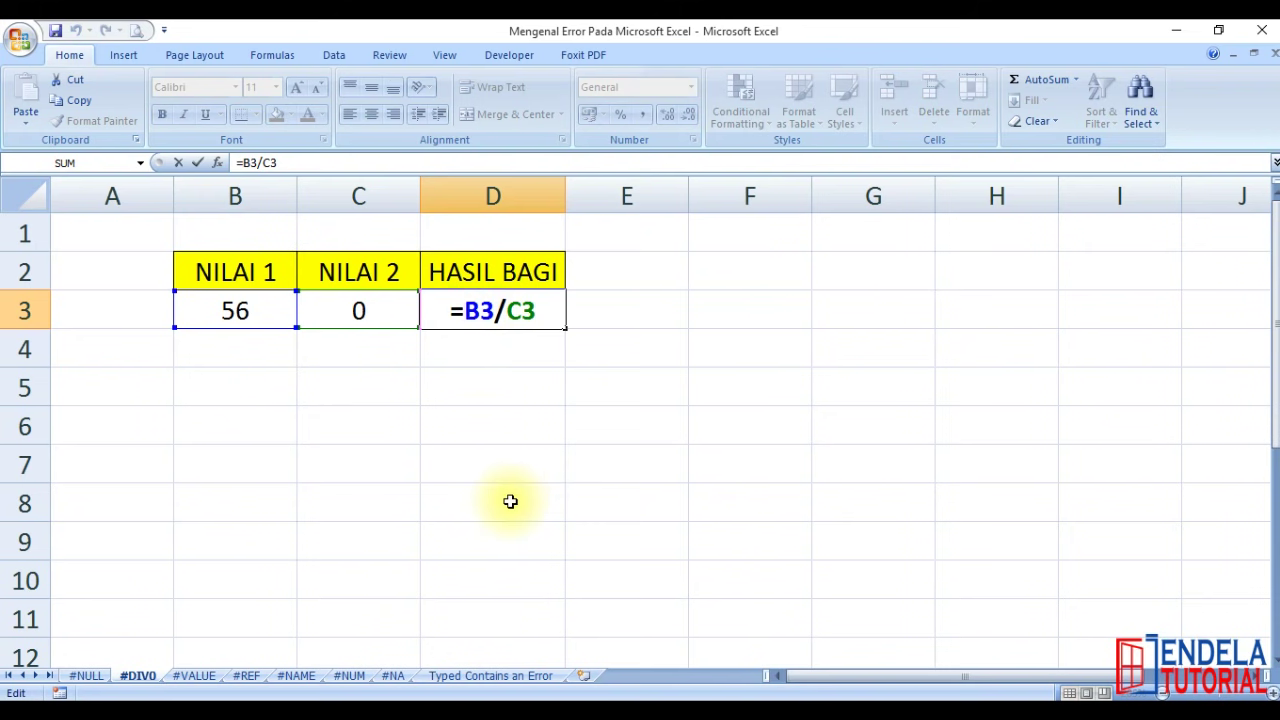
{"action": "type", "text": "iferr"}
{"action": "key", "text": "Tab"}
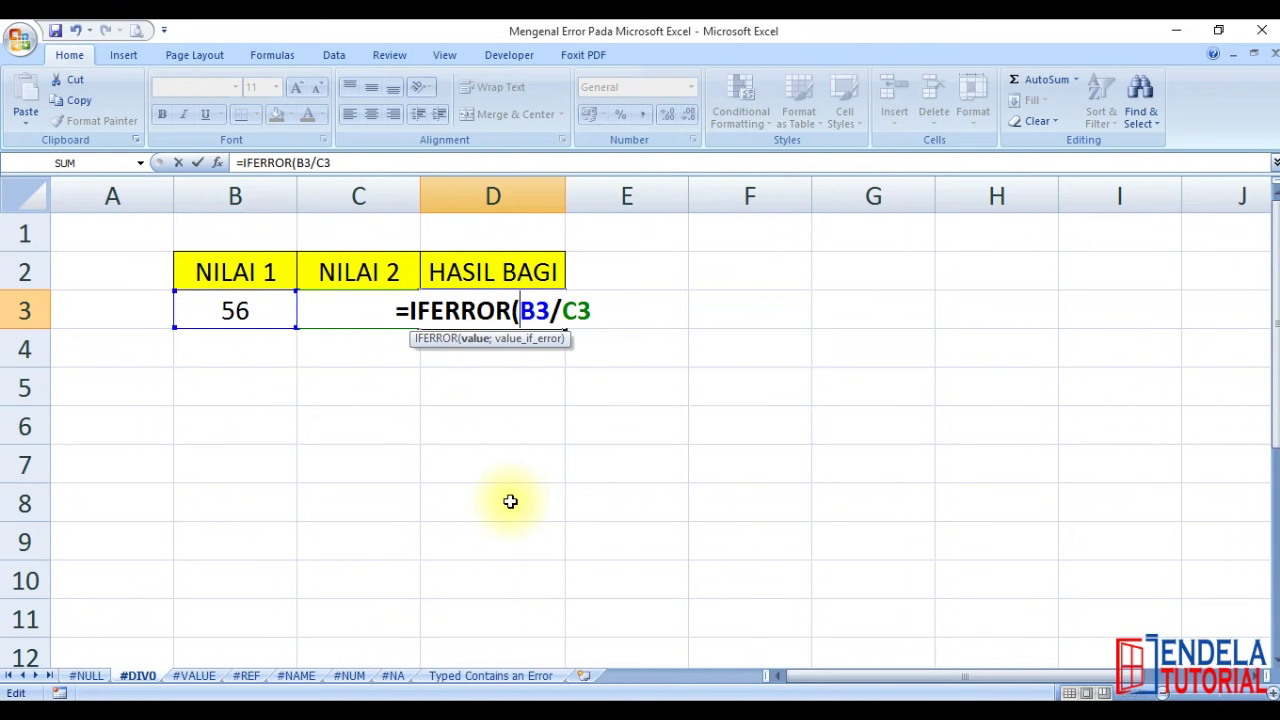
{"action": "left_click", "coordinate": [601, 311]}
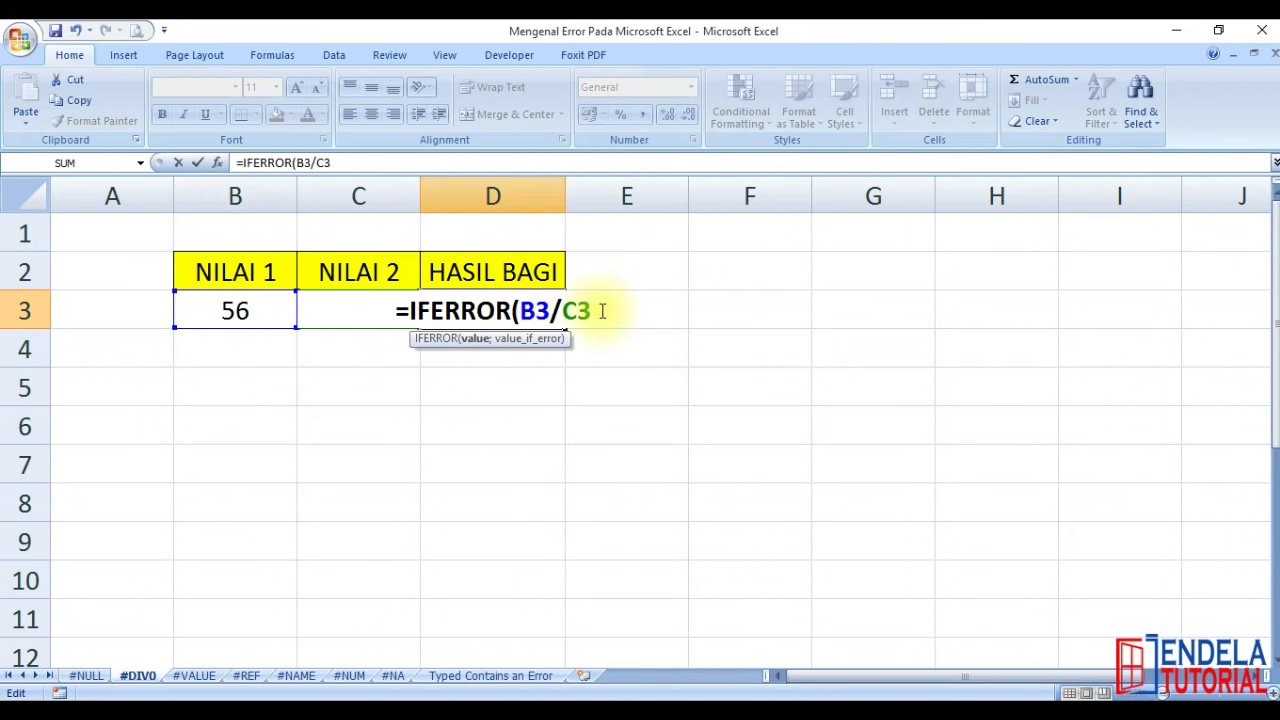
{"action": "type", "text": ";0)"}
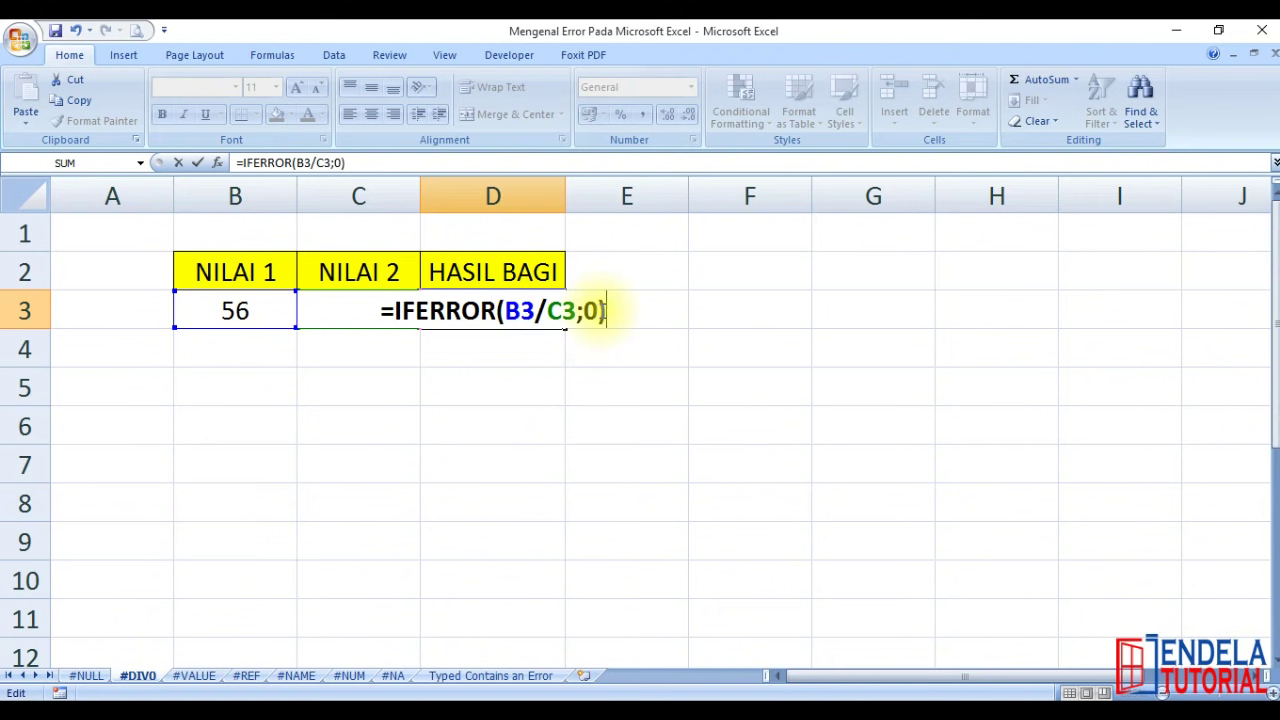
{"action": "left_click_drag", "start_coordinate": [504, 313], "coordinate": [566, 313]}
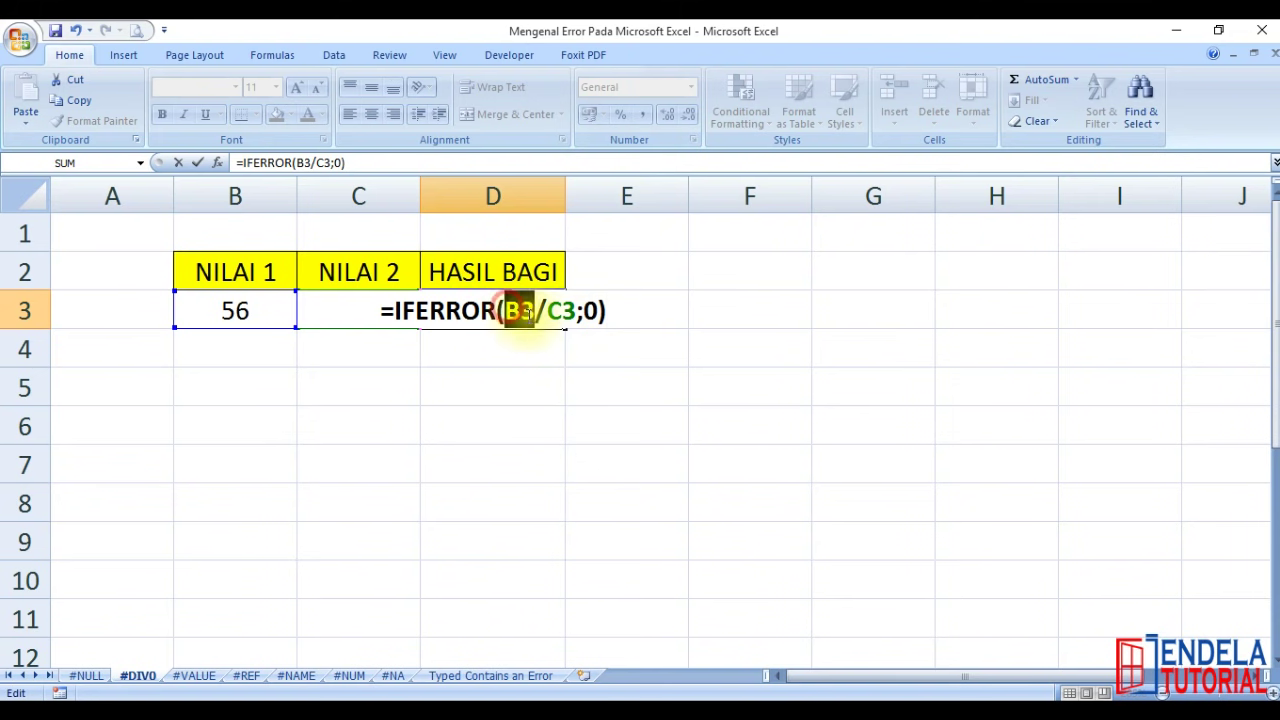
{"action": "left_click", "coordinate": [590, 312]}
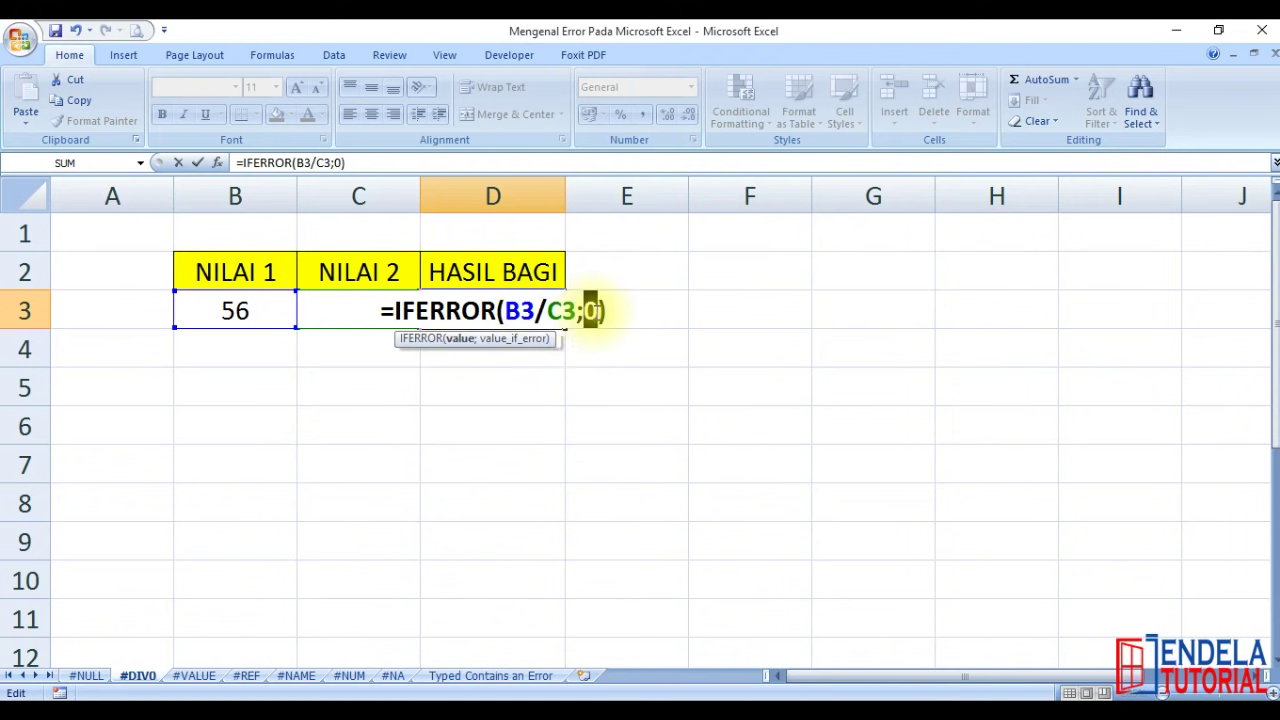
{"action": "left_click", "coordinate": [610, 311]}
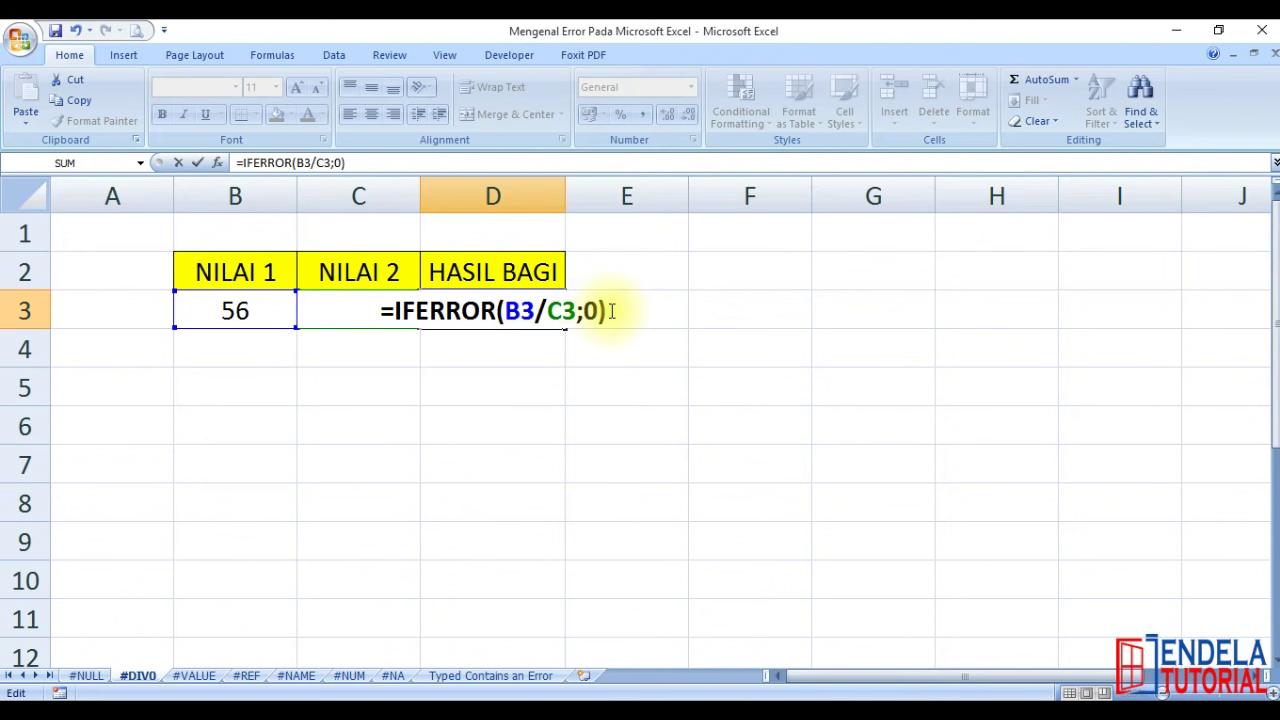
{"action": "key", "text": "Return"}
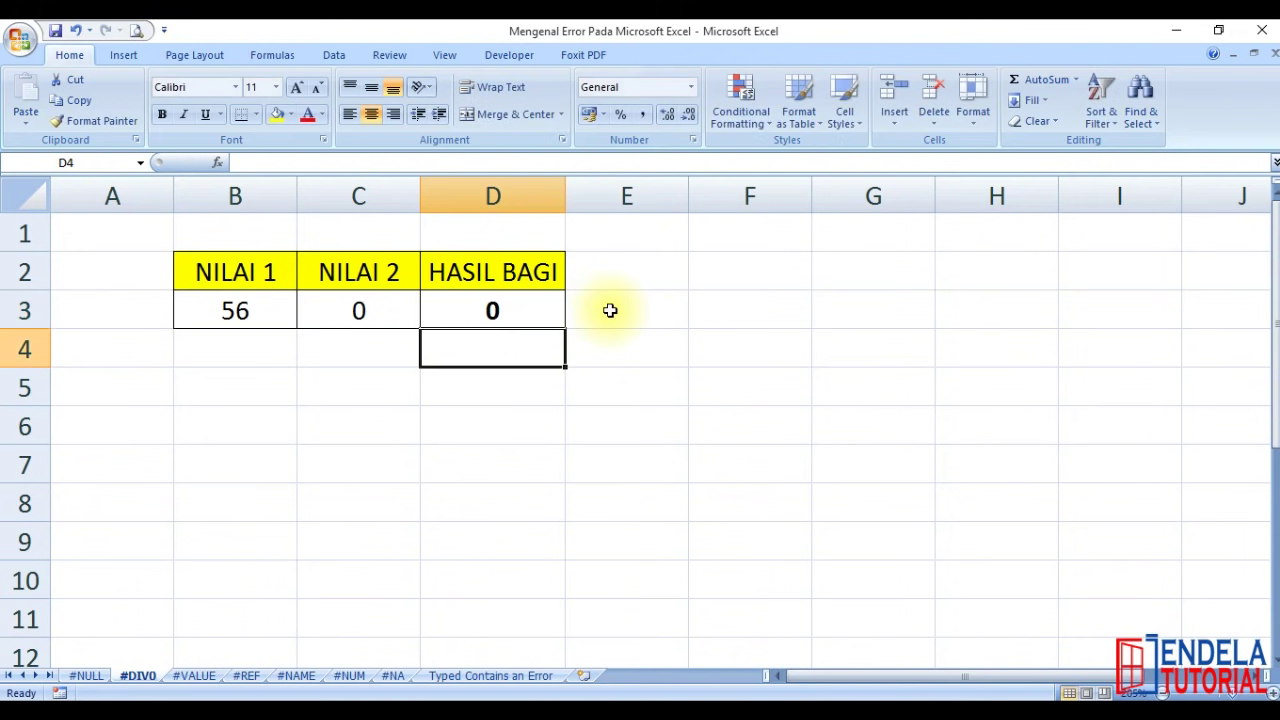
{"action": "left_click", "coordinate": [546, 313]}
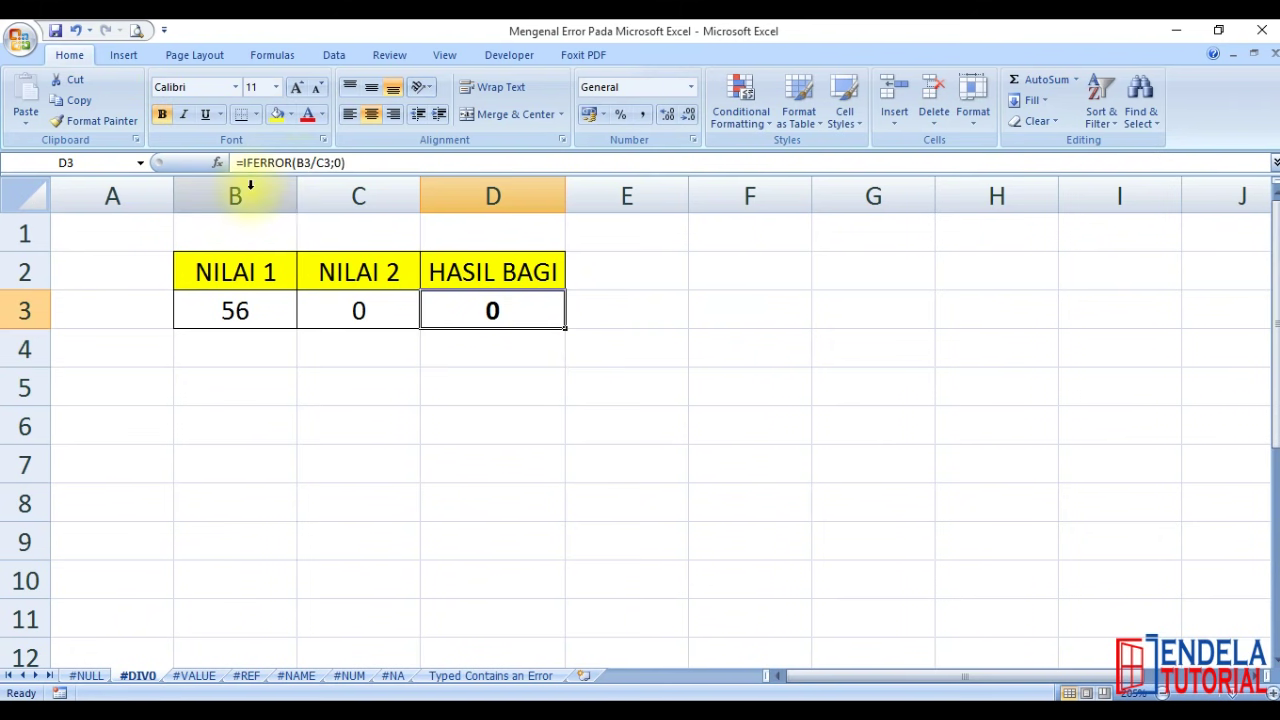
Test the IFERROR result by setting C3 to 3, then 5, then back to 0
{"action": "left_click", "coordinate": [368, 315]}
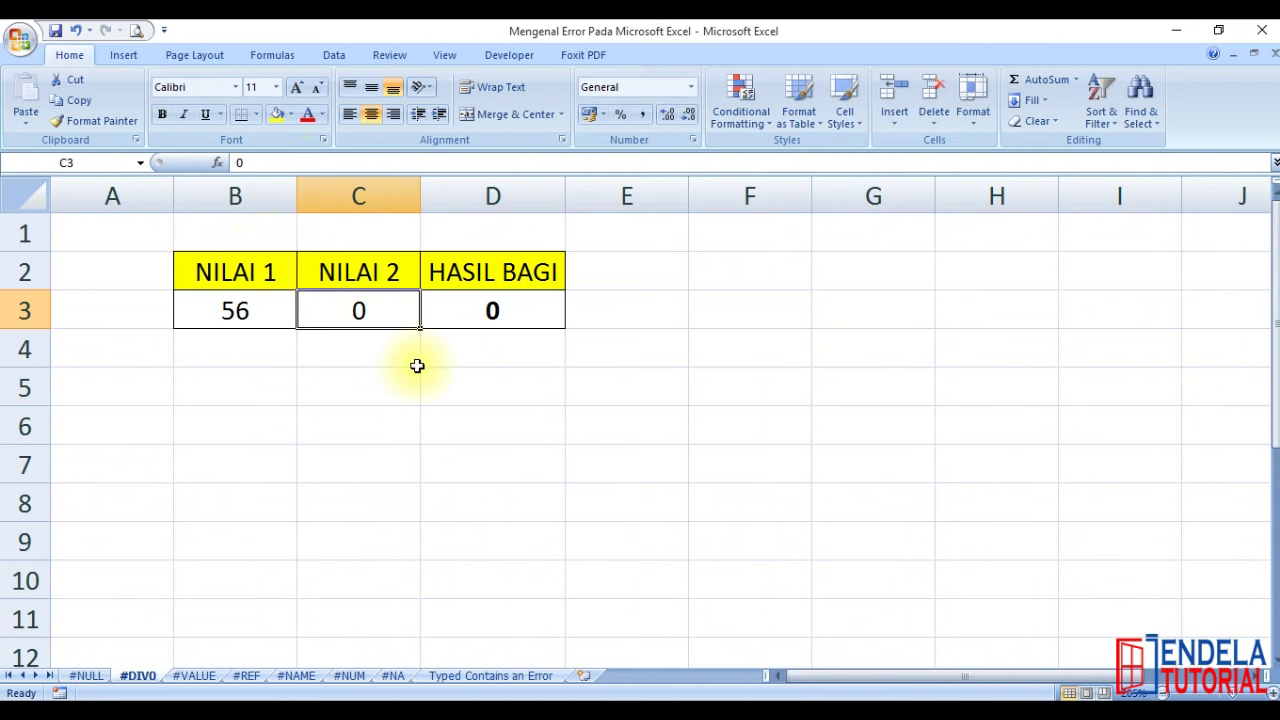
{"action": "type", "text": "3"}
{"action": "key", "text": "Return"}
{"action": "key", "text": "Up"}
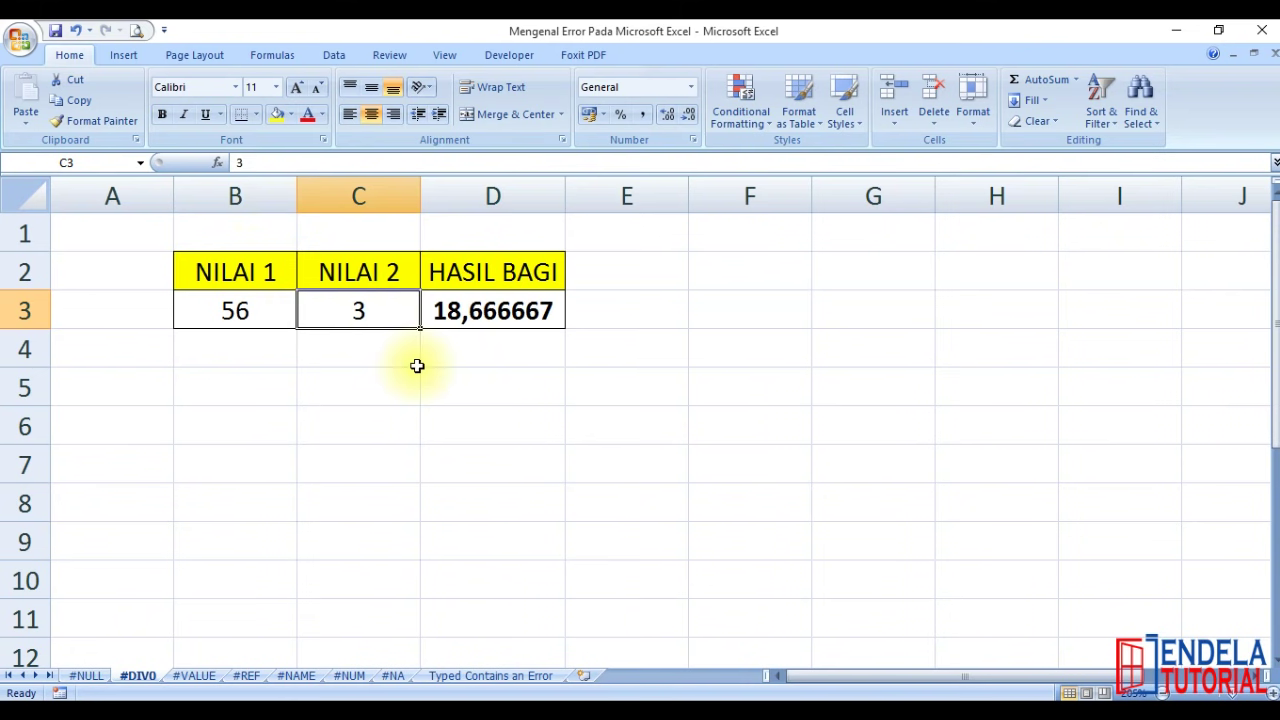
{"action": "type", "text": "5"}
{"action": "key", "text": "Return"}
{"action": "key", "text": "Up"}
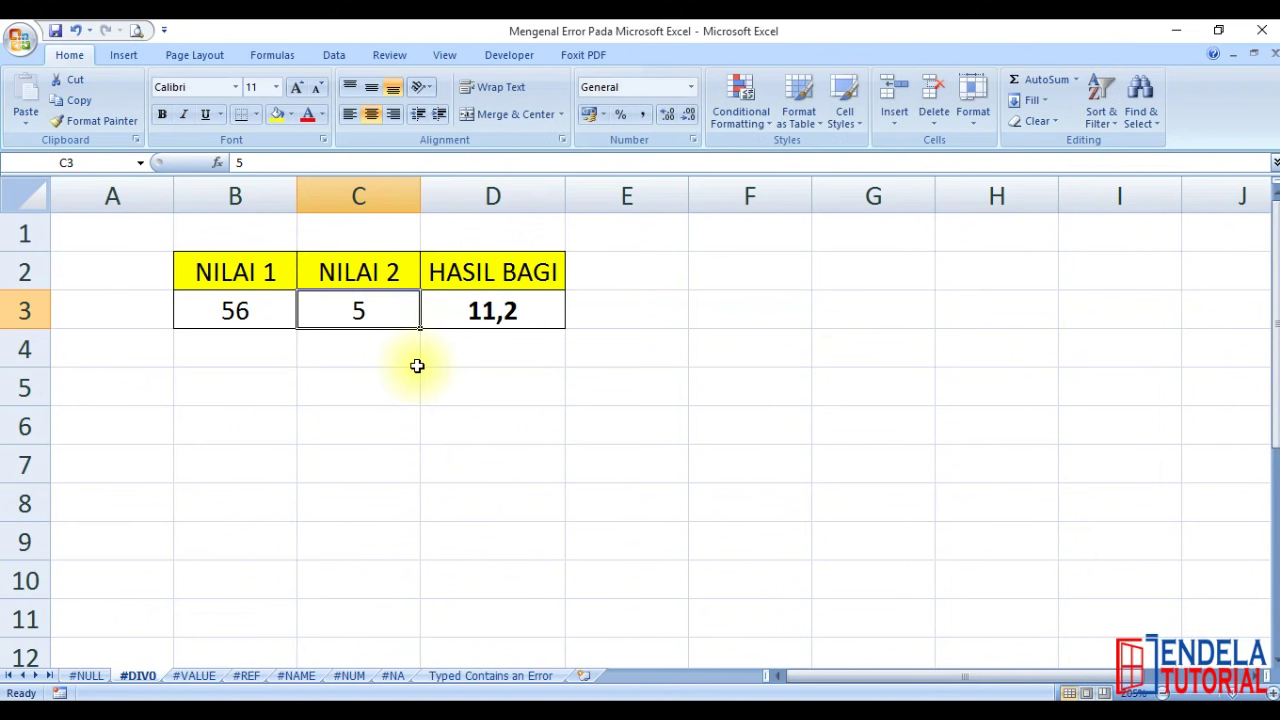
{"action": "type", "text": "0"}
{"action": "key", "text": "Return"}
{"action": "key", "text": "Up"}
{"action": "key", "text": "Right"}
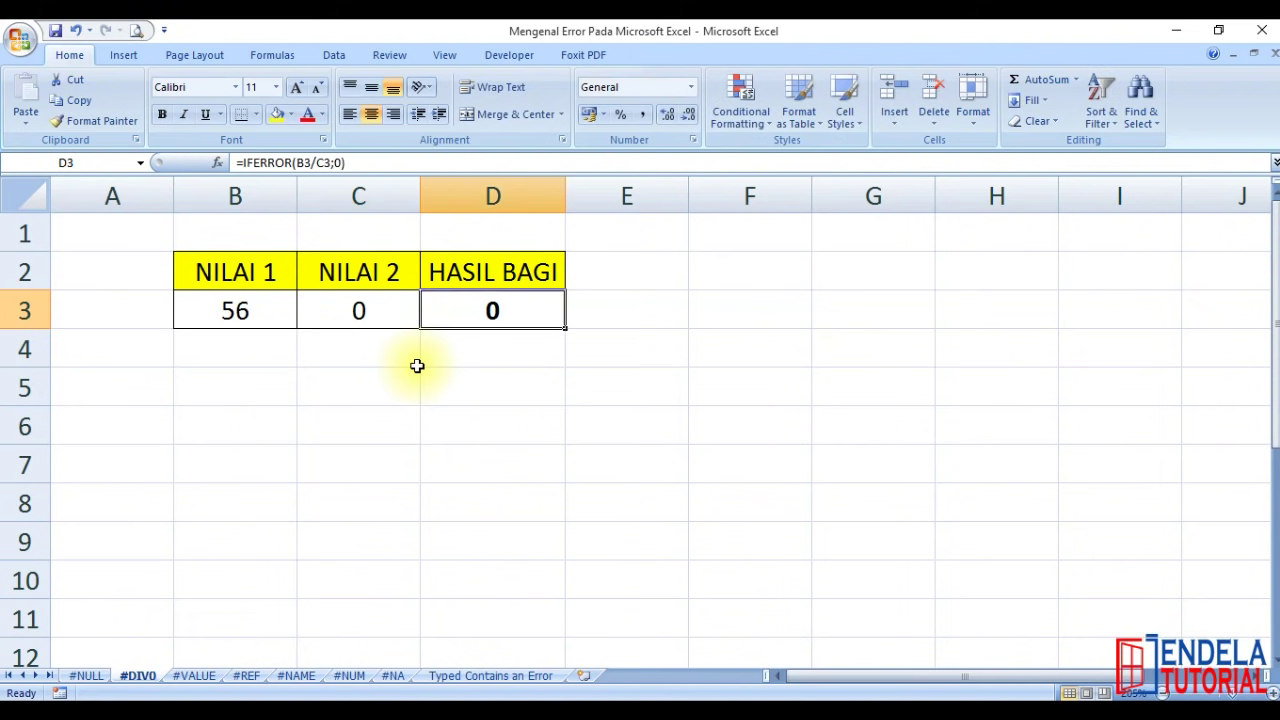
{"action": "key", "text": "Down"}
{"action": "key", "text": "Up"}
{"action": "key", "text": "Up"}
{"action": "key", "text": "Up"}
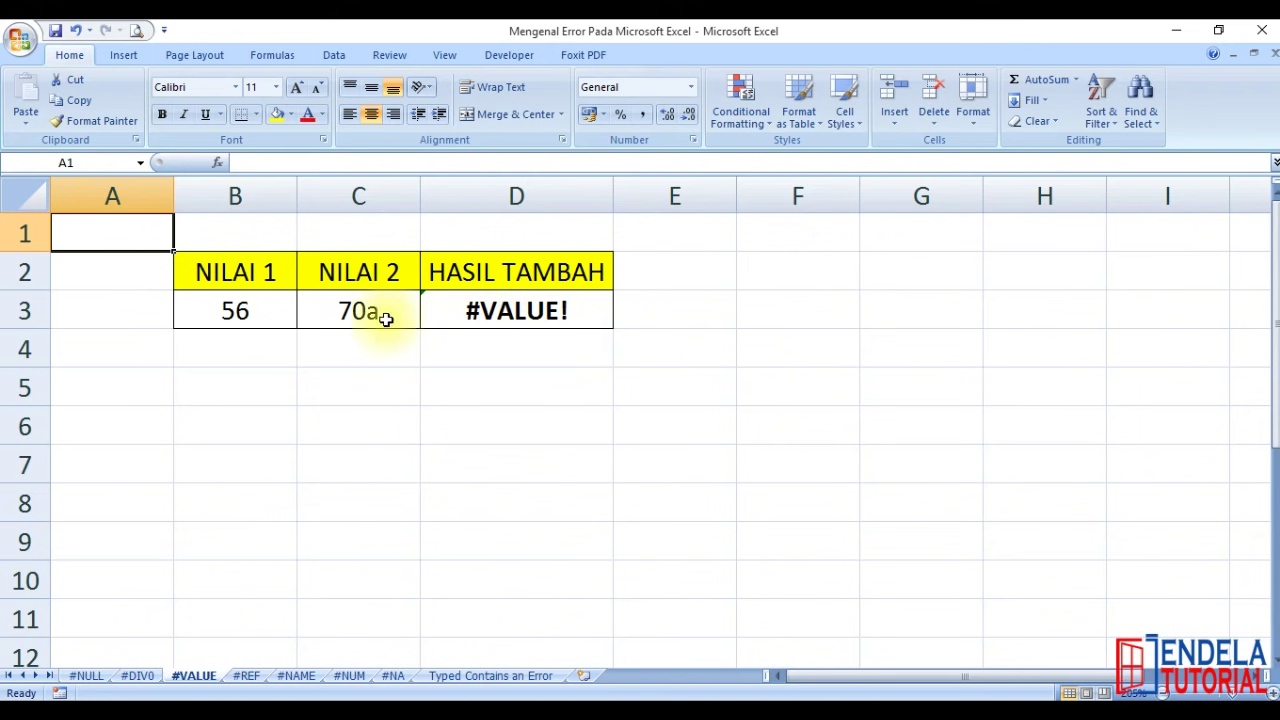
{"action": "left_click", "coordinate": [489, 319]}
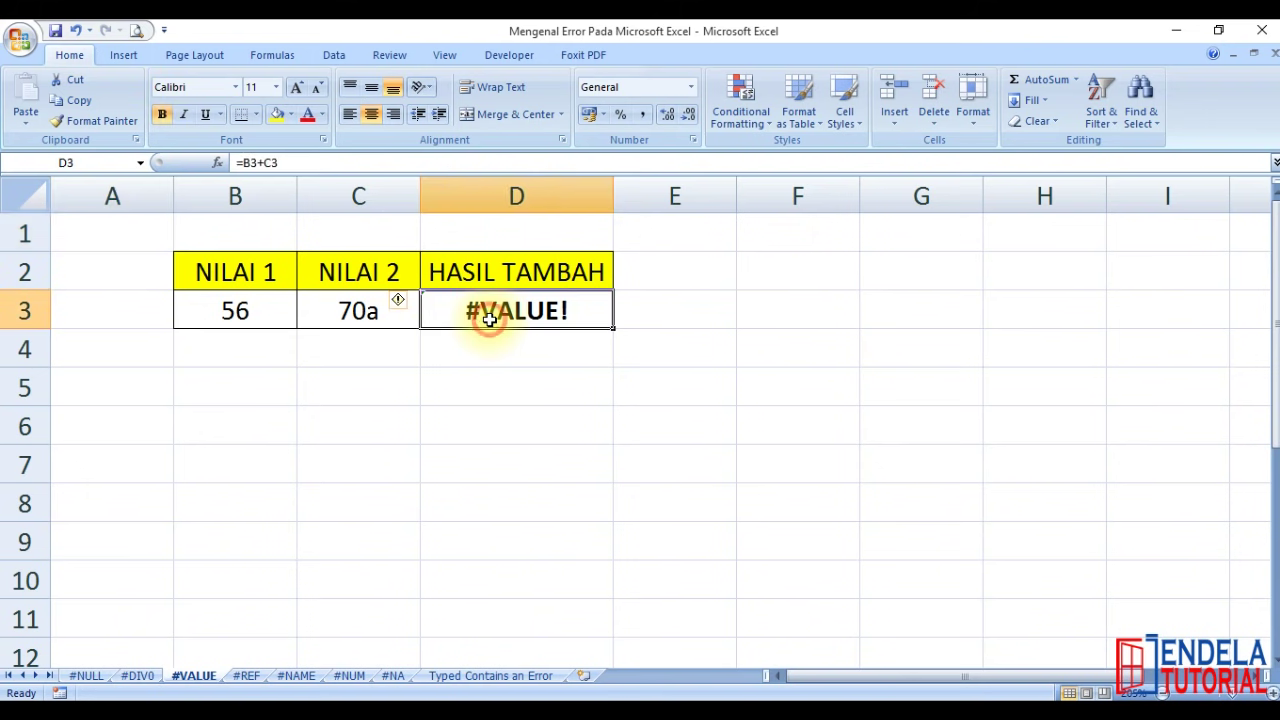
{"action": "left_click", "coordinate": [432, 384]}
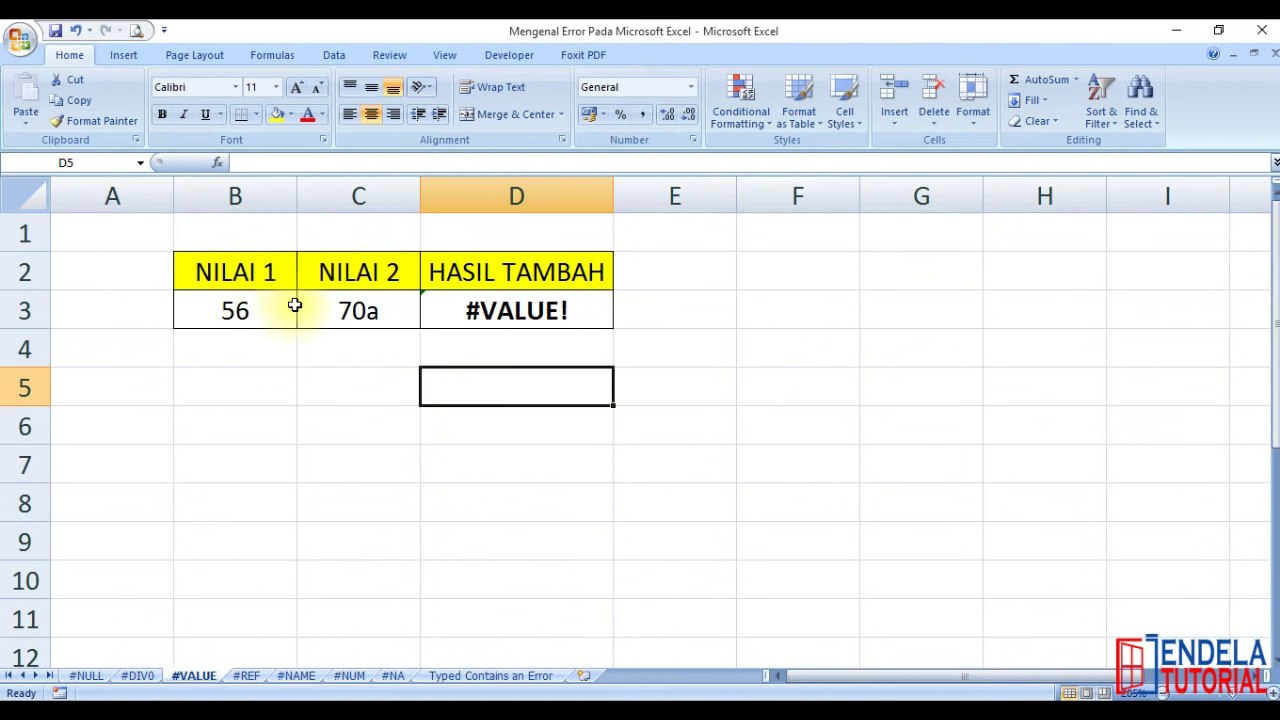
{"action": "left_click", "coordinate": [510, 313]}
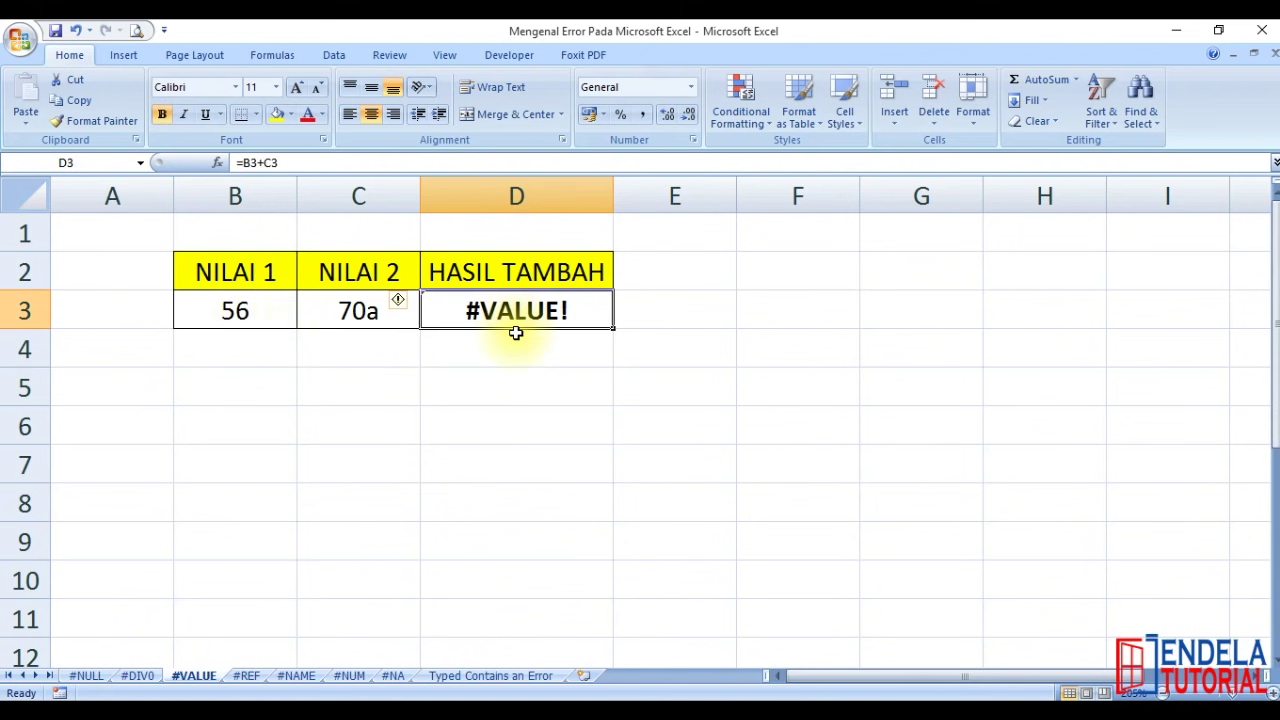
{"action": "type", "text": "="}
{"action": "left_click", "coordinate": [222, 298]}
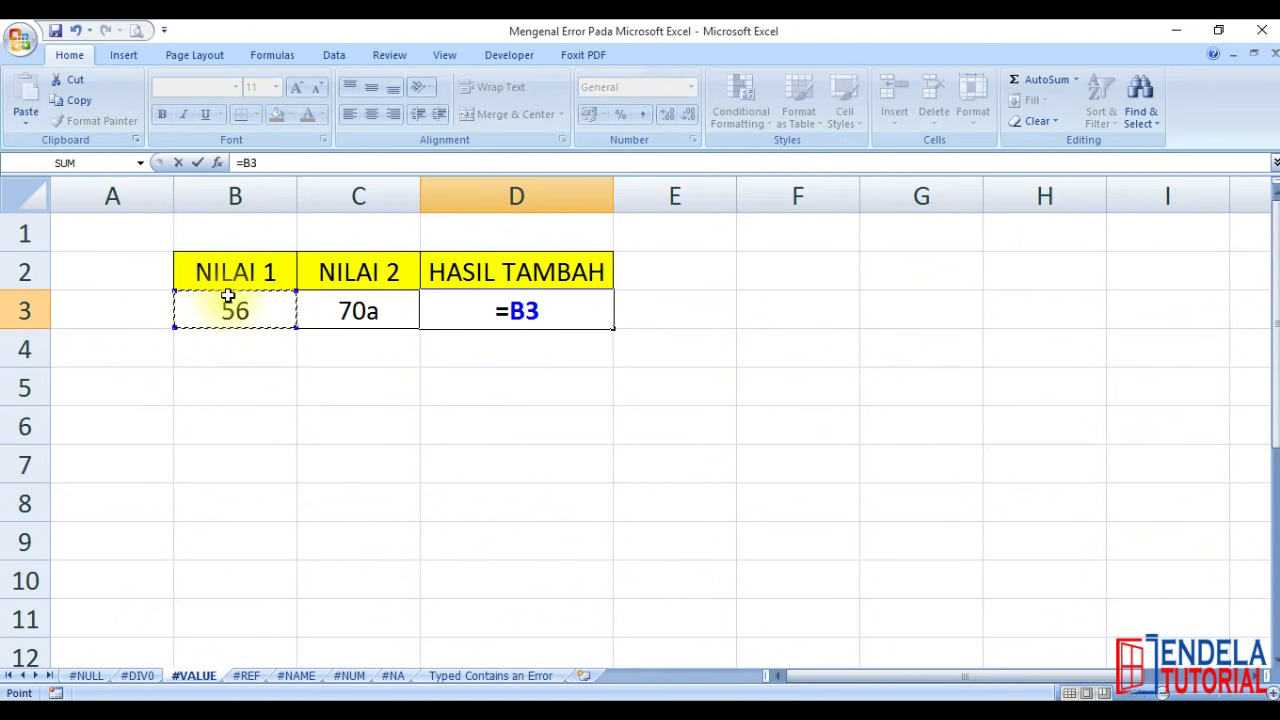
{"action": "type", "text": "+"}
{"action": "left_click", "coordinate": [360, 311]}
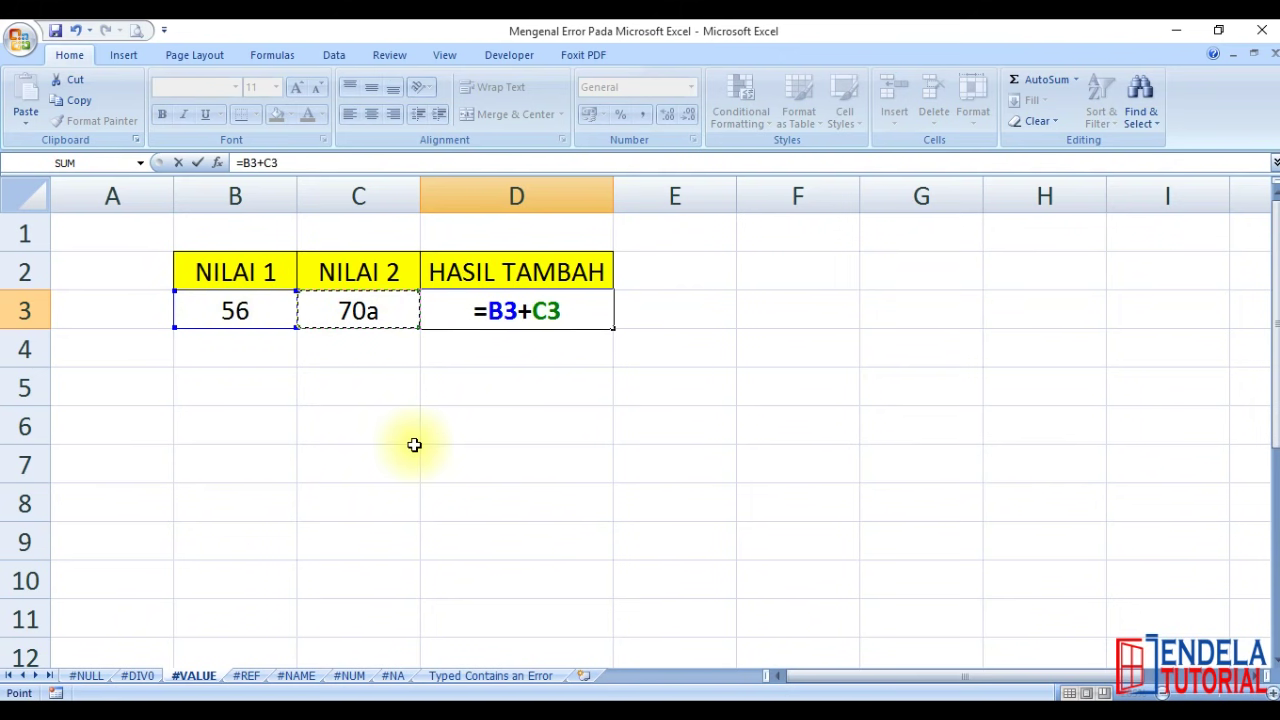
{"action": "key", "text": "Return"}
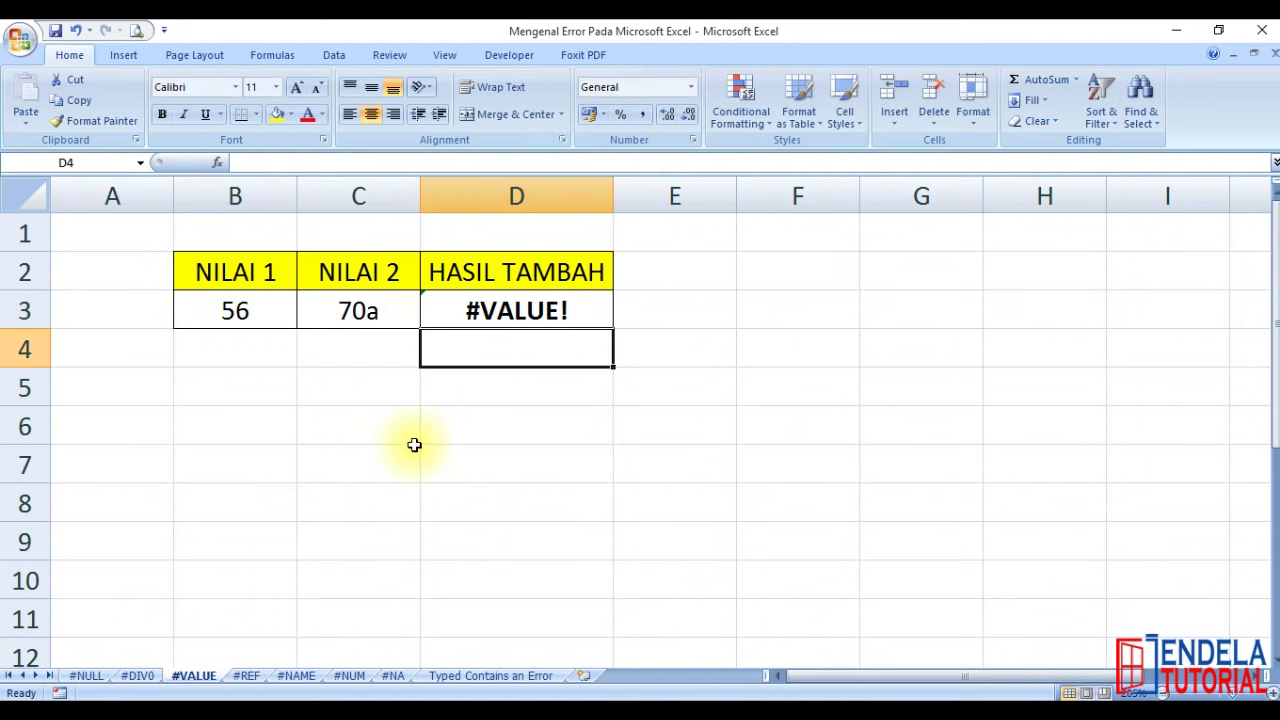
{"action": "key", "text": "Up"}
{"action": "key", "text": "Left"}
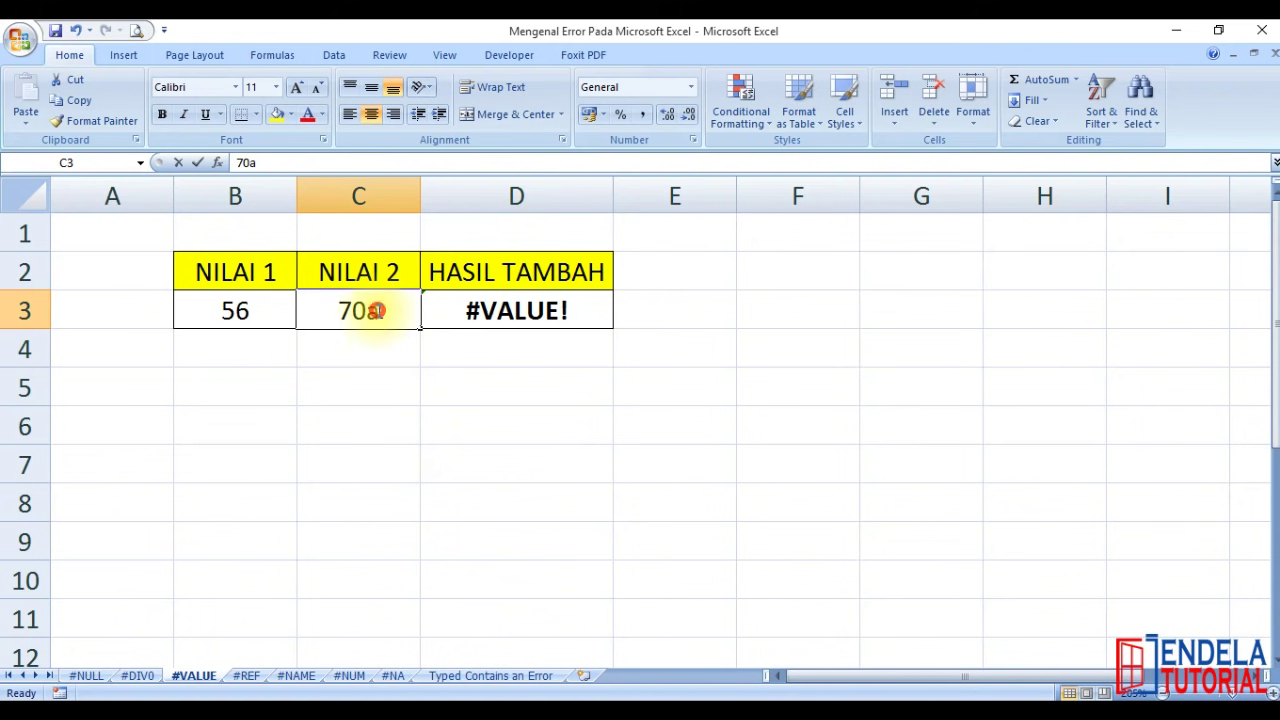
Delete the stray 'a' from 70a in C3 so D3's HASIL TAMBAH shows 126
{"action": "double_click", "coordinate": [376, 311]}
{"action": "left_click_drag", "start_coordinate": [369, 315], "coordinate": [381, 313]}
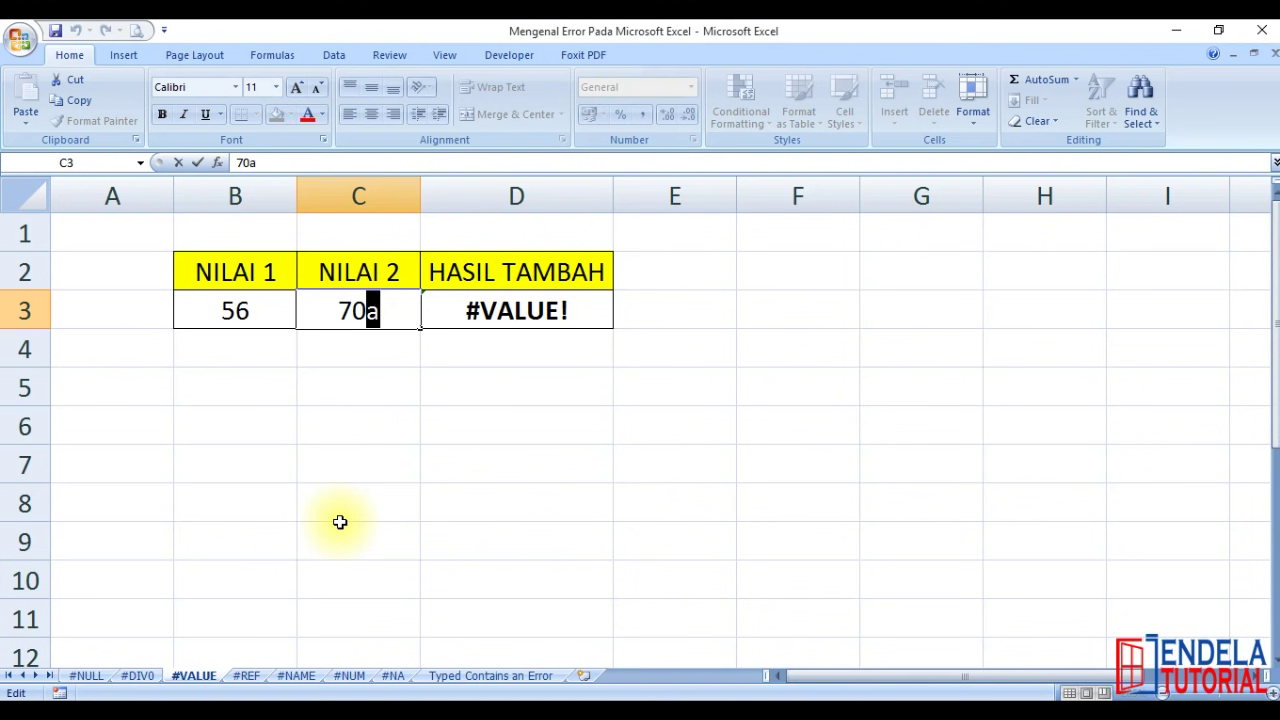
{"action": "key", "text": "BackSpace"}
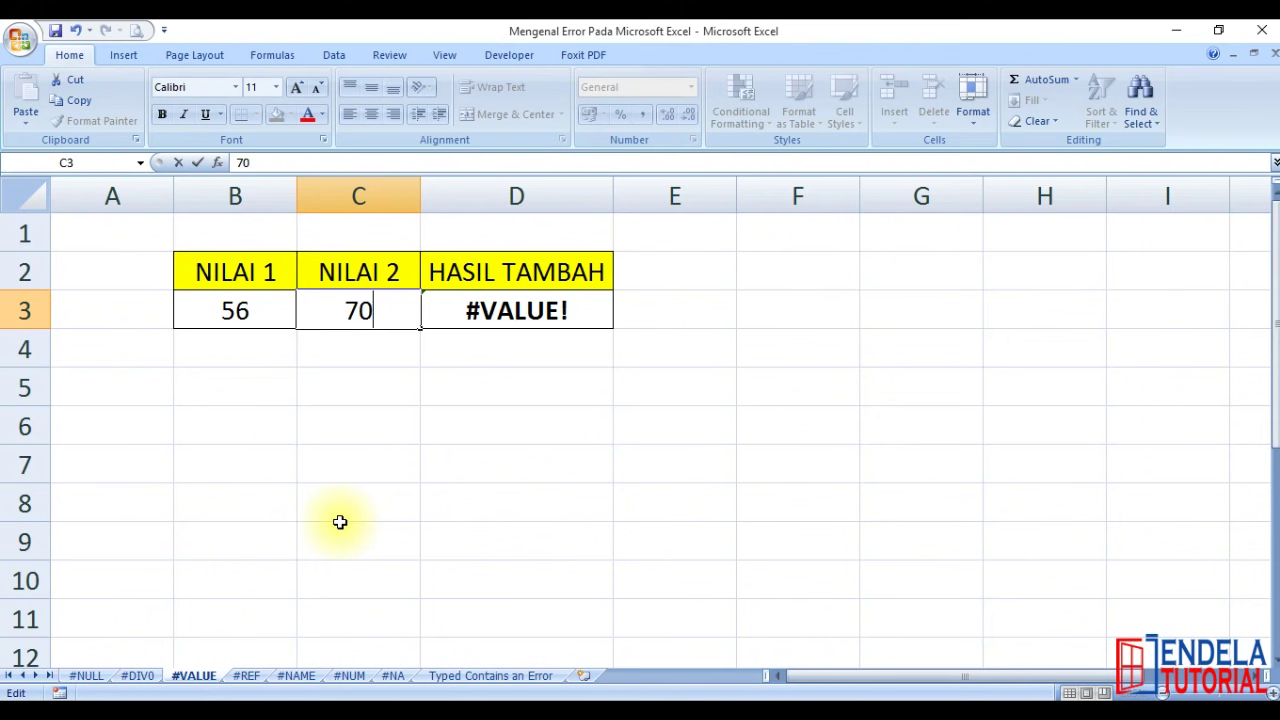
{"action": "key", "text": "Return"}
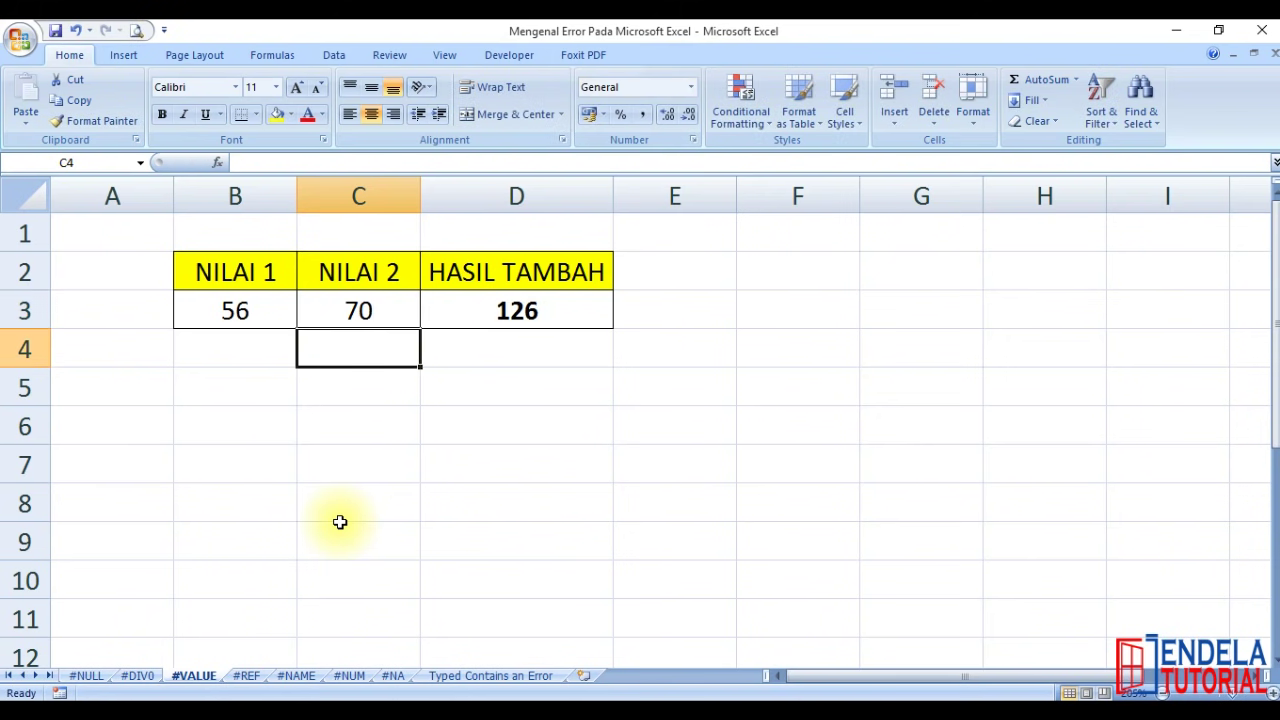
{"action": "key", "text": "Up"}
{"action": "key", "text": "Right"}
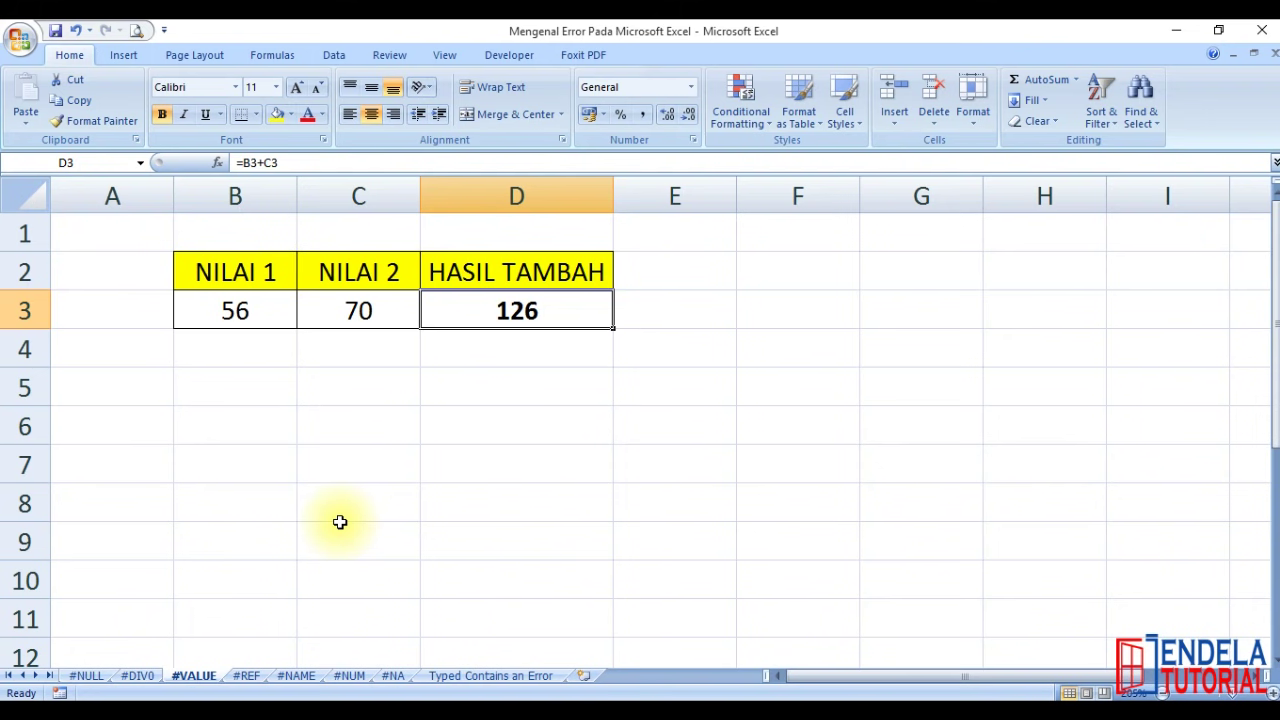
{"action": "key", "text": "Left"}
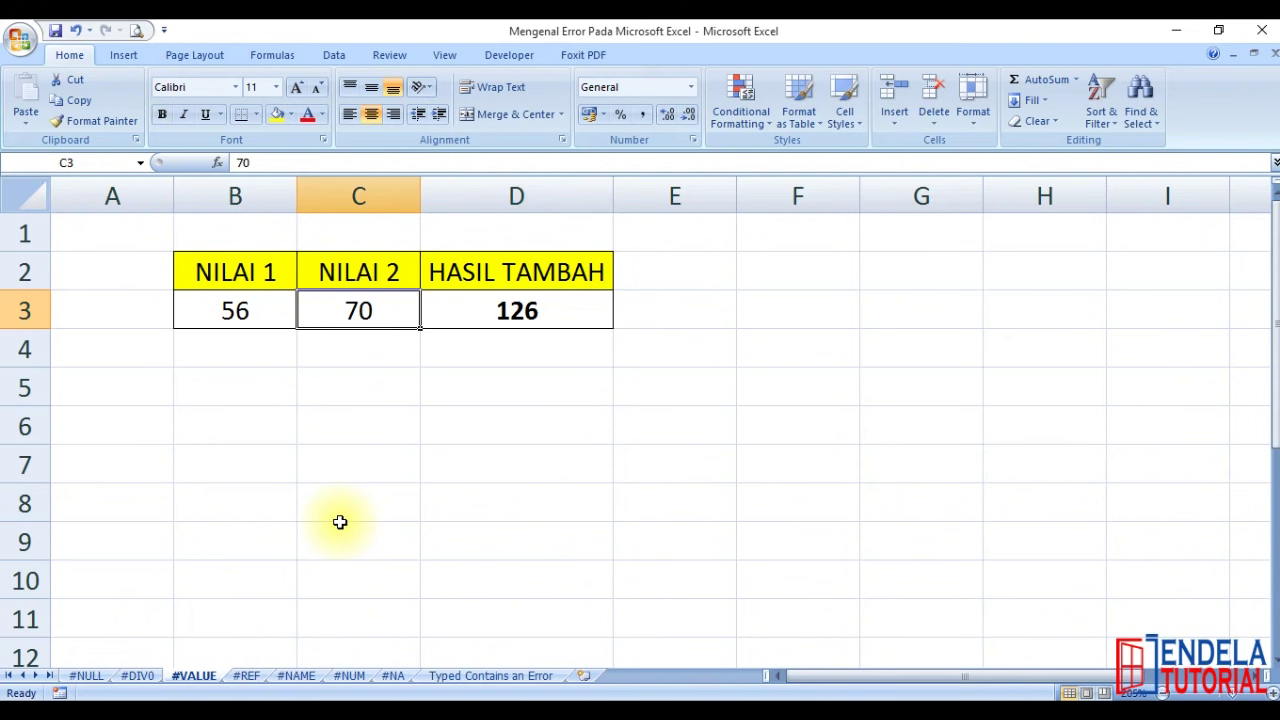
{"action": "key", "text": "Left"}
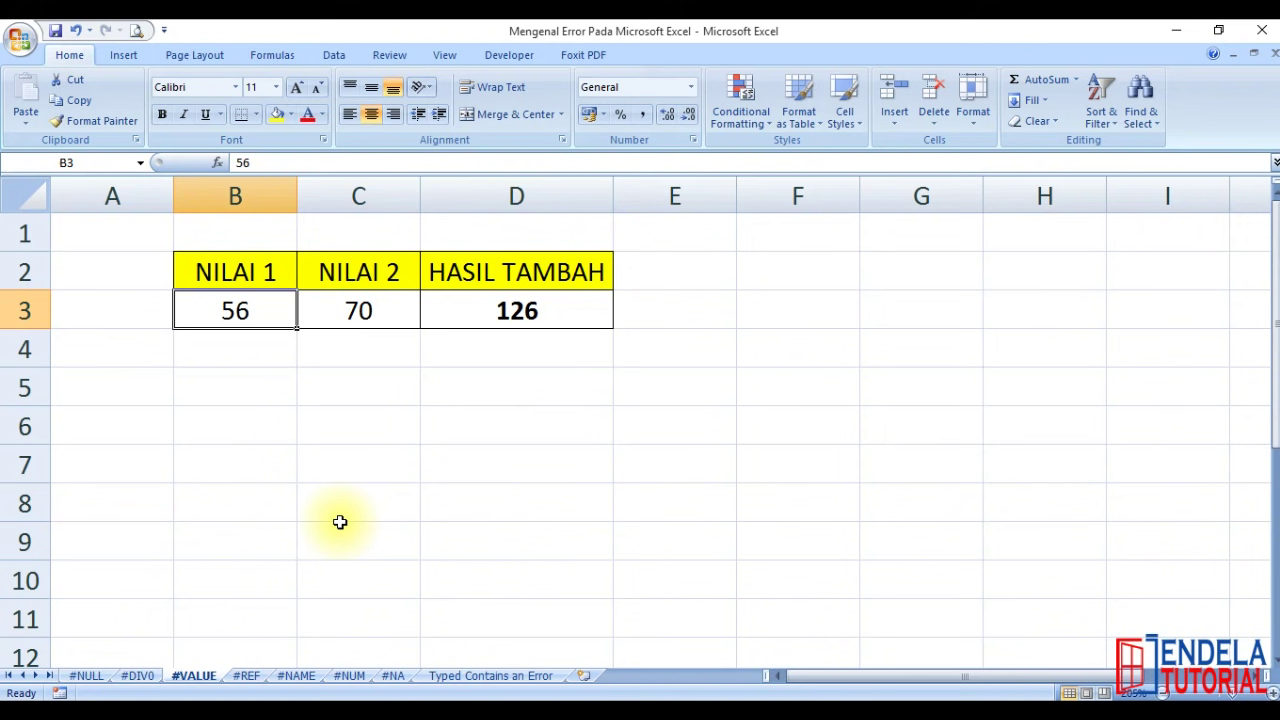
{"action": "key", "text": "Right"}
{"action": "key", "text": "Left"}
Open B3's value 56 for editing, leaving it unchanged the first time
{"action": "double_click", "coordinate": [260, 313]}
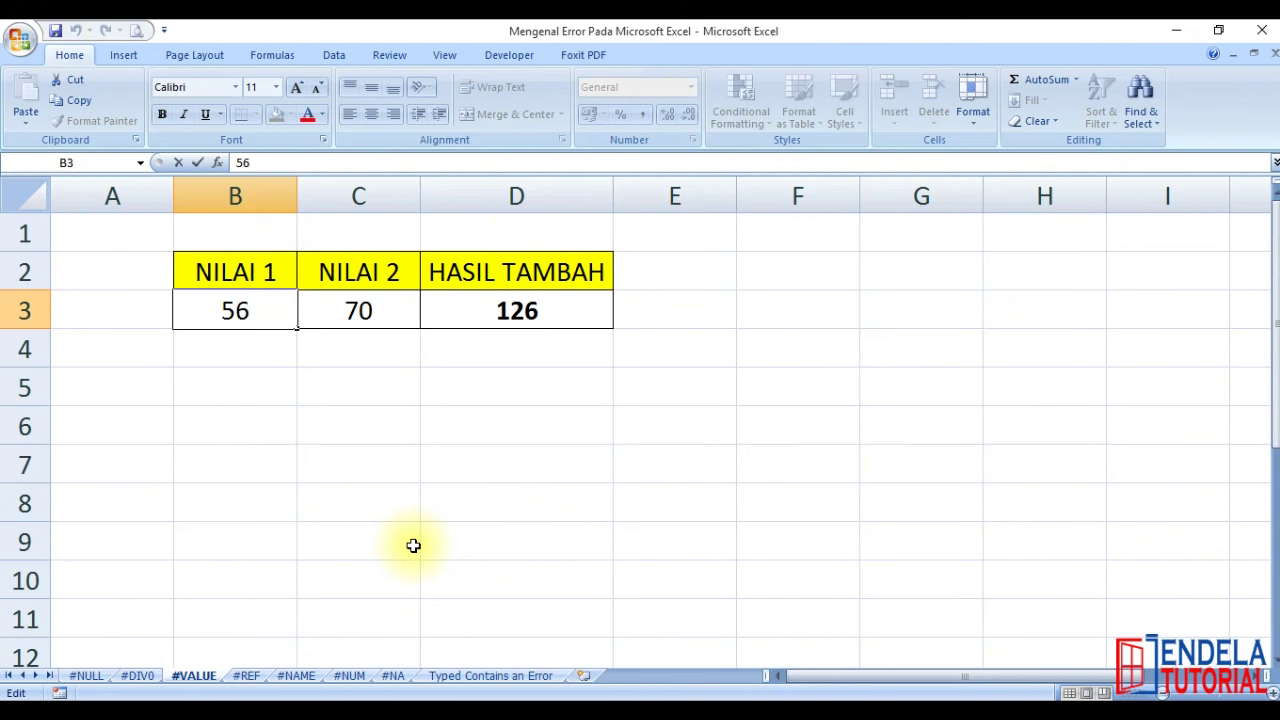
{"action": "key", "text": "Return"}
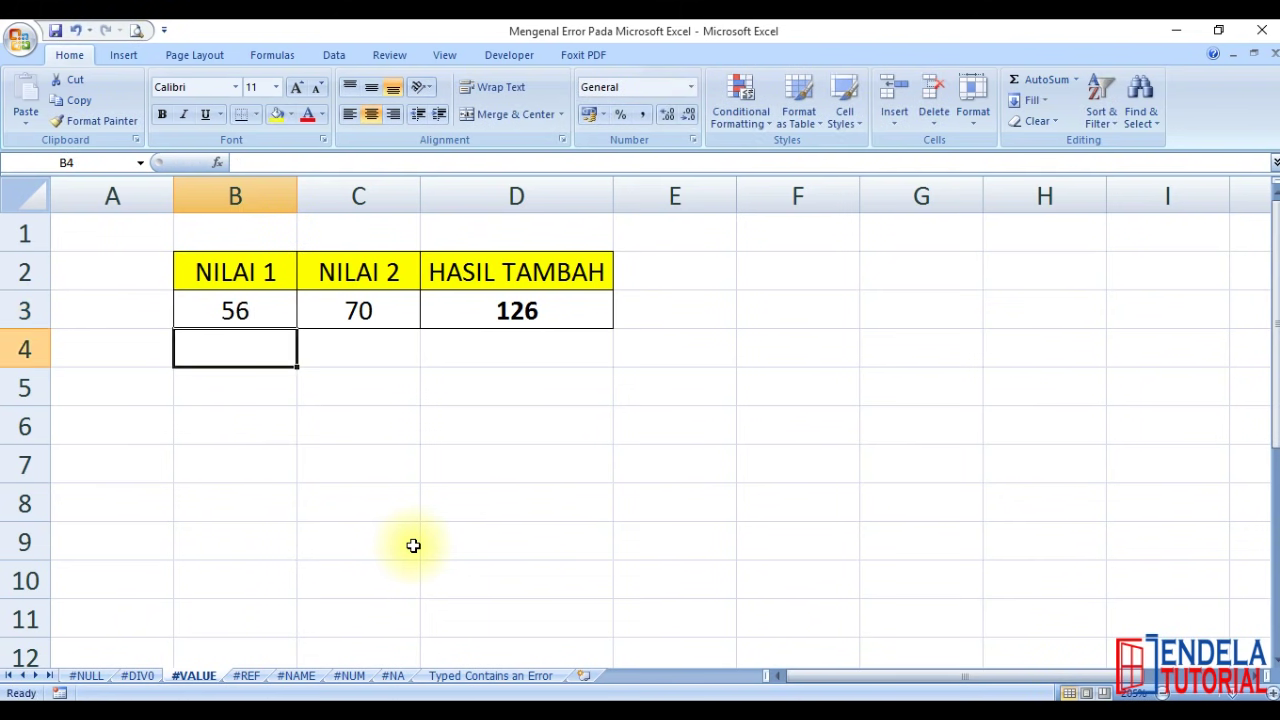
{"action": "key", "text": "Up"}
{"action": "double_click", "coordinate": [272, 310]}
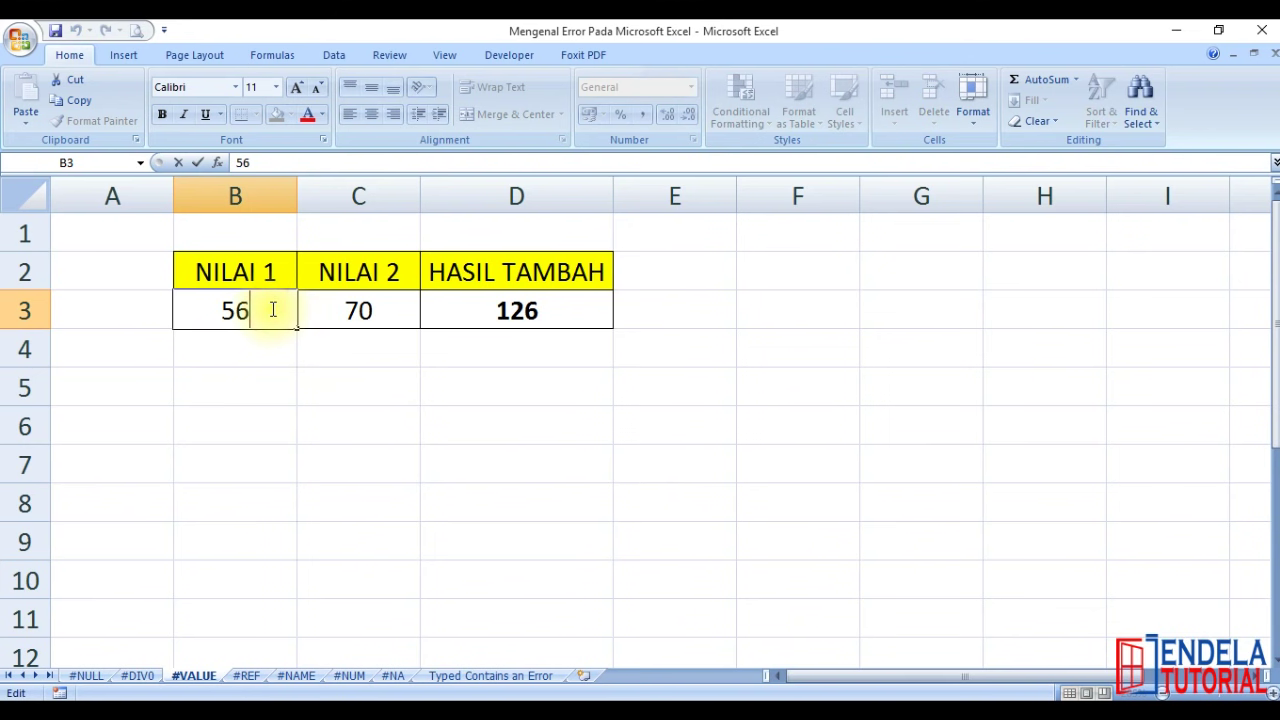
Insert a space so B3 reads 5 6, producing #VALUE! in D3
{"action": "key", "text": "Left"}
{"action": "key", "text": "Return"}
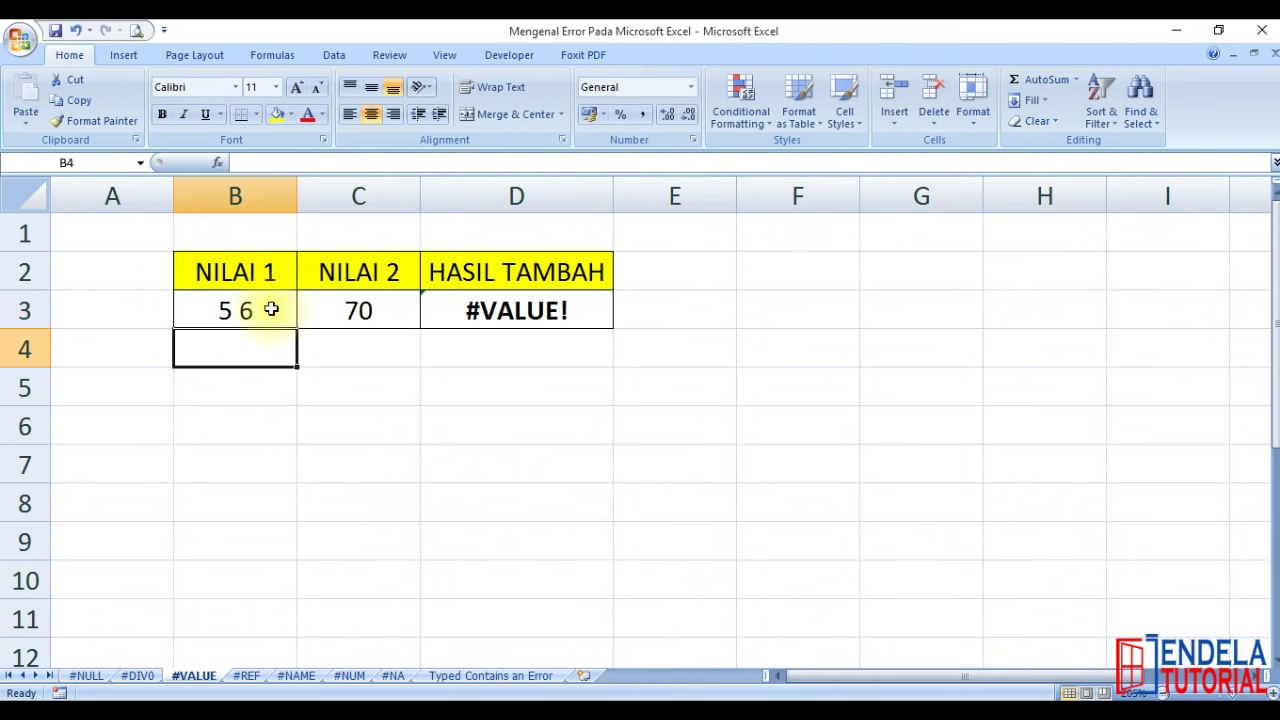
{"action": "left_click", "coordinate": [450, 305]}
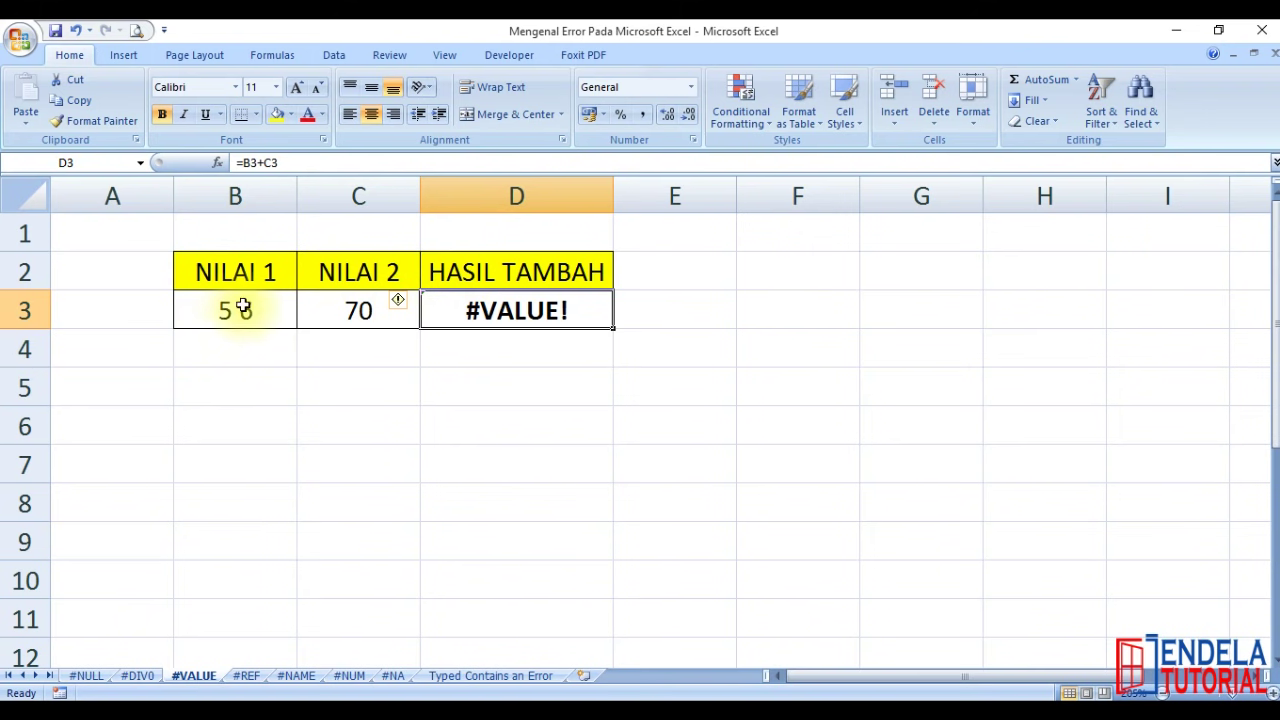
Remove the space so B3 holds 56 again
{"action": "double_click", "coordinate": [238, 306]}
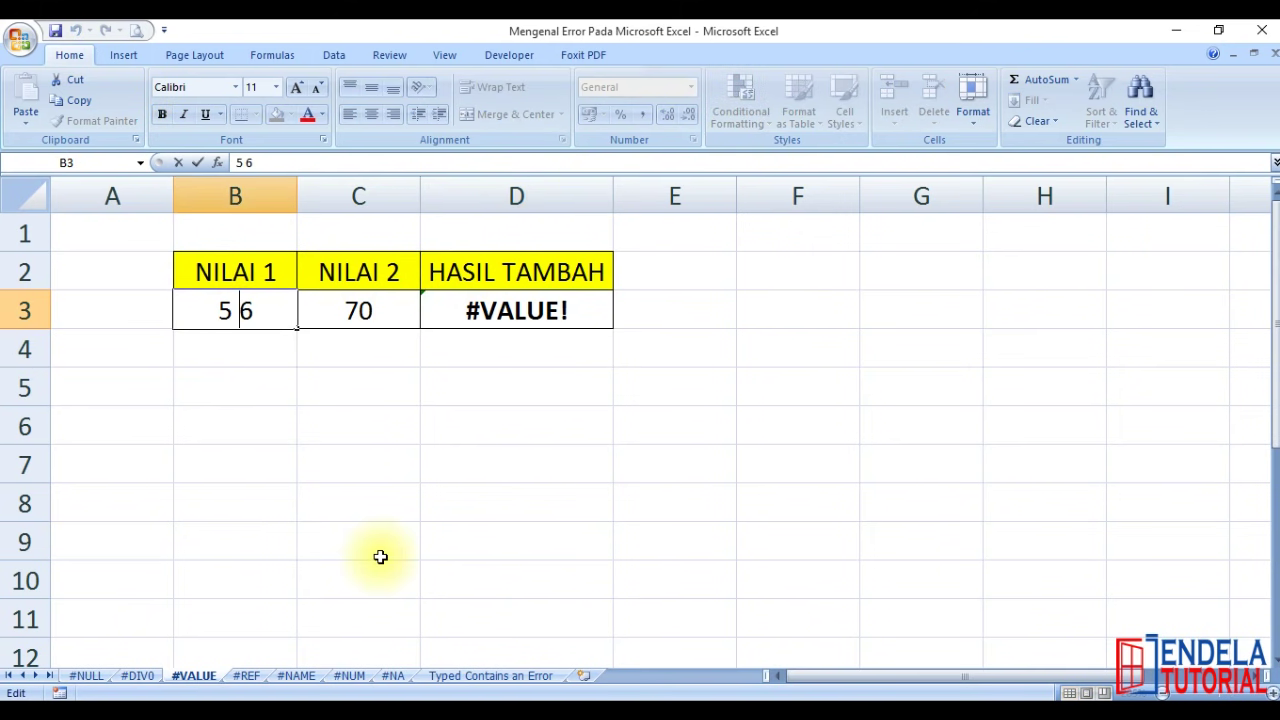
{"action": "key", "text": "BackSpace"}
{"action": "key", "text": "Return"}
{"action": "key", "text": "Up"}
{"action": "key", "text": "Up"}
{"action": "key", "text": "Up"}
{"action": "key", "text": "Left"}
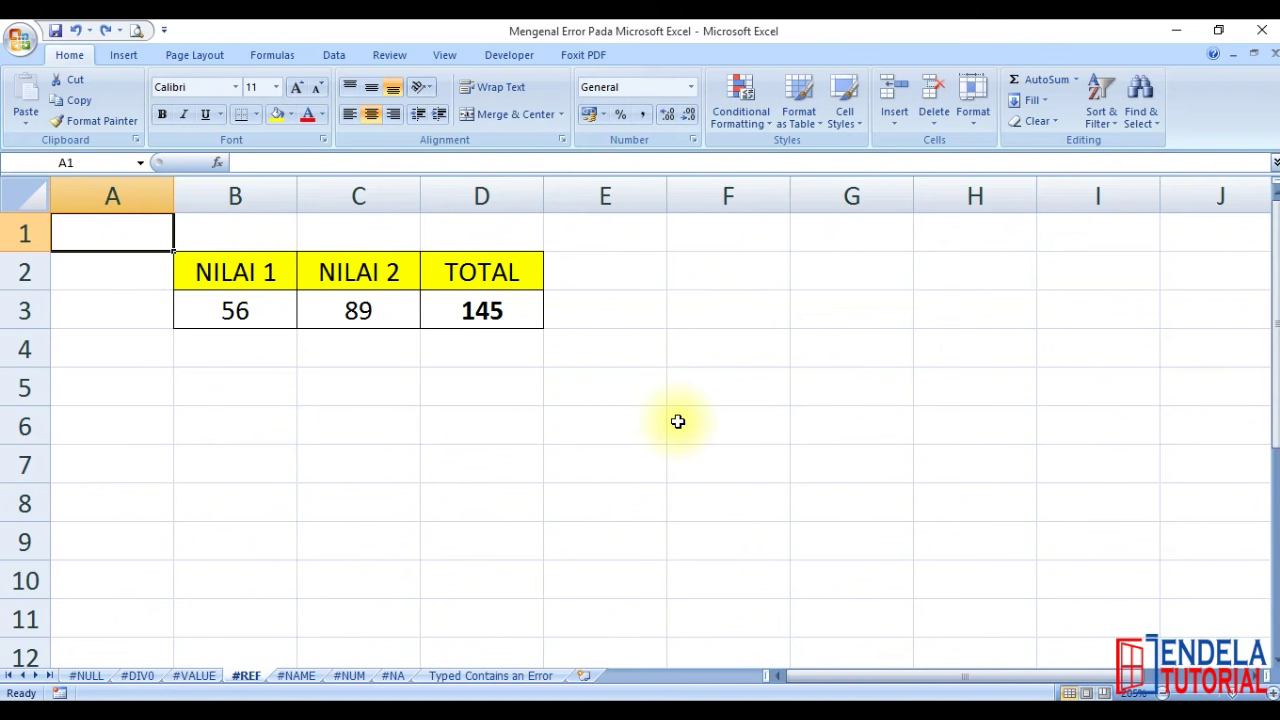
Enter =B3+C3 in D3 so the TOTAL adds 56 and 89 to 145
{"action": "left_click", "coordinate": [474, 418]}
{"action": "left_click", "coordinate": [483, 330]}
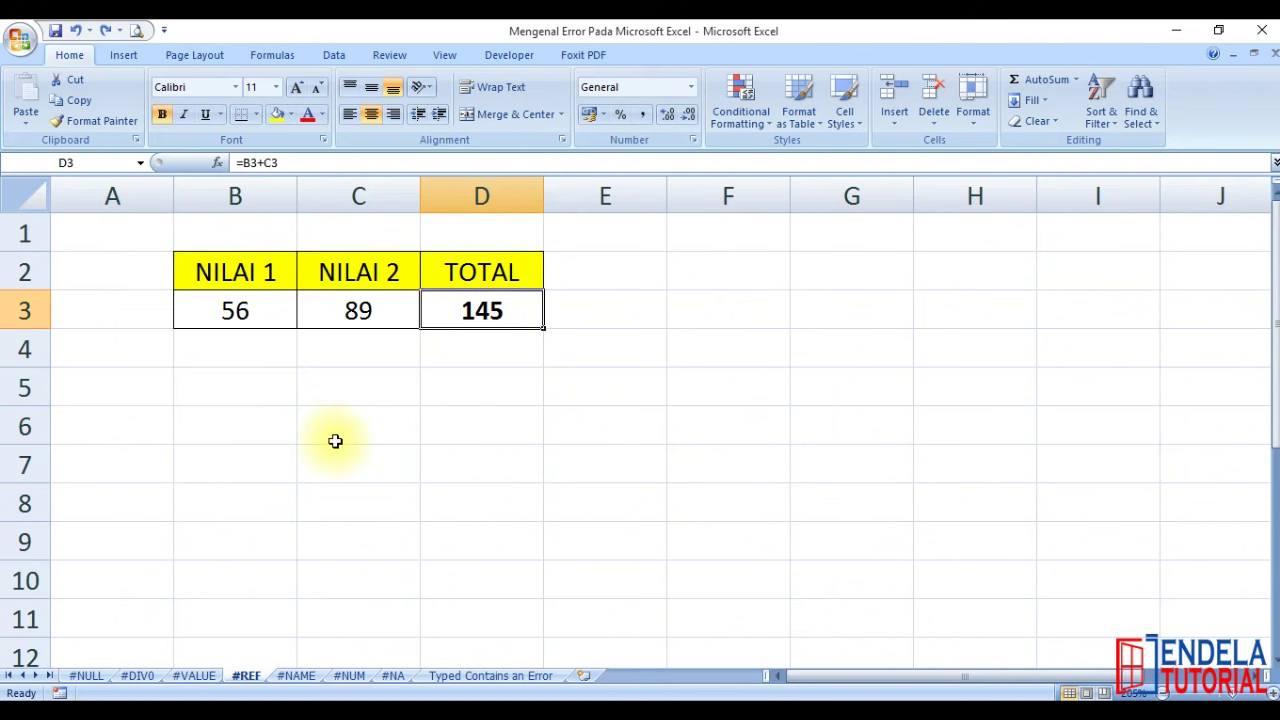
{"action": "type", "text": "="}
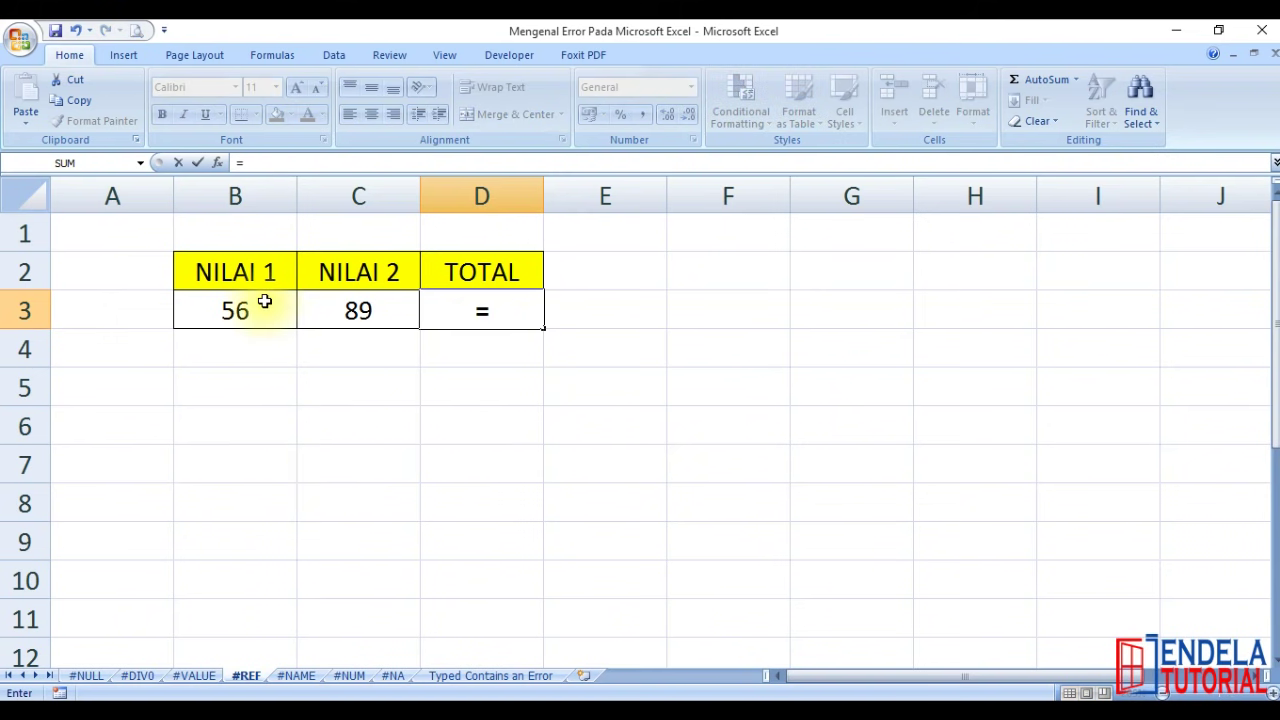
{"action": "left_click", "coordinate": [264, 298]}
{"action": "type", "text": "+"}
{"action": "left_click", "coordinate": [362, 312]}
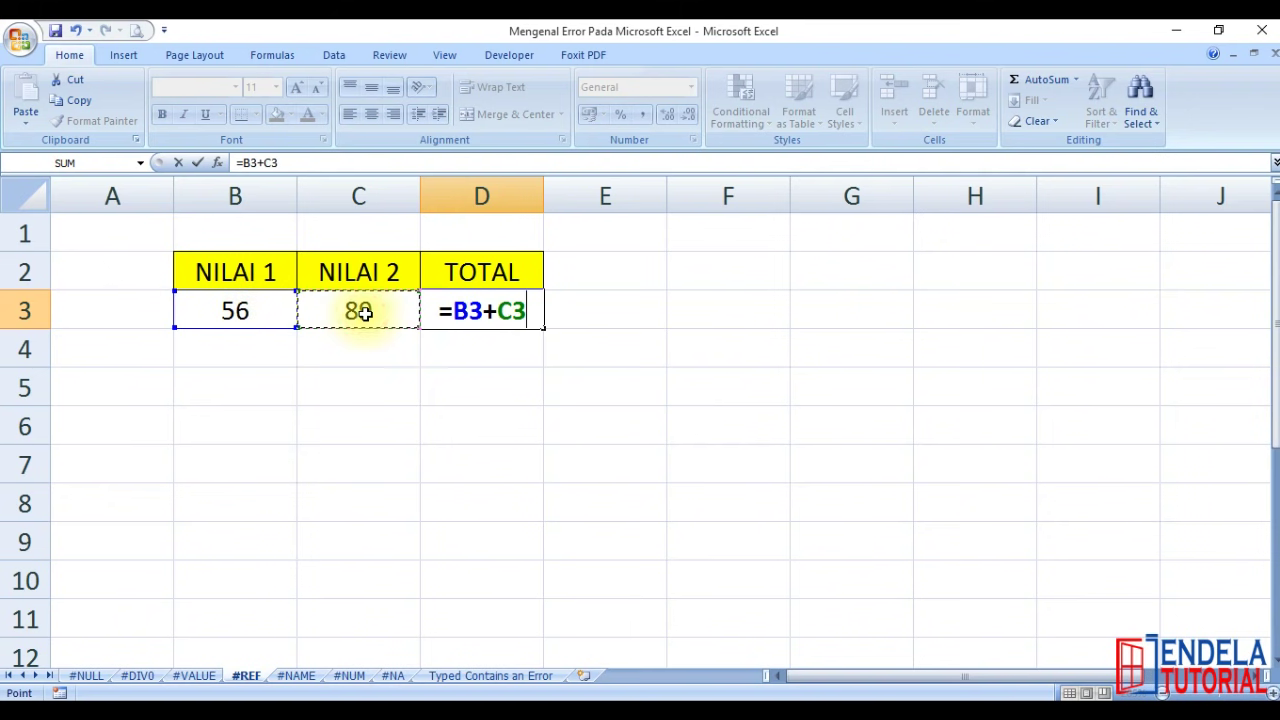
{"action": "key", "text": "Return"}
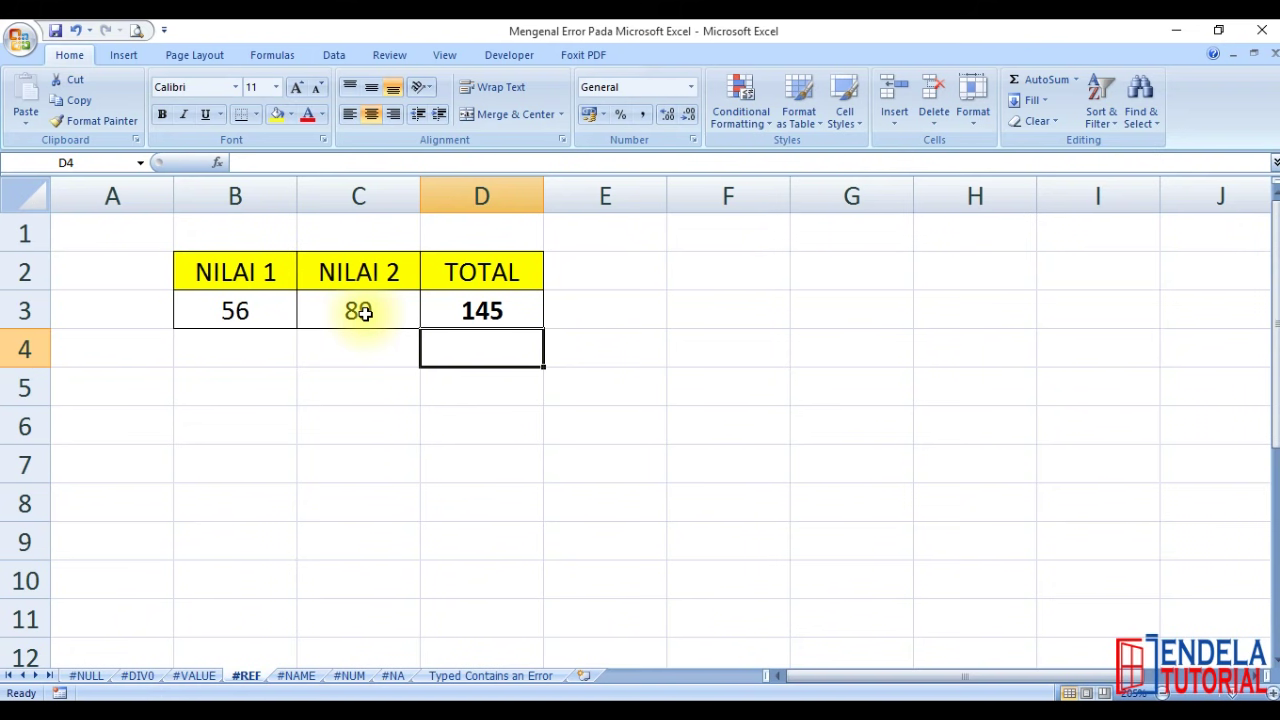
{"action": "left_click", "coordinate": [354, 350]}
{"action": "left_click", "coordinate": [375, 197]}
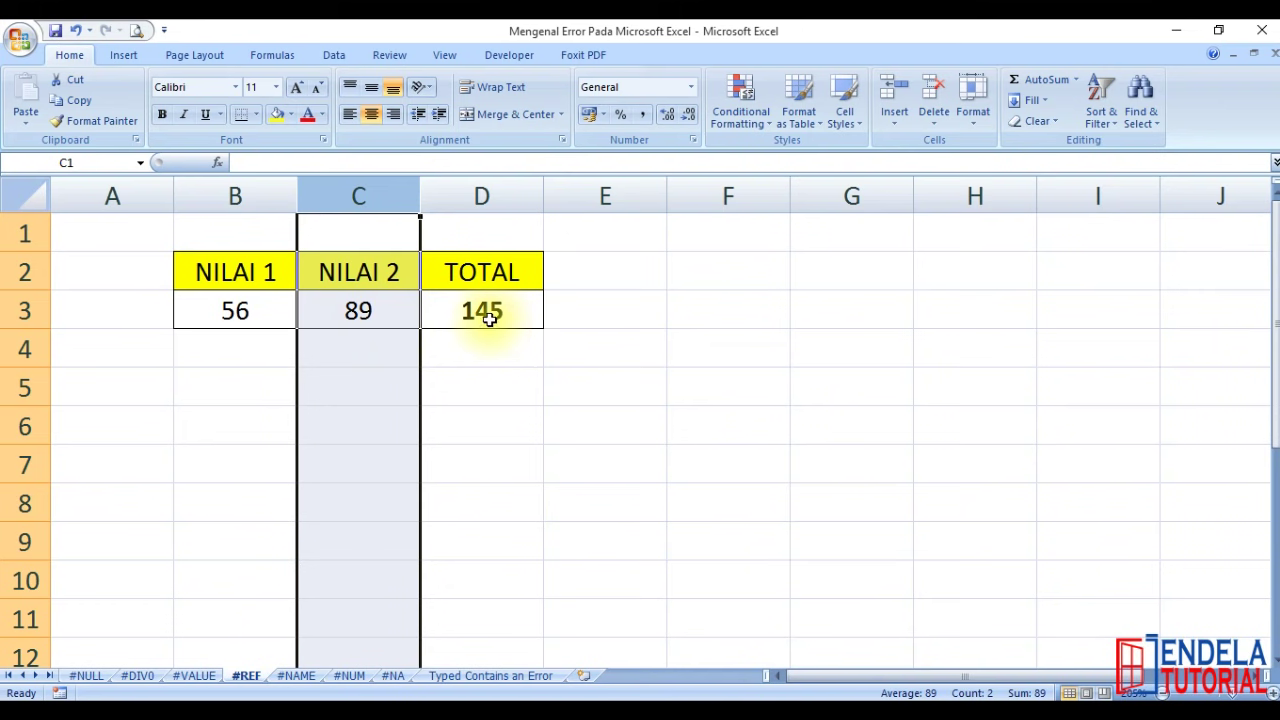
{"action": "right_click", "coordinate": [370, 392]}
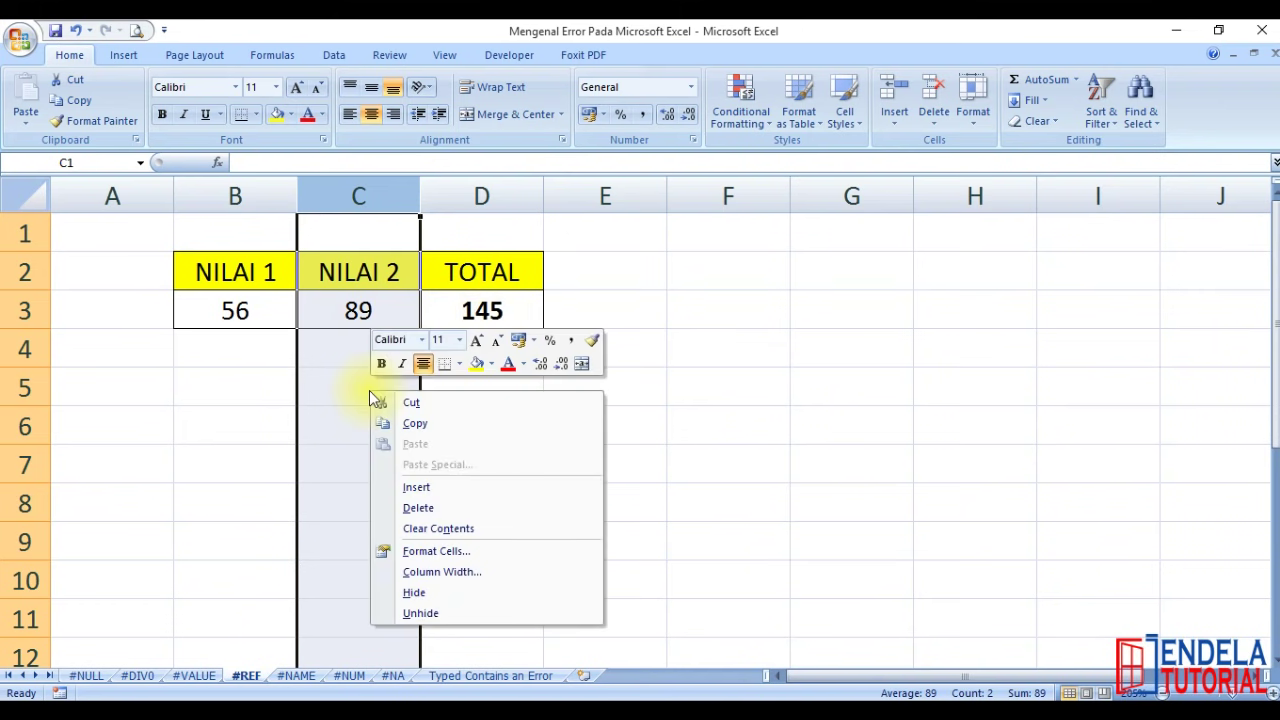
{"action": "left_click", "coordinate": [417, 508]}
{"action": "left_click", "coordinate": [370, 325]}
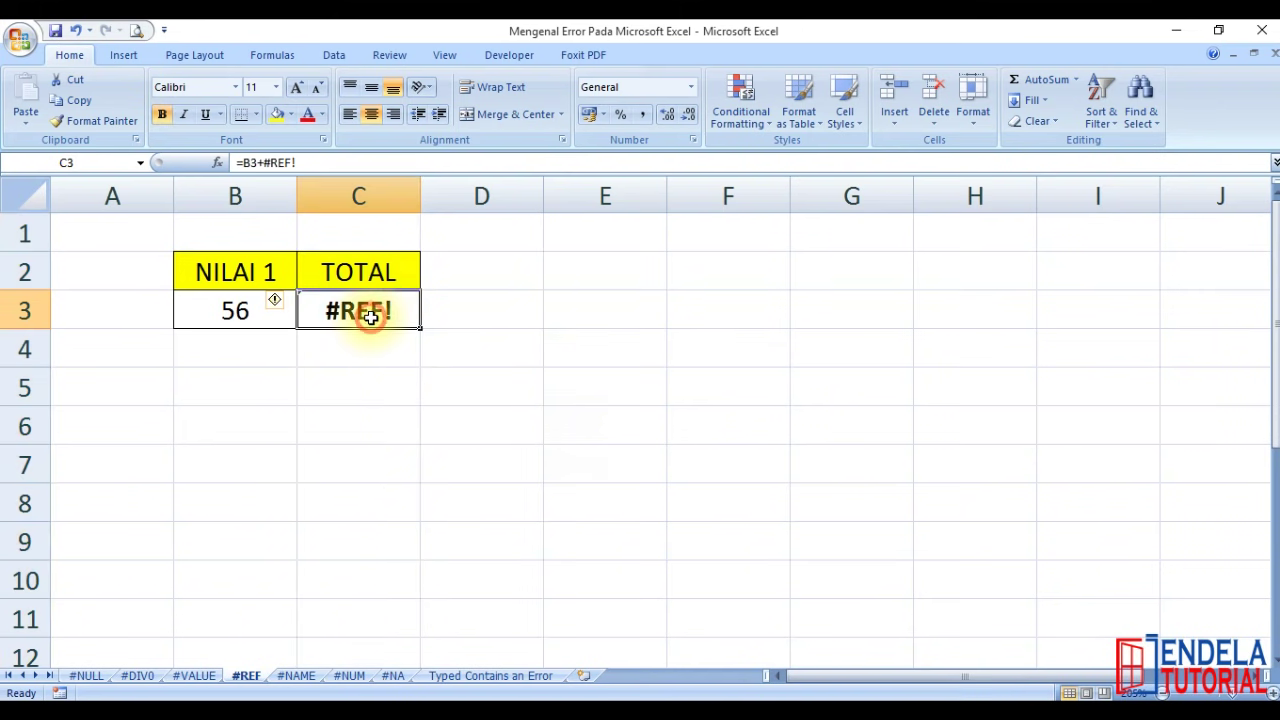
{"action": "left_click", "coordinate": [371, 420]}
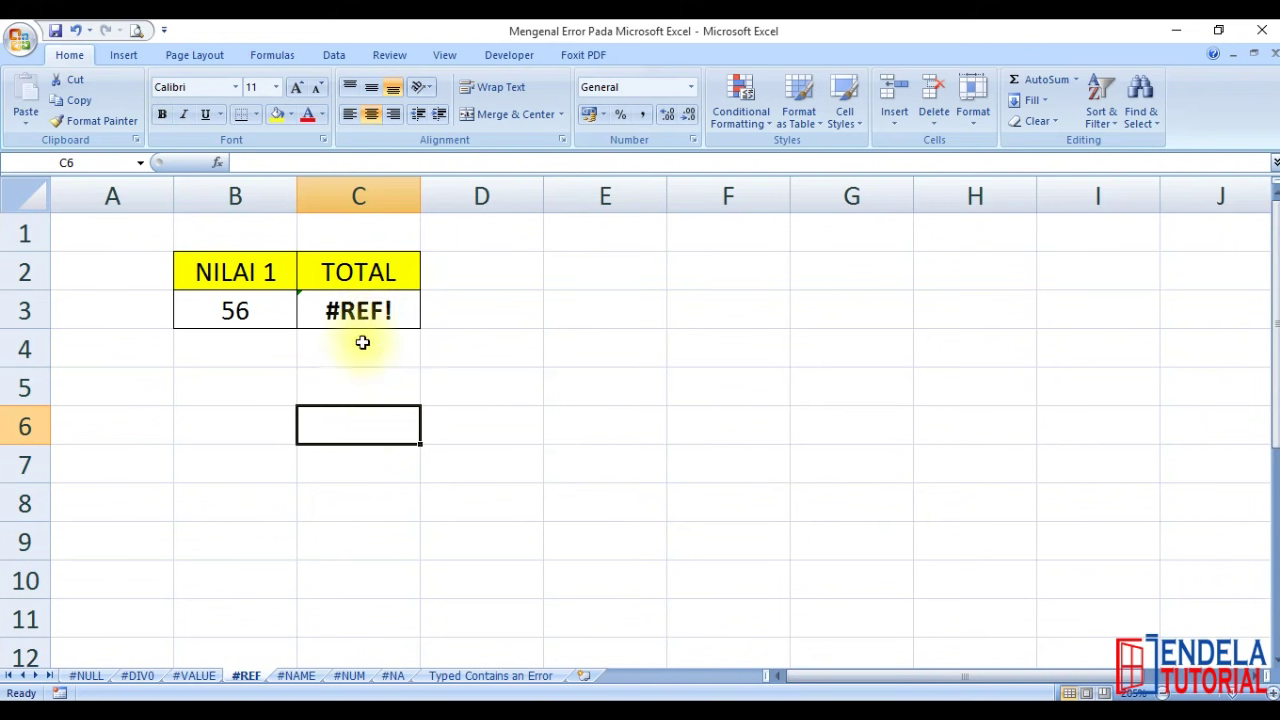
{"action": "left_click", "coordinate": [359, 310]}
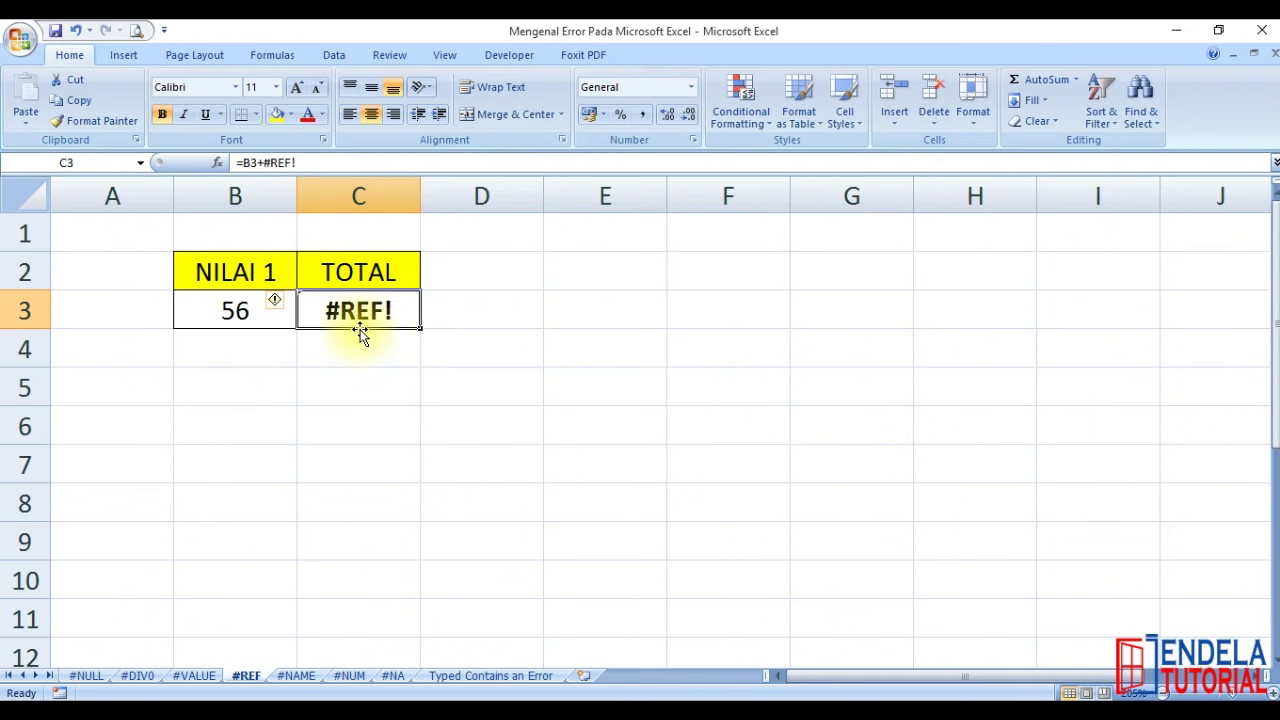
{"action": "key", "text": "ctrl+z"}
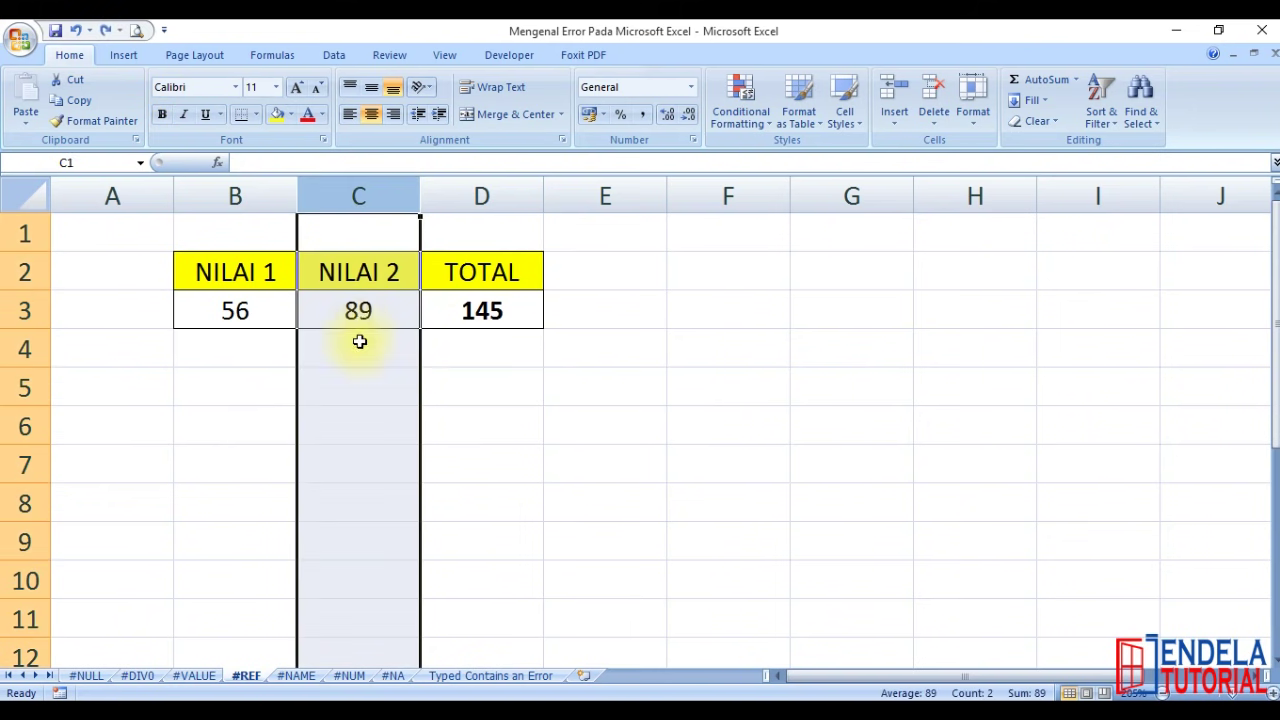
{"action": "left_click", "coordinate": [445, 322]}
{"action": "left_click", "coordinate": [432, 412]}
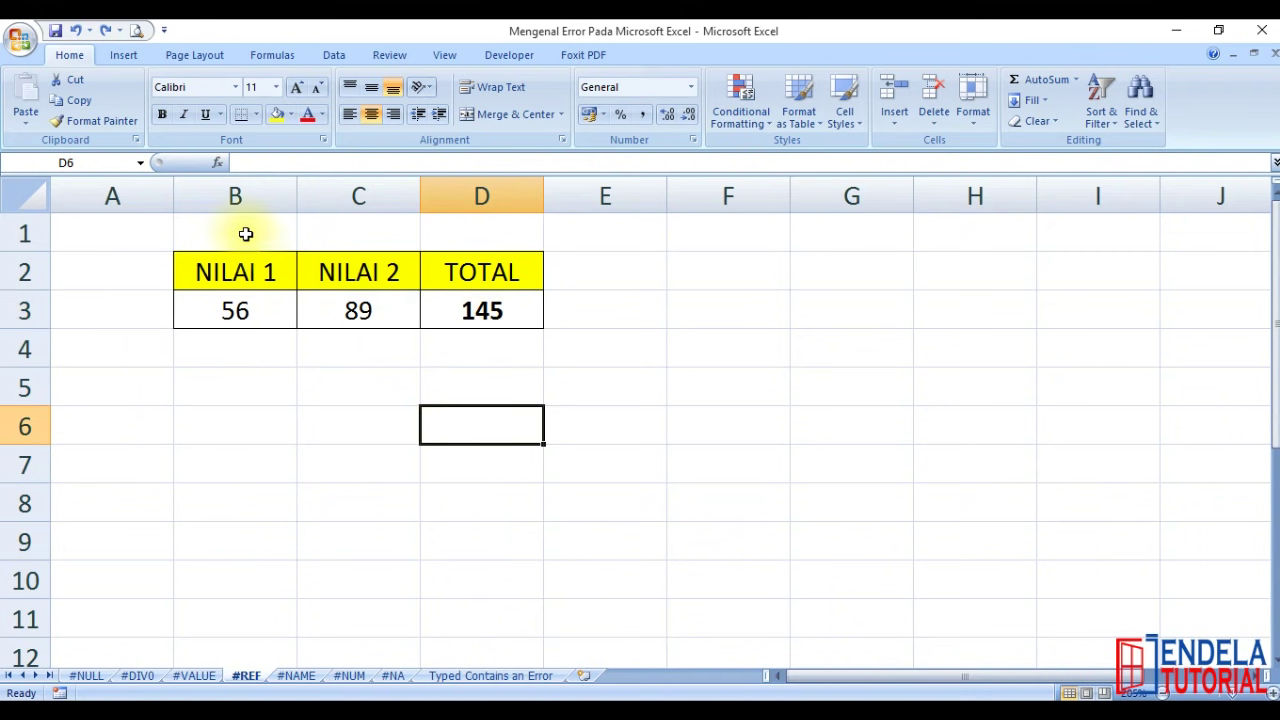
{"action": "left_click", "coordinate": [235, 196]}
{"action": "right_click", "coordinate": [232, 300]}
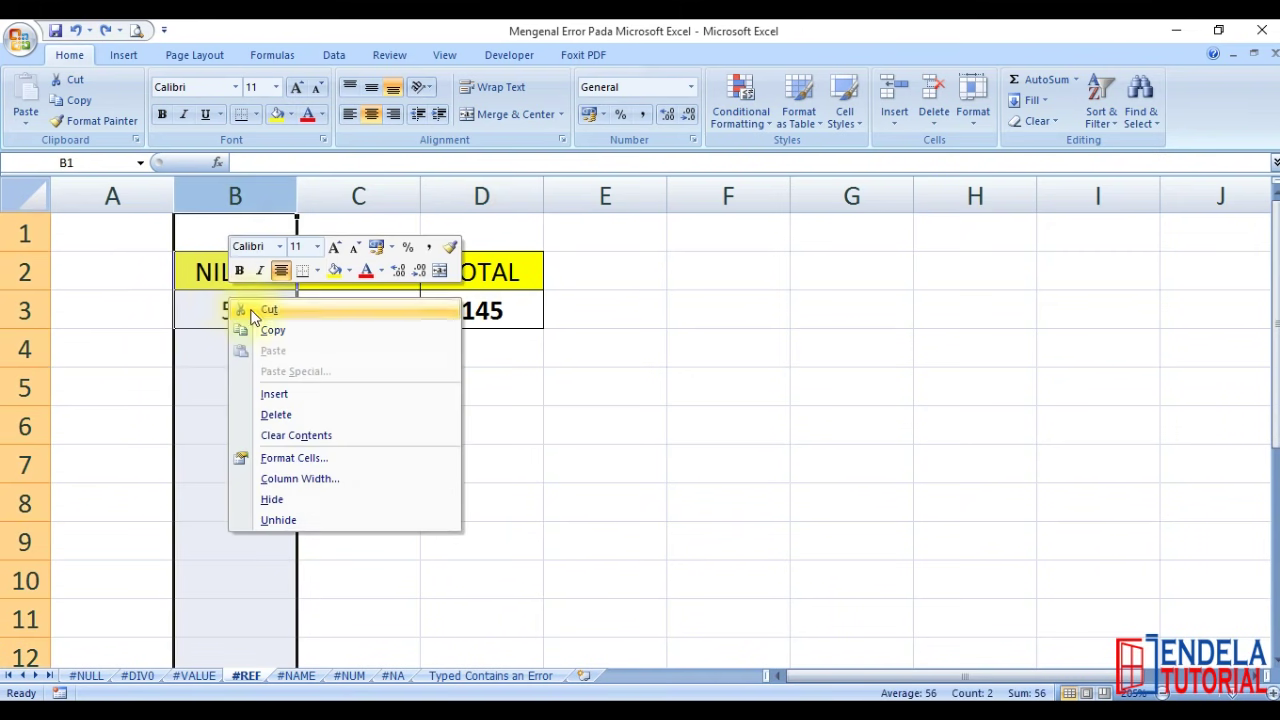
{"action": "left_click", "coordinate": [276, 414]}
{"action": "left_click", "coordinate": [340, 312]}
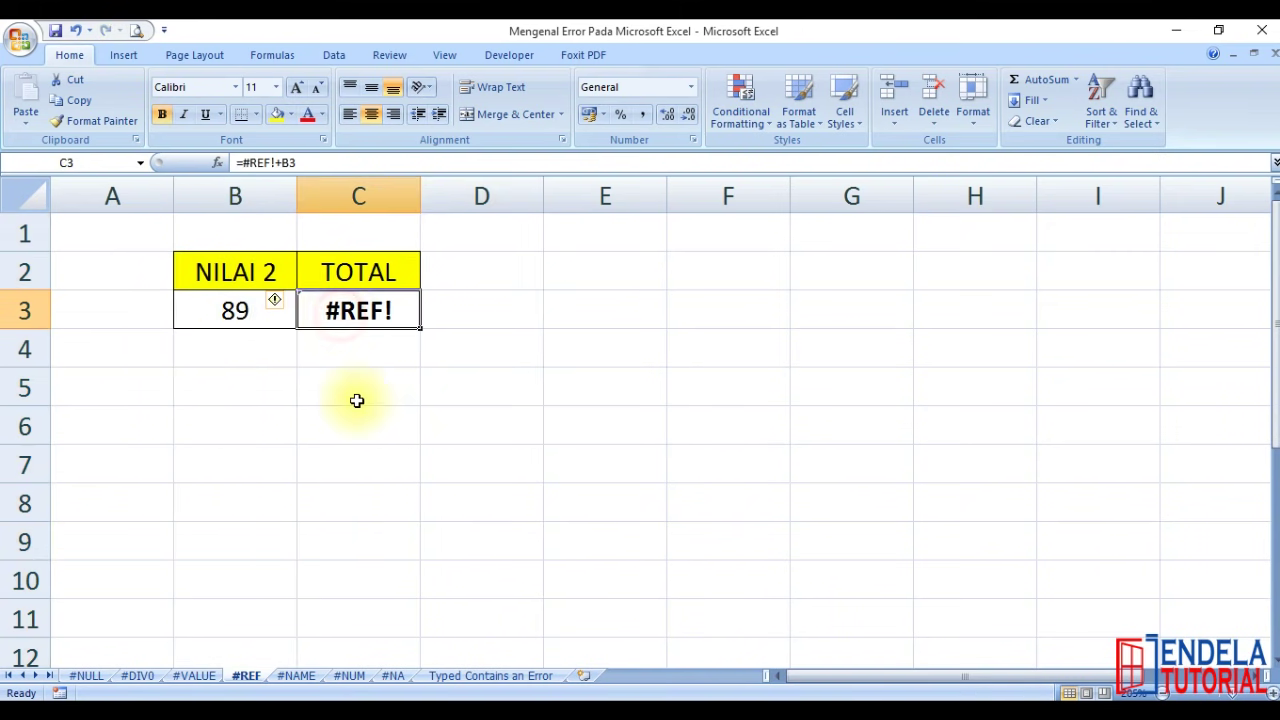
{"action": "key", "text": "ctrl+z"}
{"action": "left_click", "coordinate": [463, 318]}
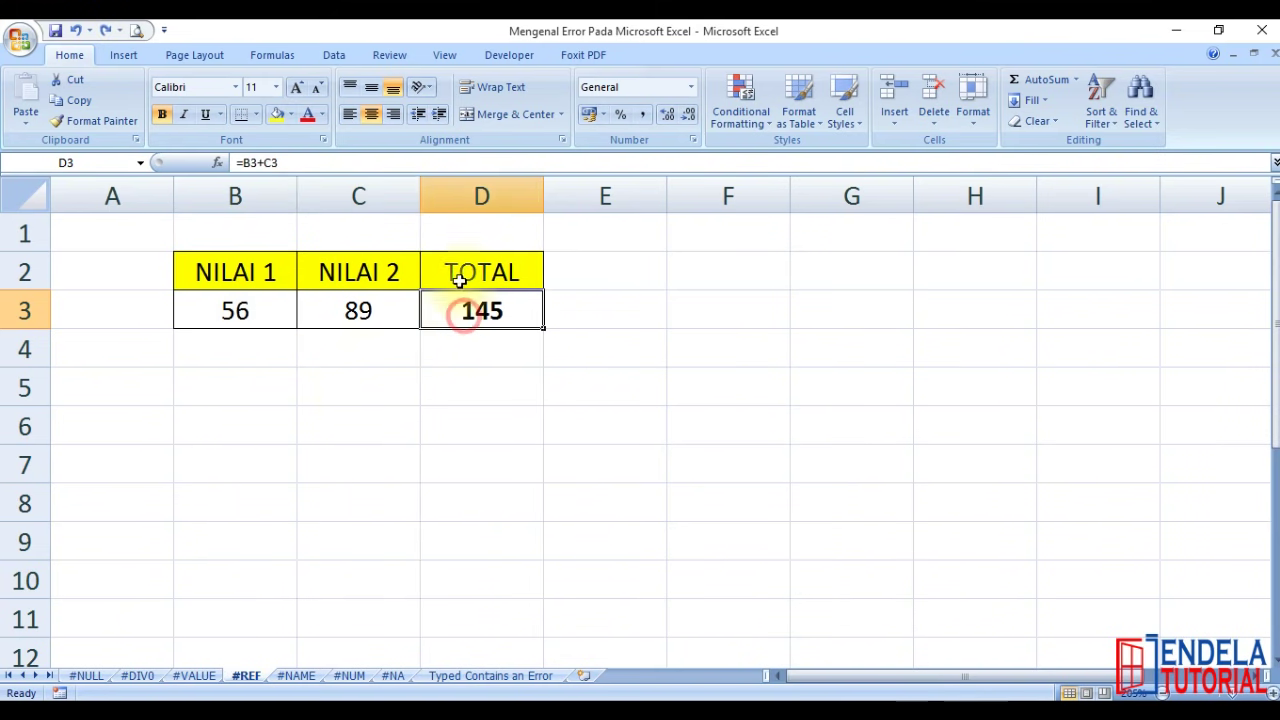
Review D3's =B3+C3 formula and its B3 and C3 references without changing it
{"action": "double_click", "coordinate": [495, 310]}
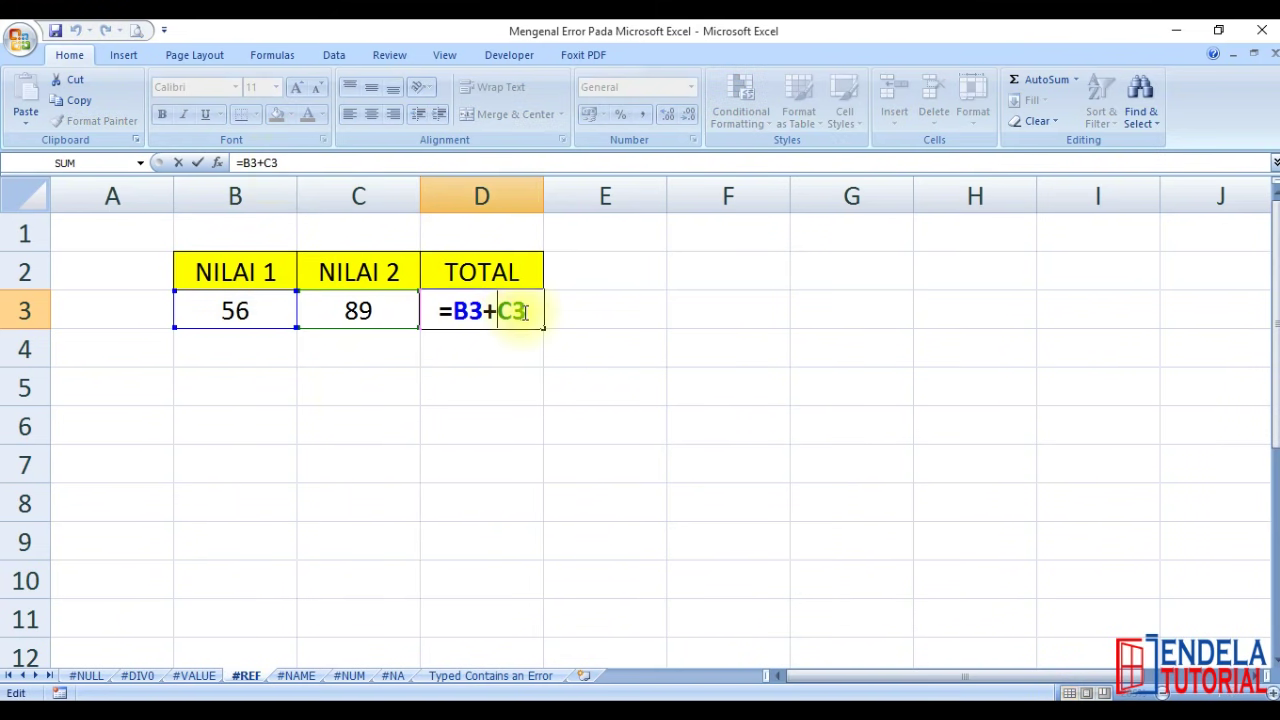
{"action": "left_click_drag", "start_coordinate": [527, 312], "coordinate": [445, 312]}
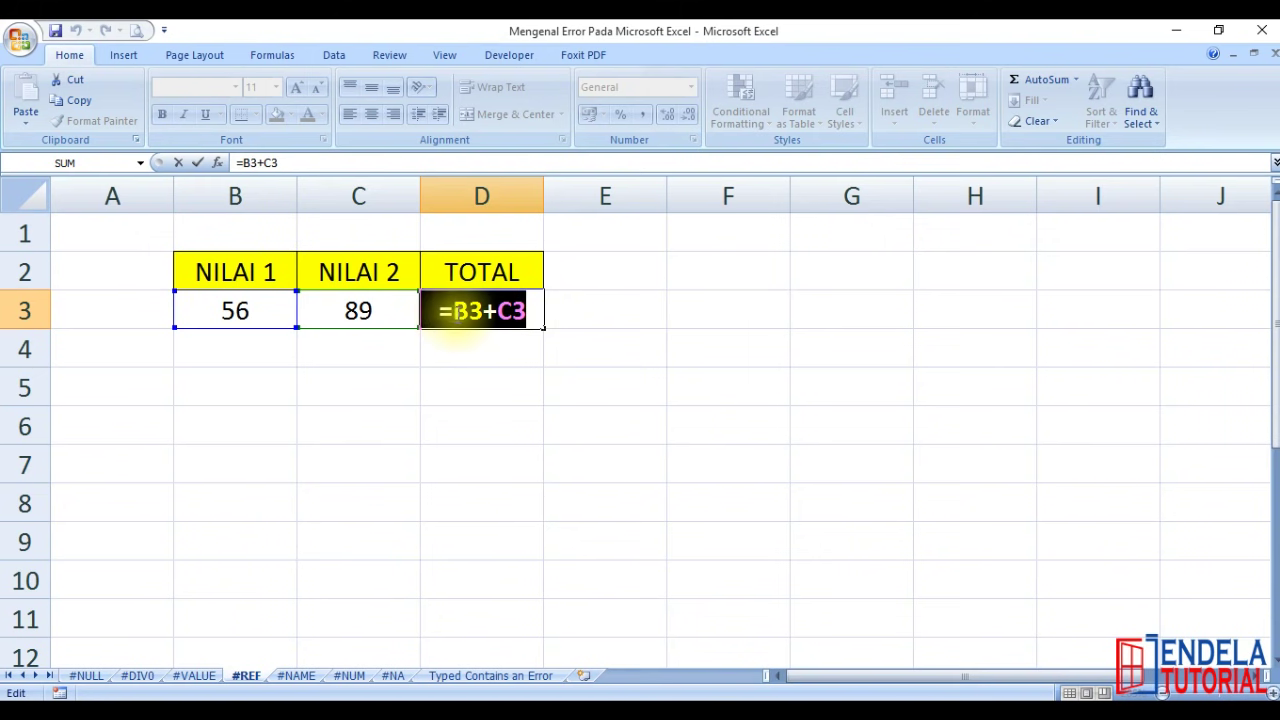
{"action": "left_click", "coordinate": [448, 312]}
{"action": "double_click", "coordinate": [467, 312]}
{"action": "double_click", "coordinate": [512, 312]}
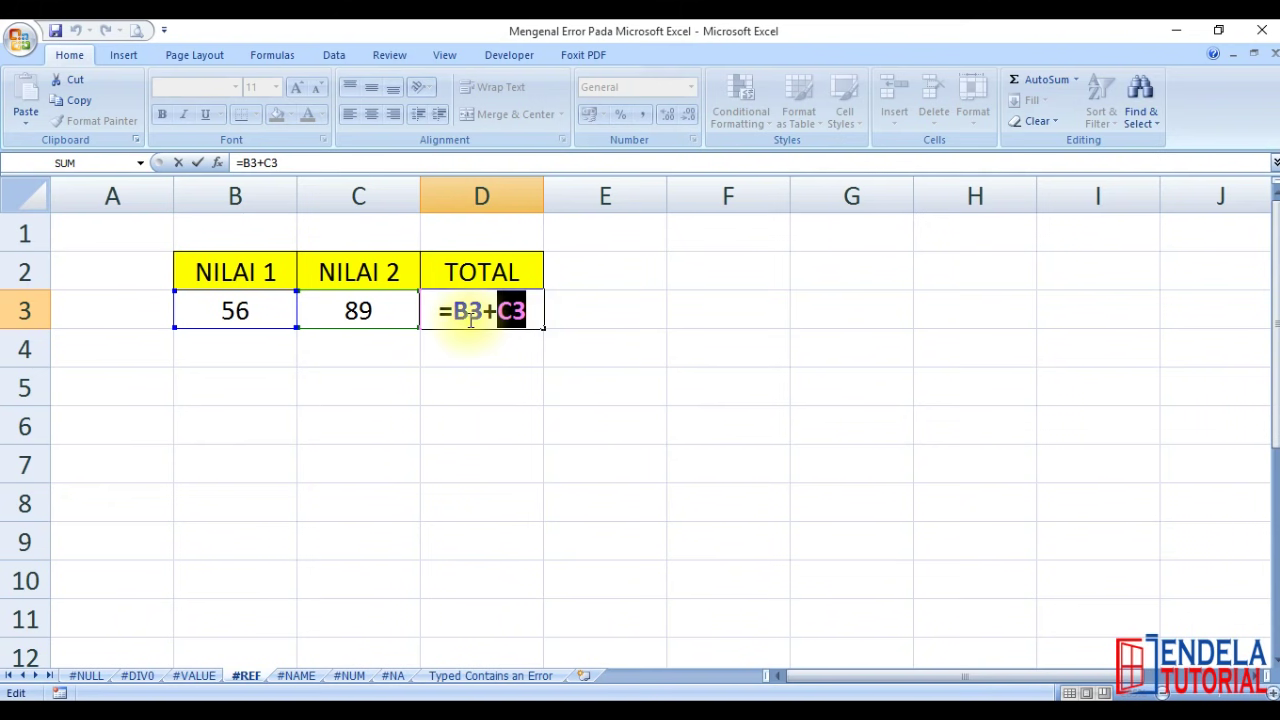
{"action": "key", "text": "Return"}
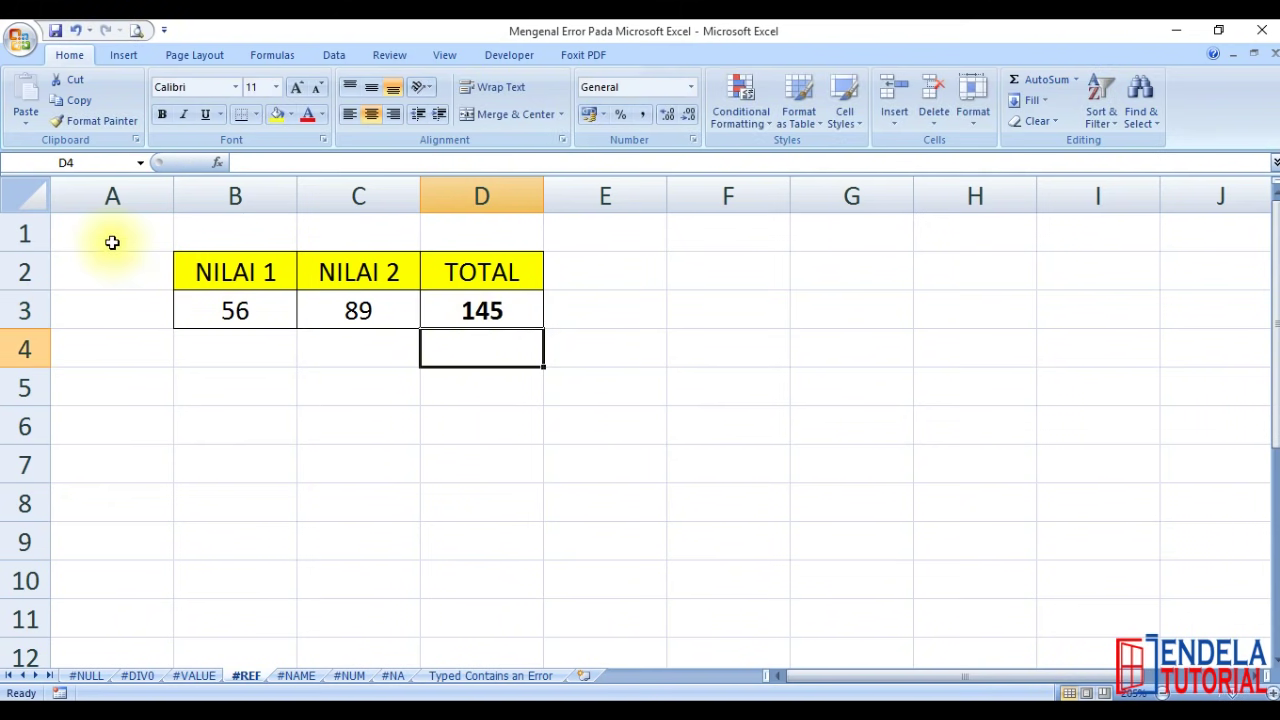
Delete the NILAI 2 column C so the TOTAL turns into #REF!
{"action": "left_click", "coordinate": [112, 242]}
{"action": "left_click", "coordinate": [376, 195]}
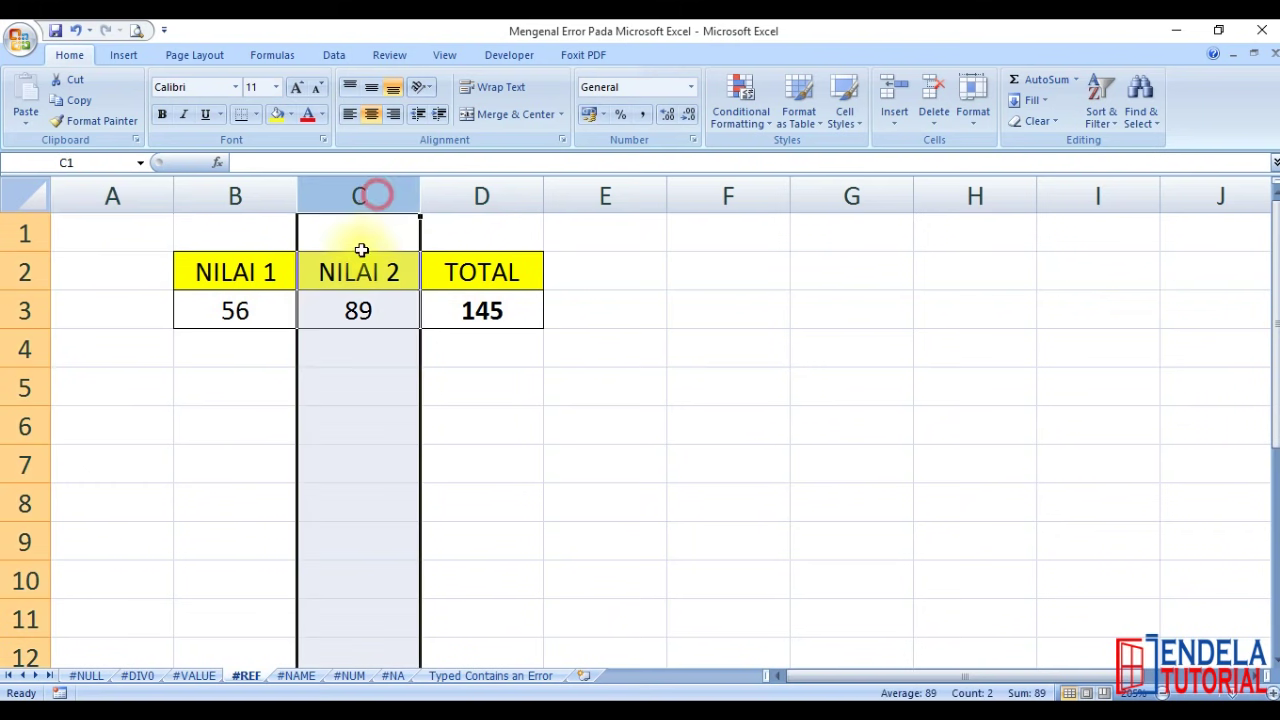
{"action": "right_click", "coordinate": [361, 250]}
{"action": "left_click", "coordinate": [405, 370]}
{"action": "left_click", "coordinate": [405, 363]}
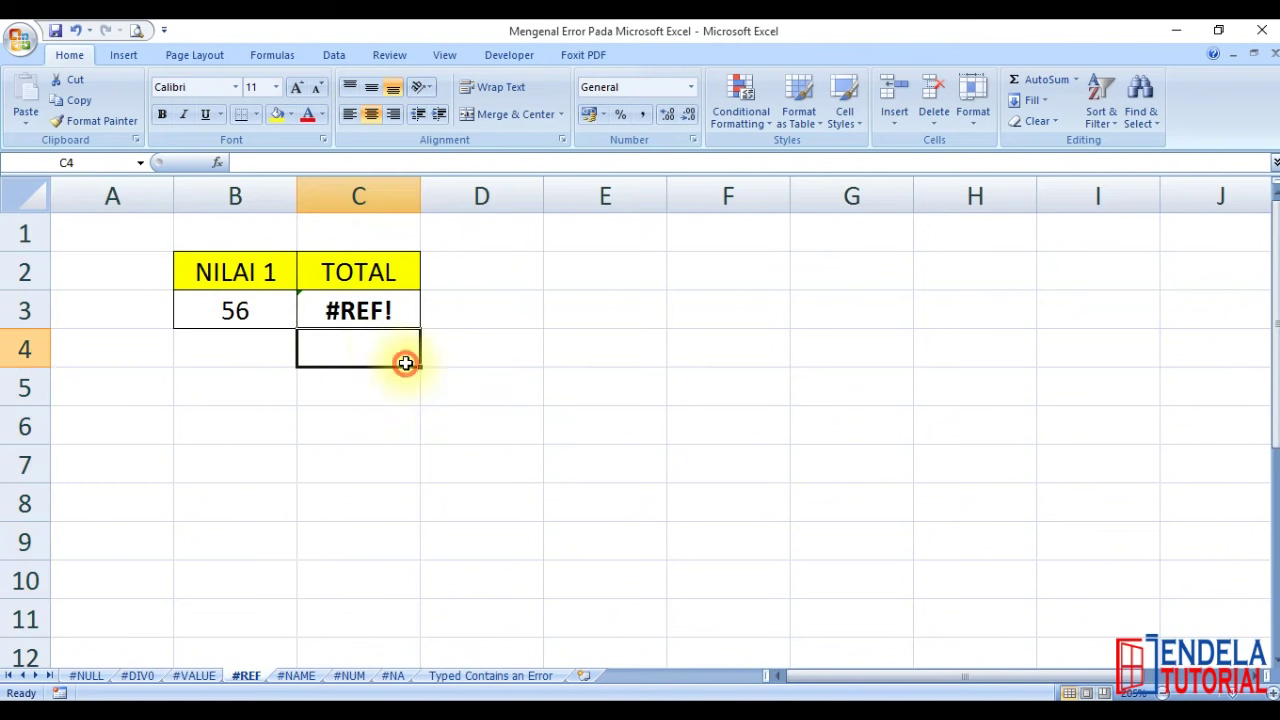
{"action": "left_click", "coordinate": [135, 238]}
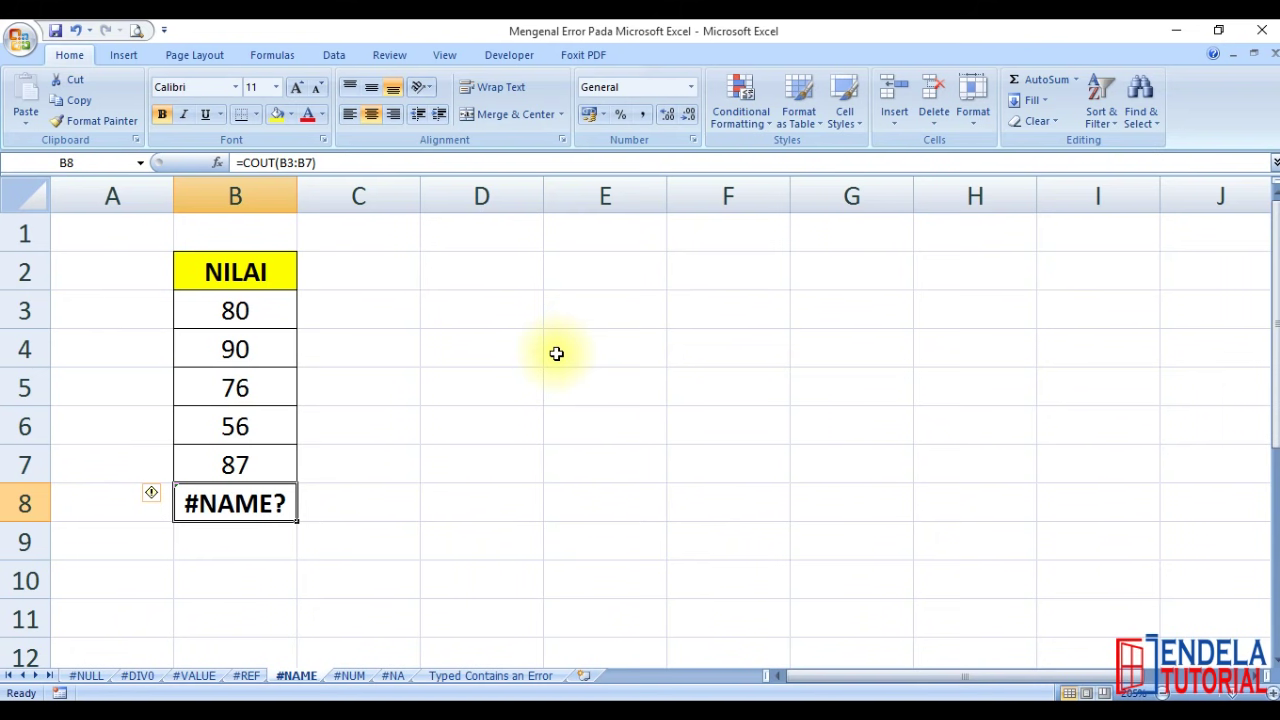
Inspect the misspelled =COUT(B3:B7) formula in B8 that shows #NAME?
{"action": "left_click", "coordinate": [340, 415]}
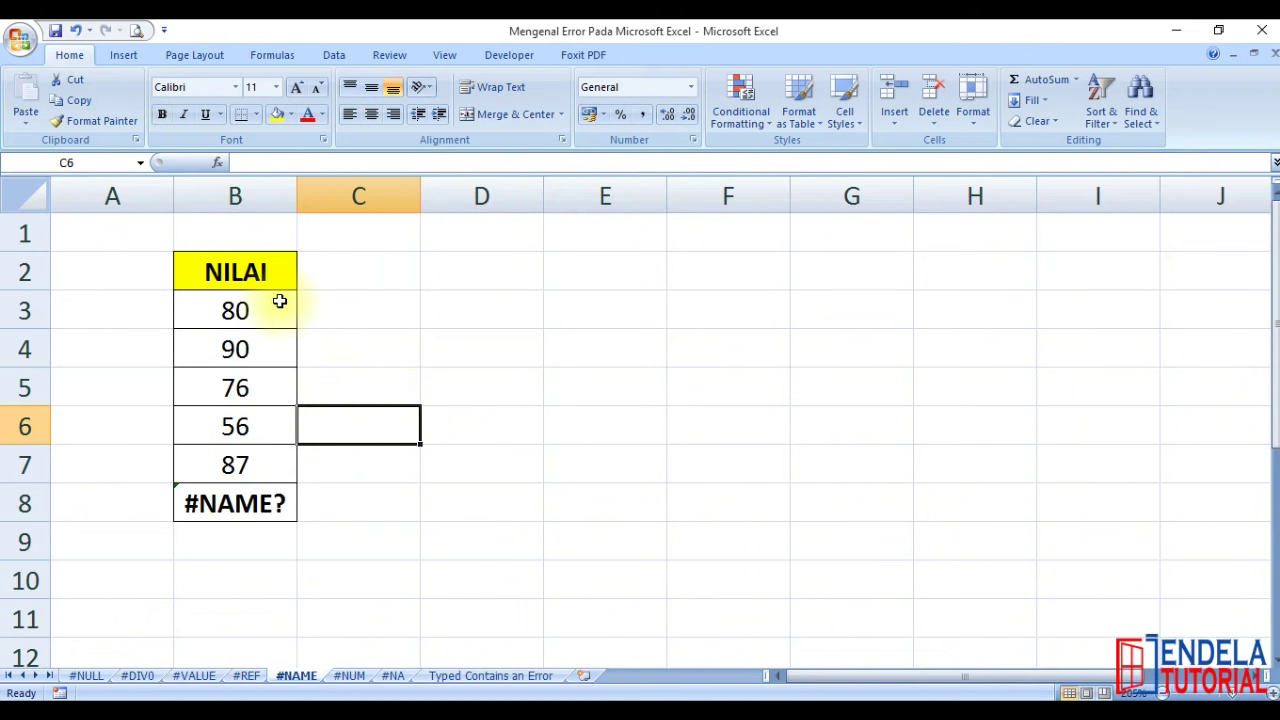
{"action": "left_click", "coordinate": [243, 495]}
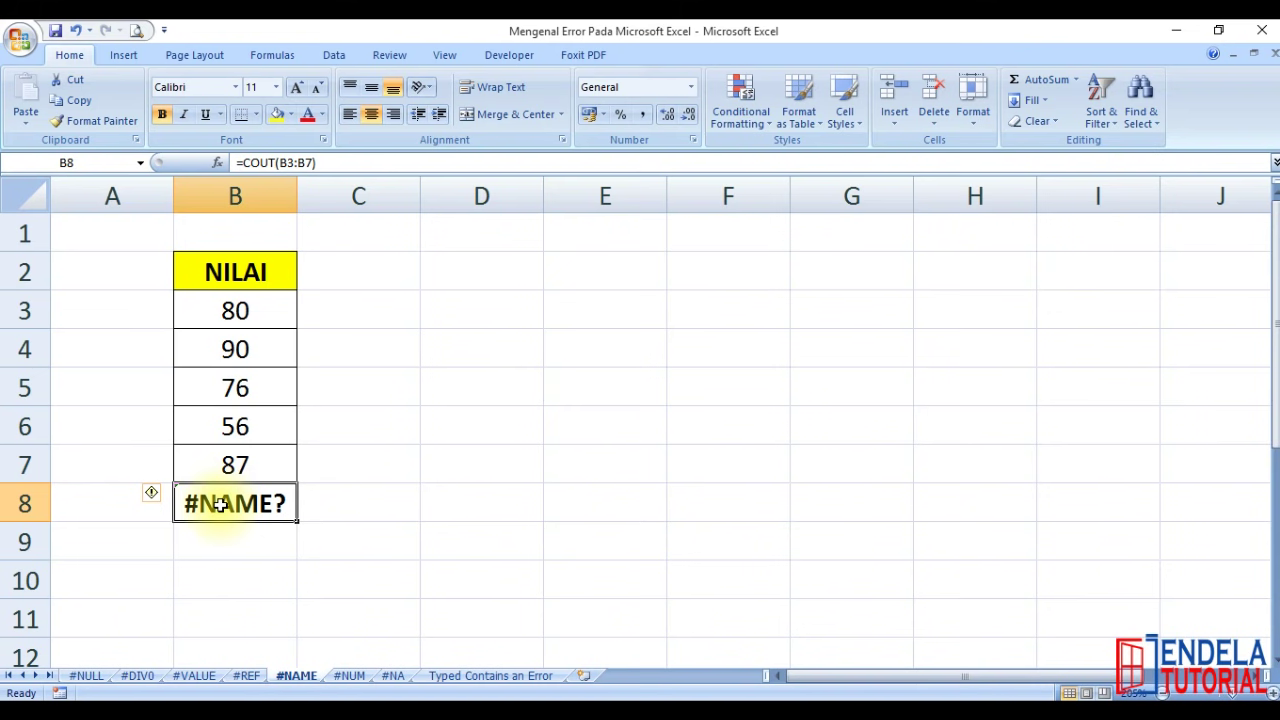
{"action": "double_click", "coordinate": [220, 504]}
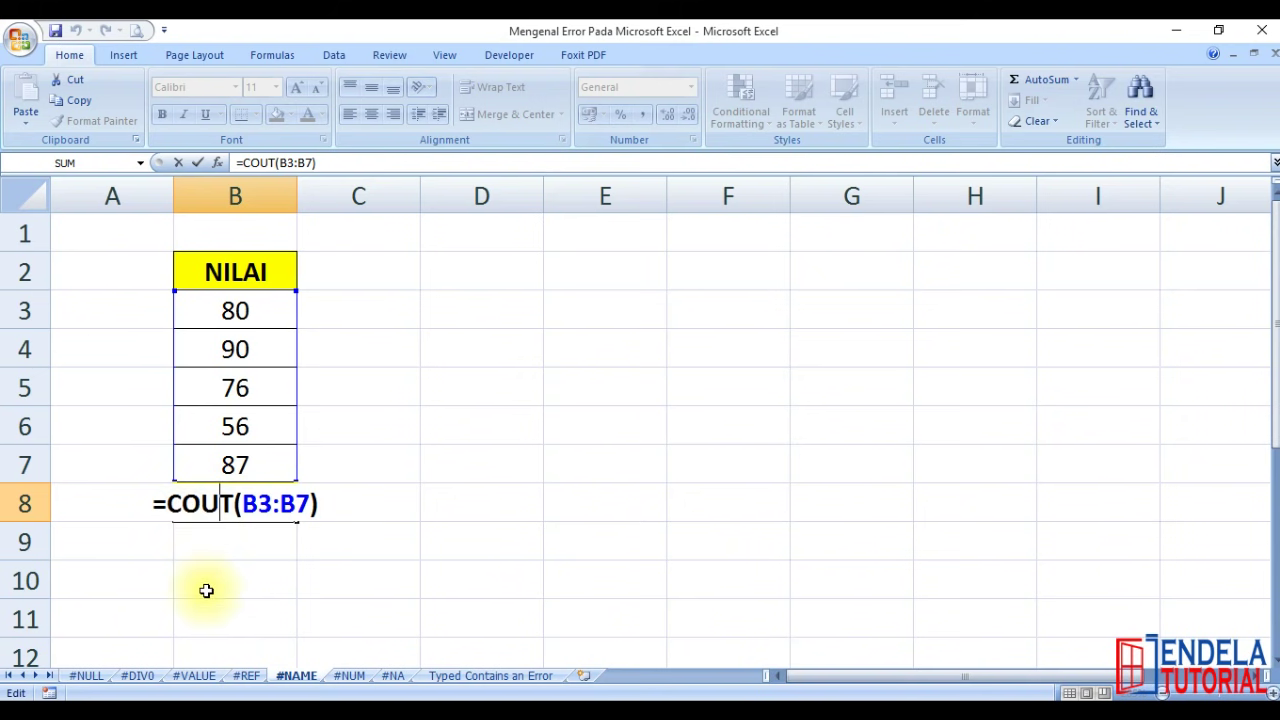
{"action": "key", "text": "Return"}
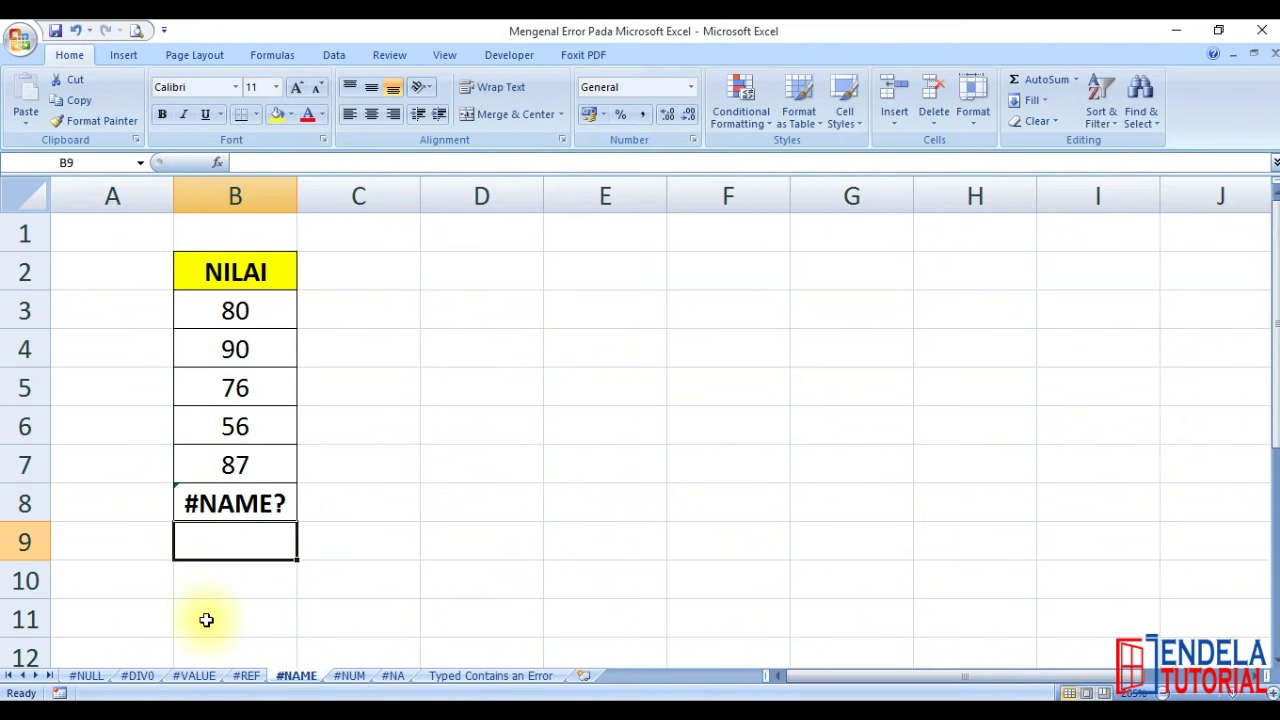
{"action": "left_click", "coordinate": [472, 550]}
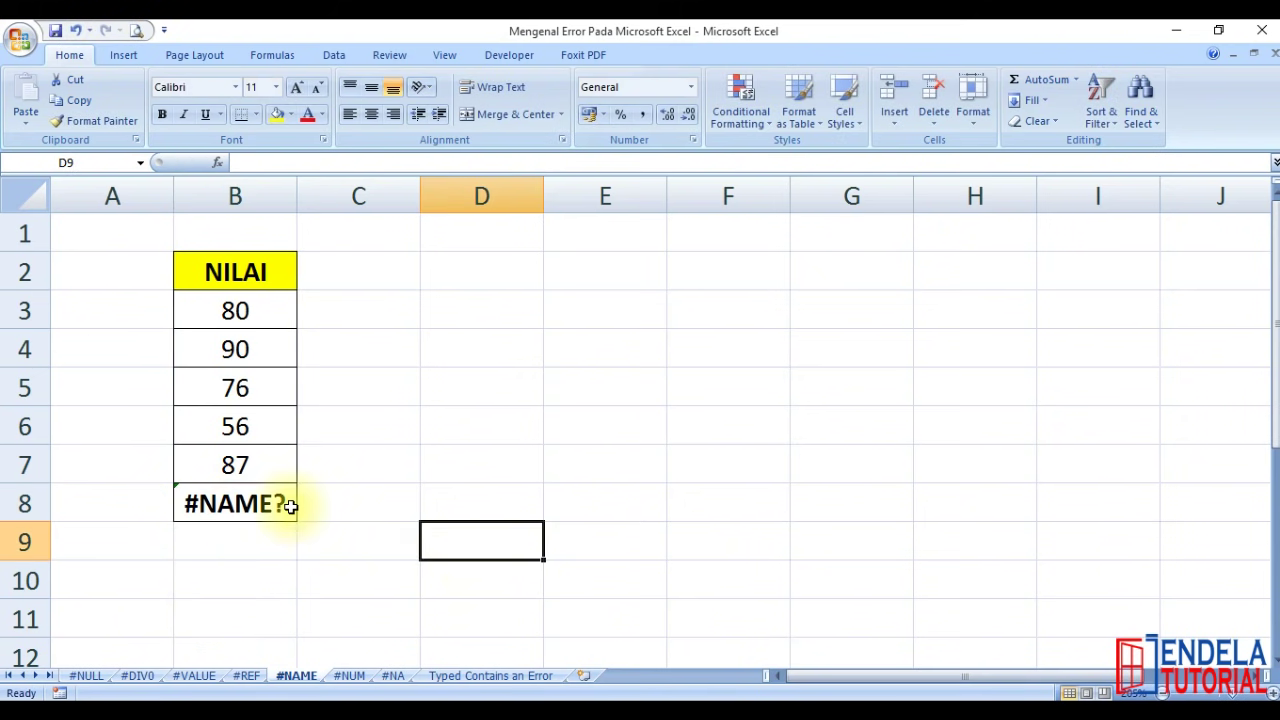
Insert the missing N so B8 reads =COUNT(B3:B7)
{"action": "double_click", "coordinate": [236, 510]}
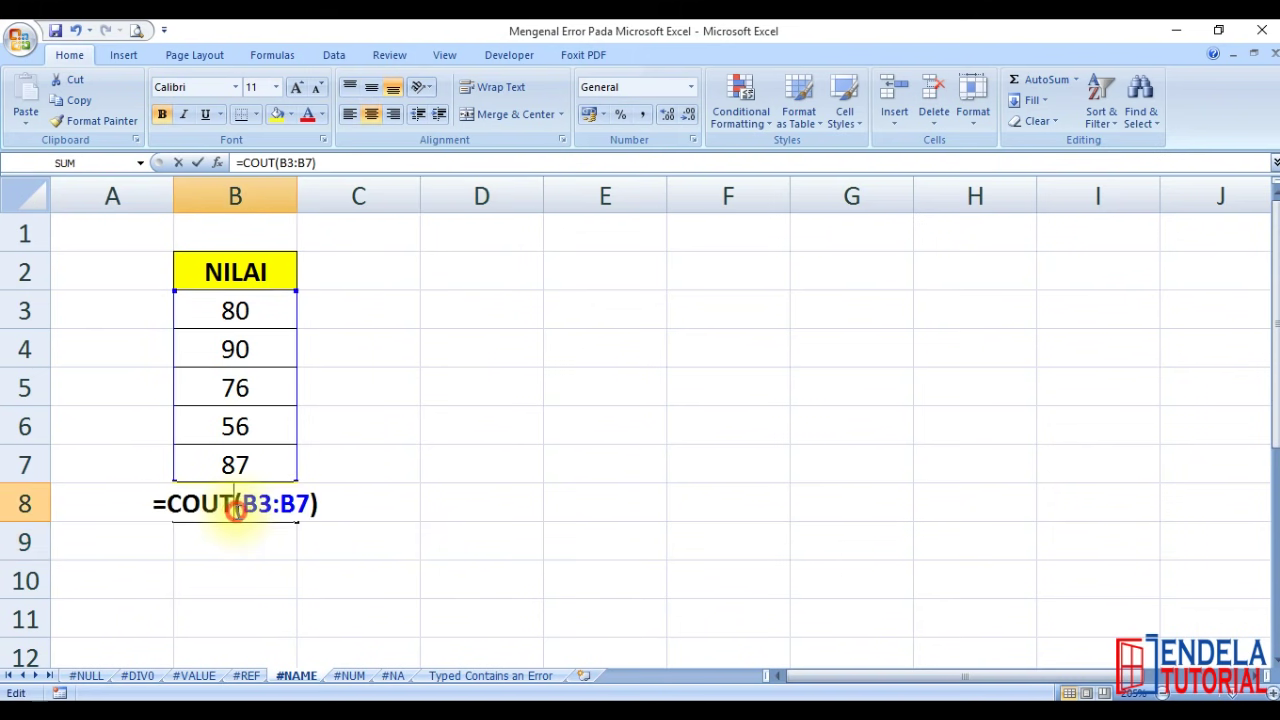
{"action": "key", "text": "Left"}
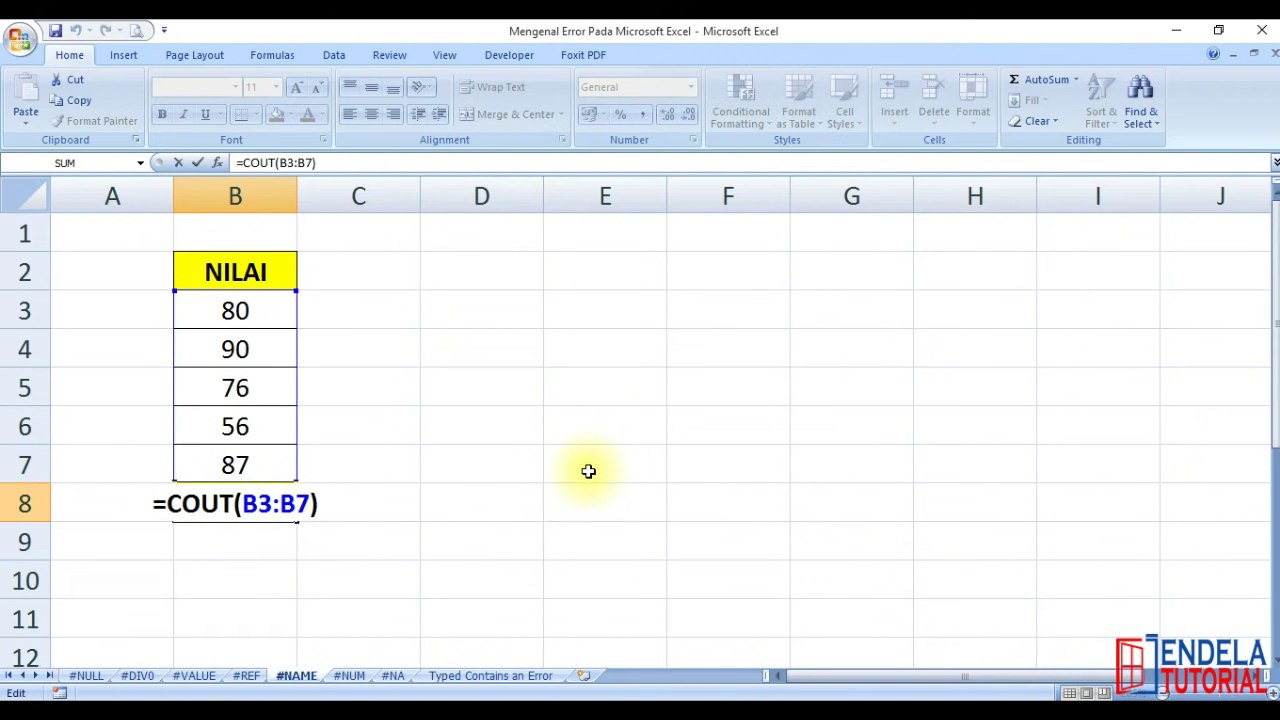
{"action": "type", "text": "n"}
{"action": "key", "text": "BackSpace"}
{"action": "type", "text": "N"}
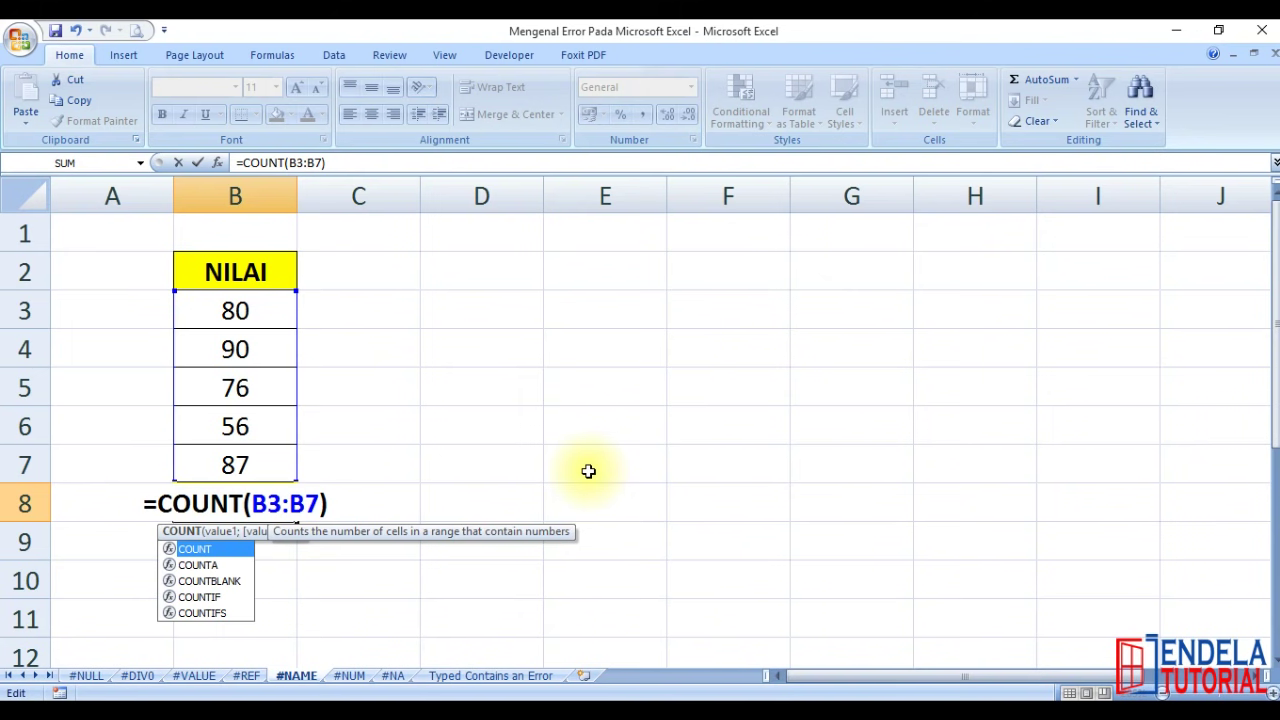
{"action": "key", "text": "Return"}
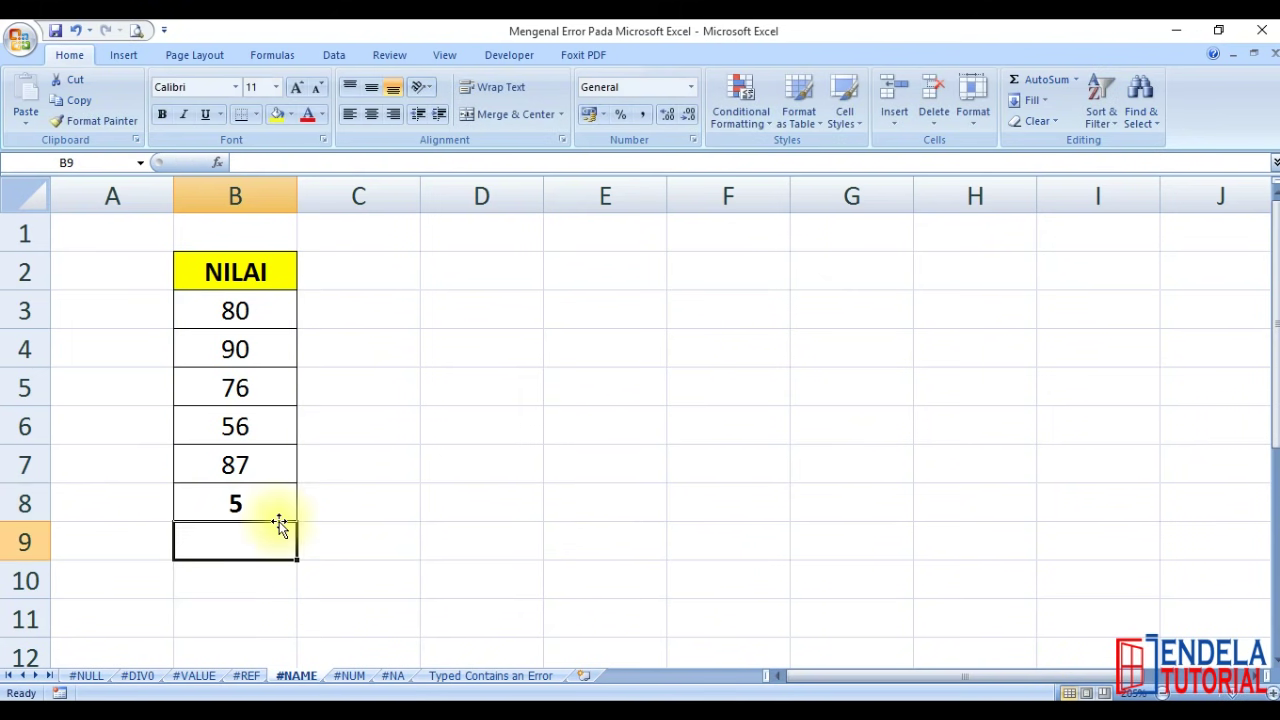
Verify that B8 counts the five NILAI scores from 80 downward, returning 5
{"action": "left_click", "coordinate": [277, 505]}
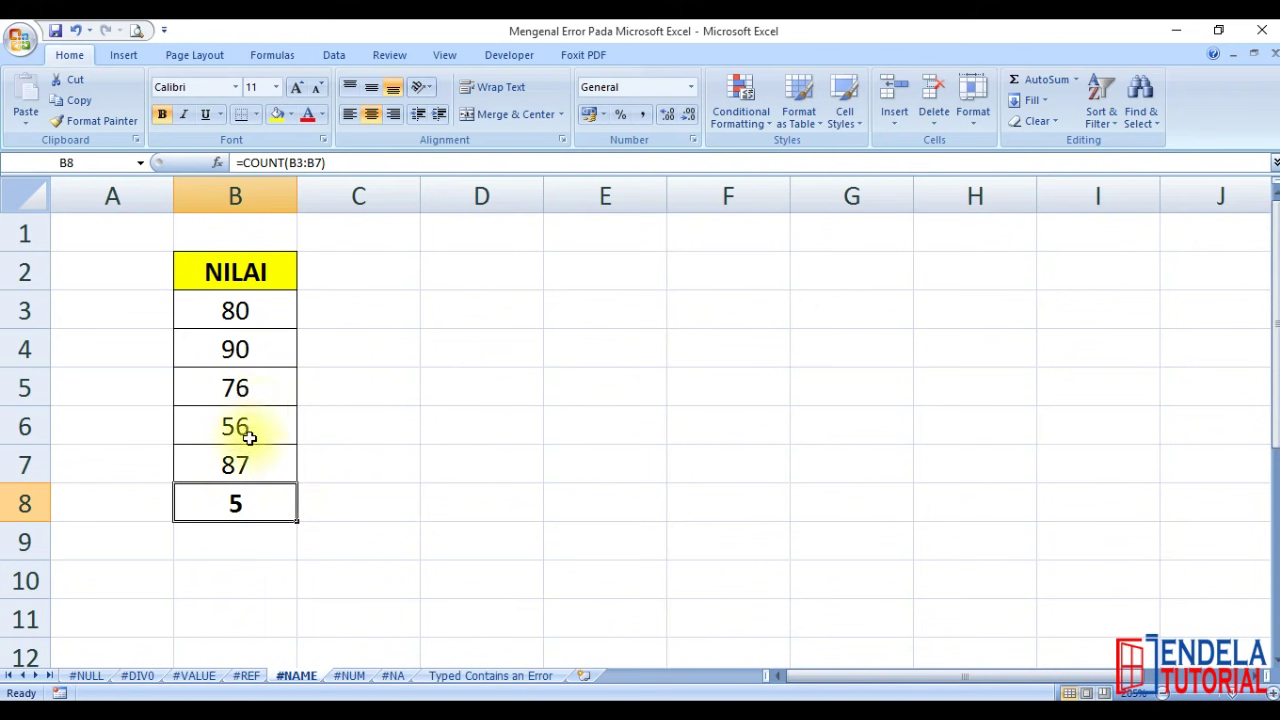
{"action": "left_click", "coordinate": [270, 312]}
{"action": "left_click", "coordinate": [263, 346]}
{"action": "left_click", "coordinate": [243, 383]}
{"action": "left_click", "coordinate": [241, 425]}
{"action": "left_click", "coordinate": [240, 454]}
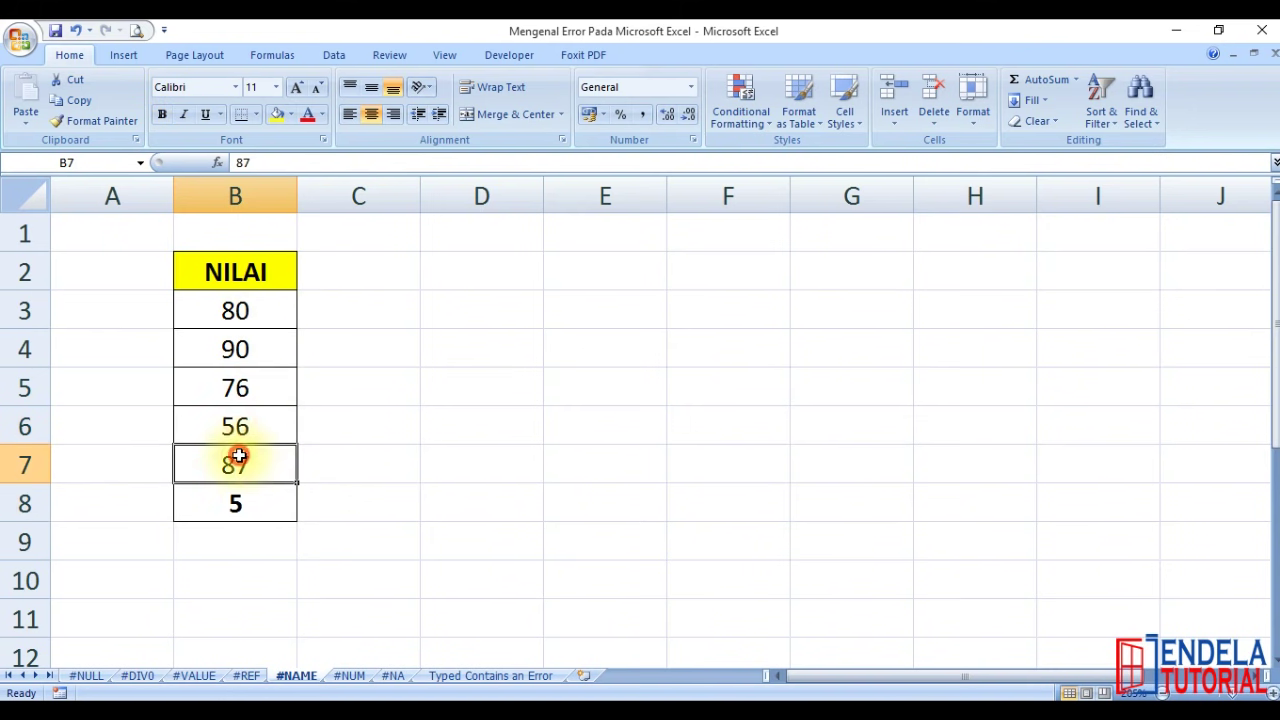
{"action": "left_click", "coordinate": [238, 497]}
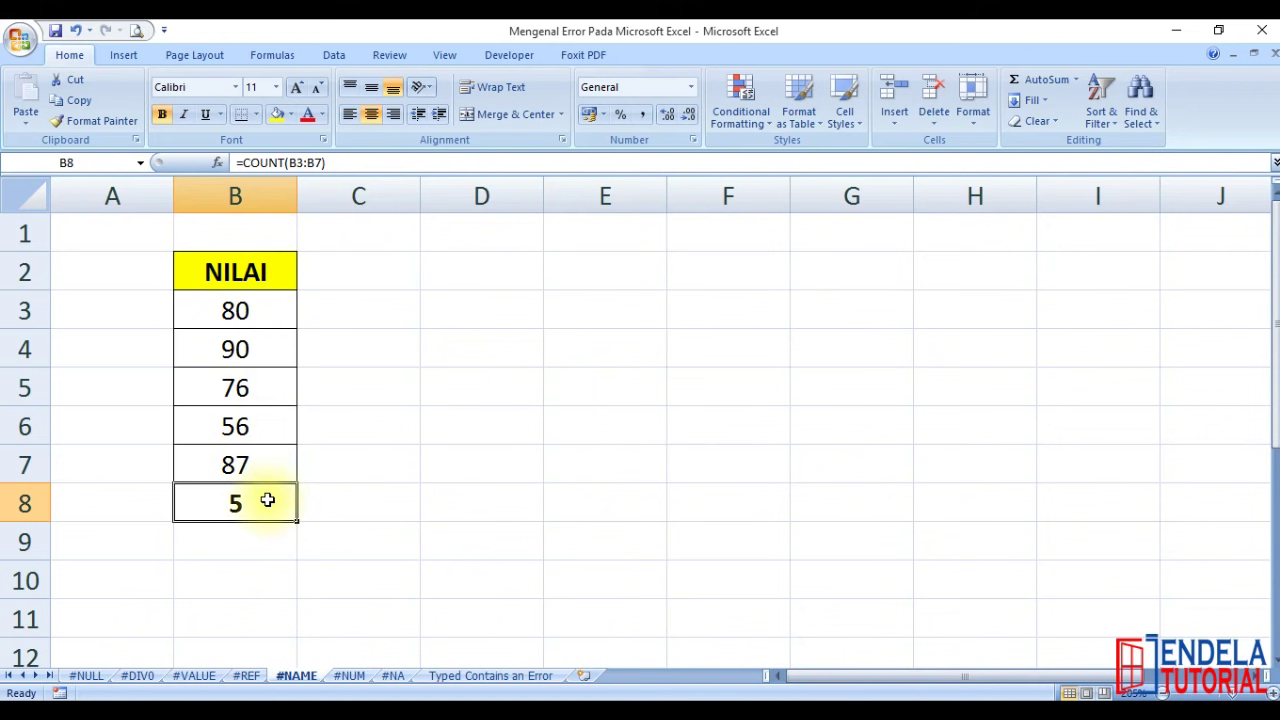
{"action": "double_click", "coordinate": [266, 500]}
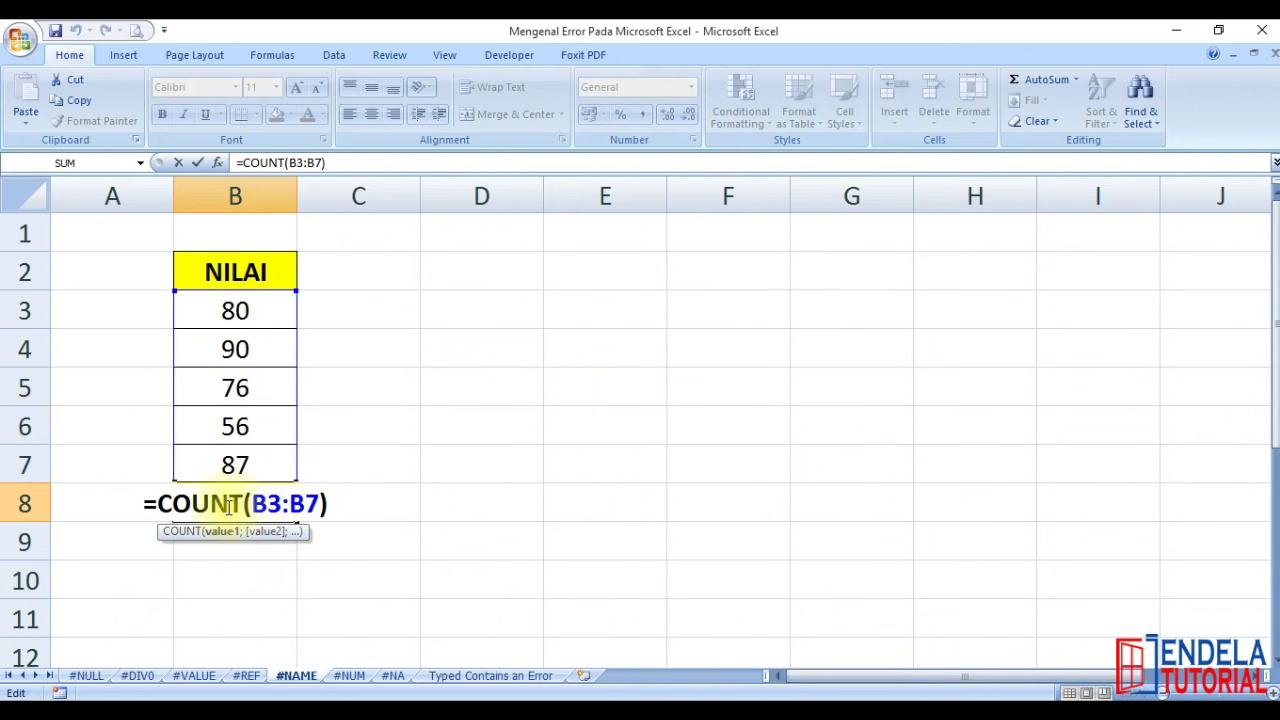
{"action": "key", "text": "Escape"}
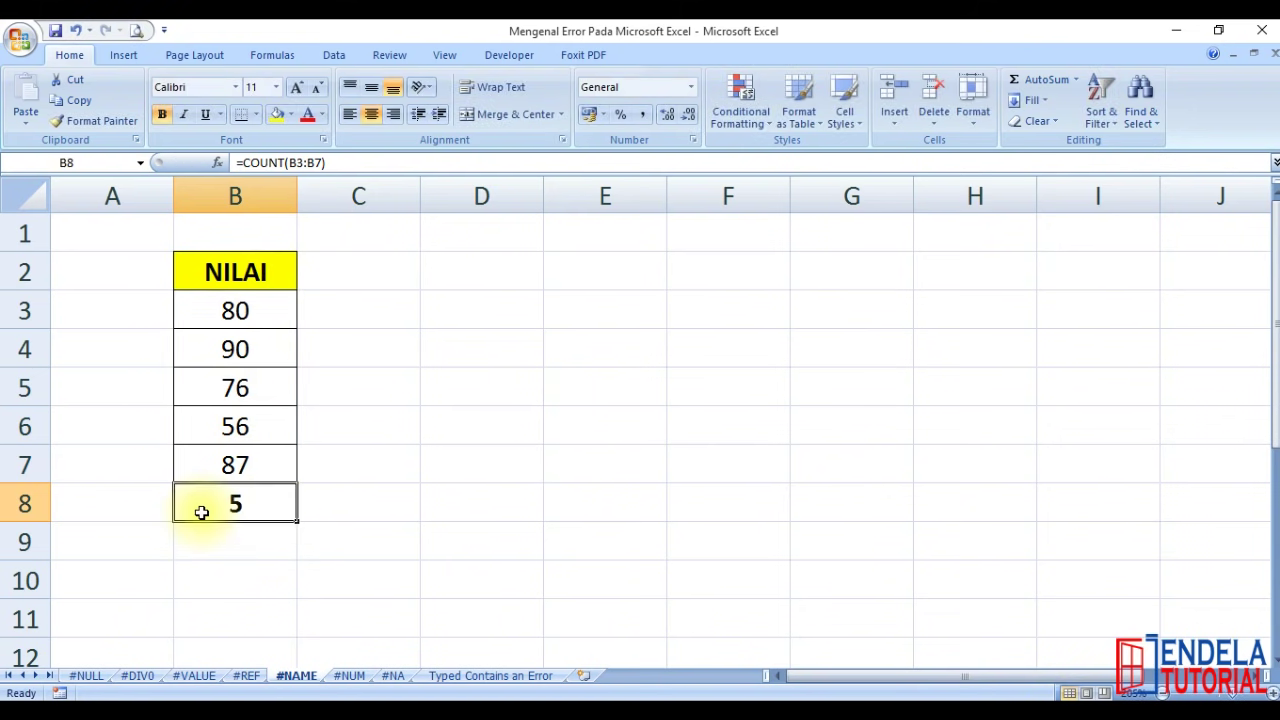
Enter the B8 total as a misspelled =SUUM(B3:B7) to produce the #NAME? error
{"action": "type", "text": "=SUM("}
{"action": "key", "text": "Up"}
{"action": "key", "text": "Up"}
{"action": "key", "text": "Up"}
{"action": "key", "text": "Up"}
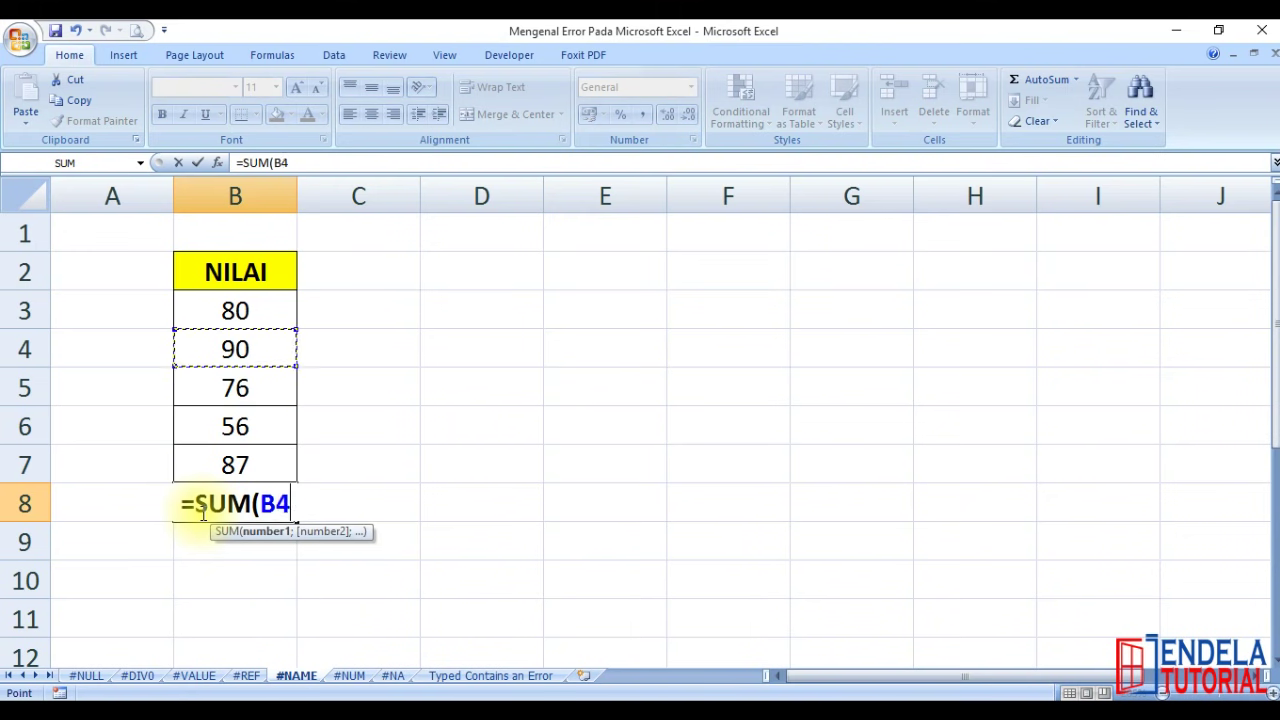
{"action": "key", "text": "shift+Up"}
{"action": "key", "text": "shift+Down"}
{"action": "key", "text": "shift+Down"}
{"action": "key", "text": "shift+Down"}
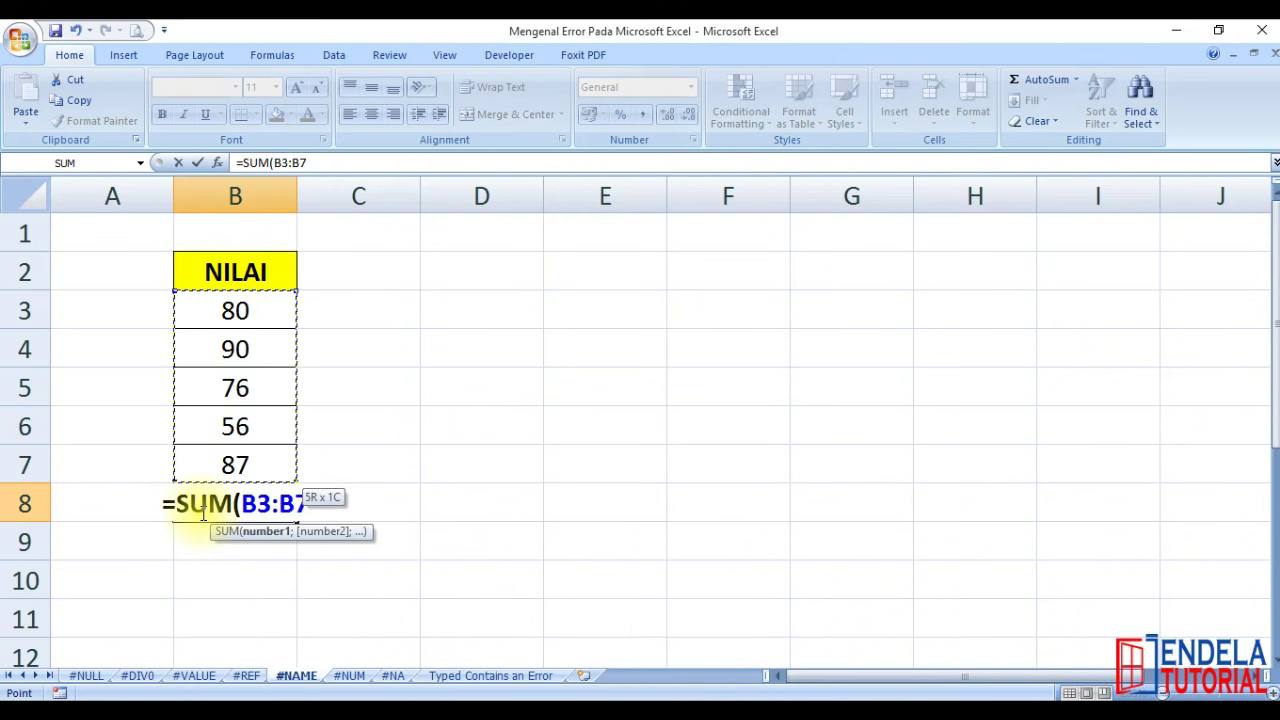
{"action": "type", "text": ")"}
{"action": "left_click", "coordinate": [205, 507]}
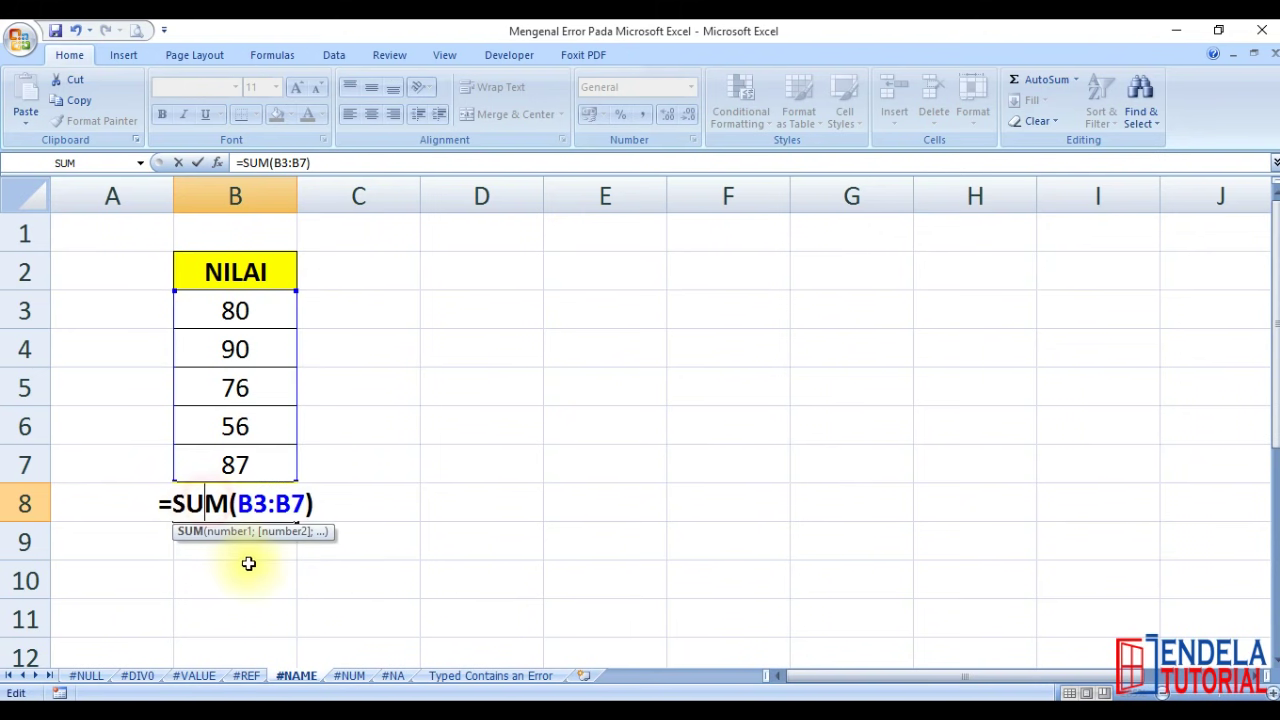
{"action": "type", "text": "U"}
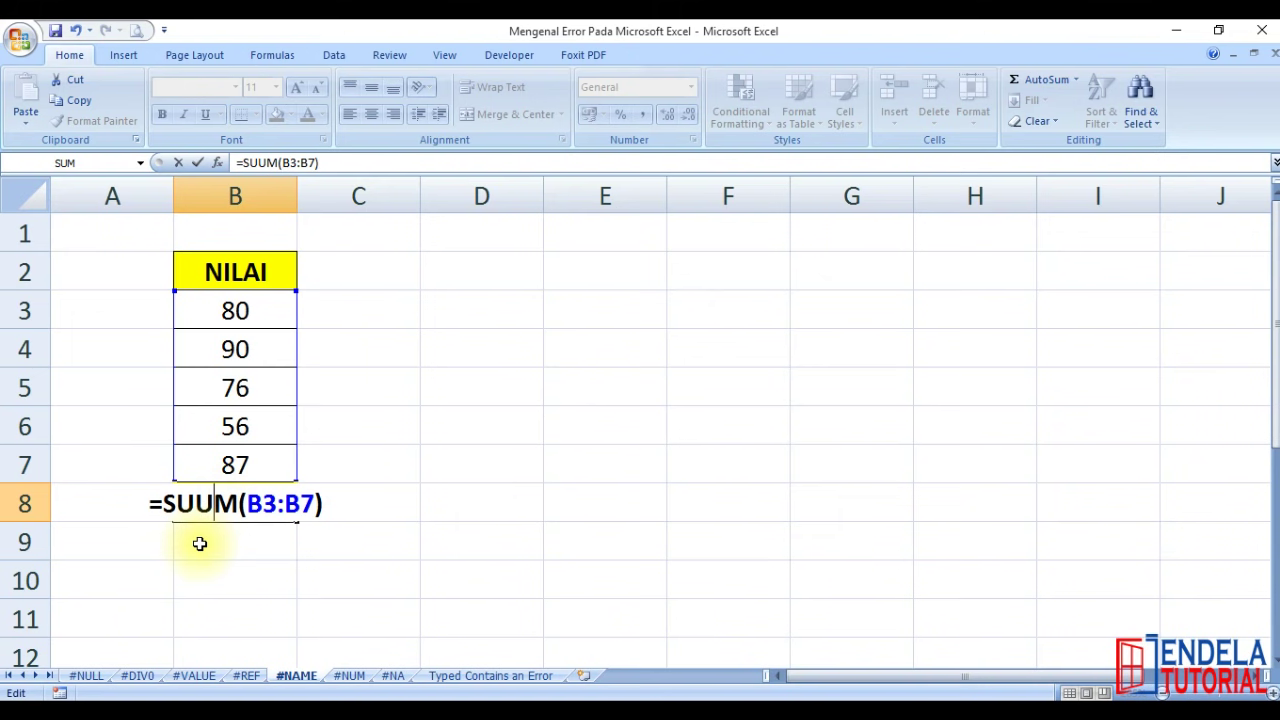
{"action": "key", "text": "Return"}
Remove the extra U so B8's =SUM(B3:B7) shows 389, then move to the #NUM sheet
{"action": "key", "text": "Up"}
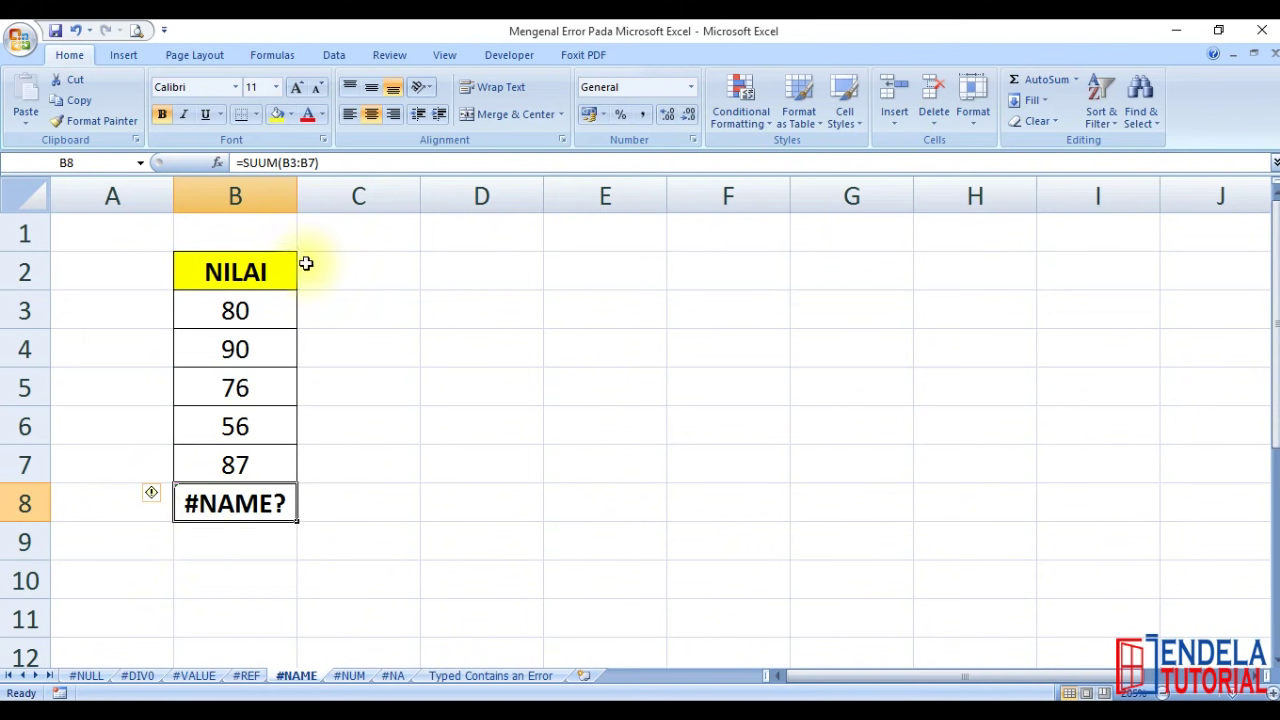
{"action": "left_click", "coordinate": [258, 162]}
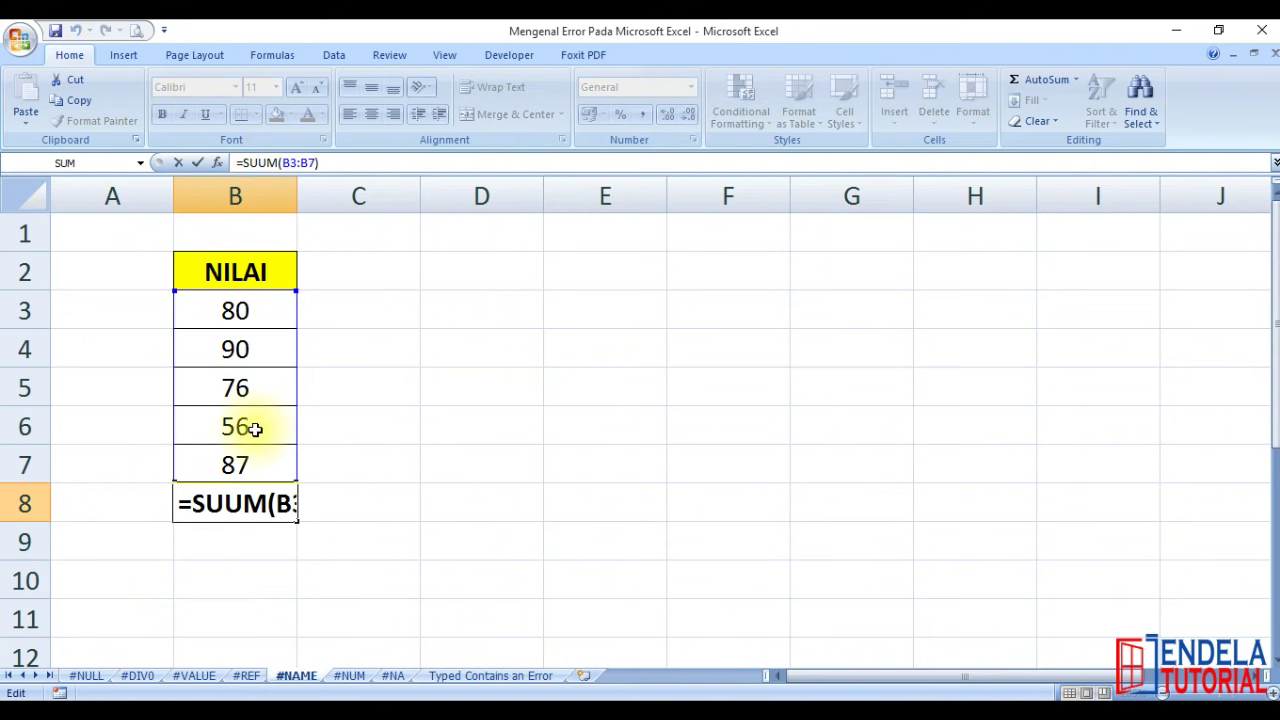
{"action": "key", "text": "BackSpace"}
{"action": "key", "text": "Return"}
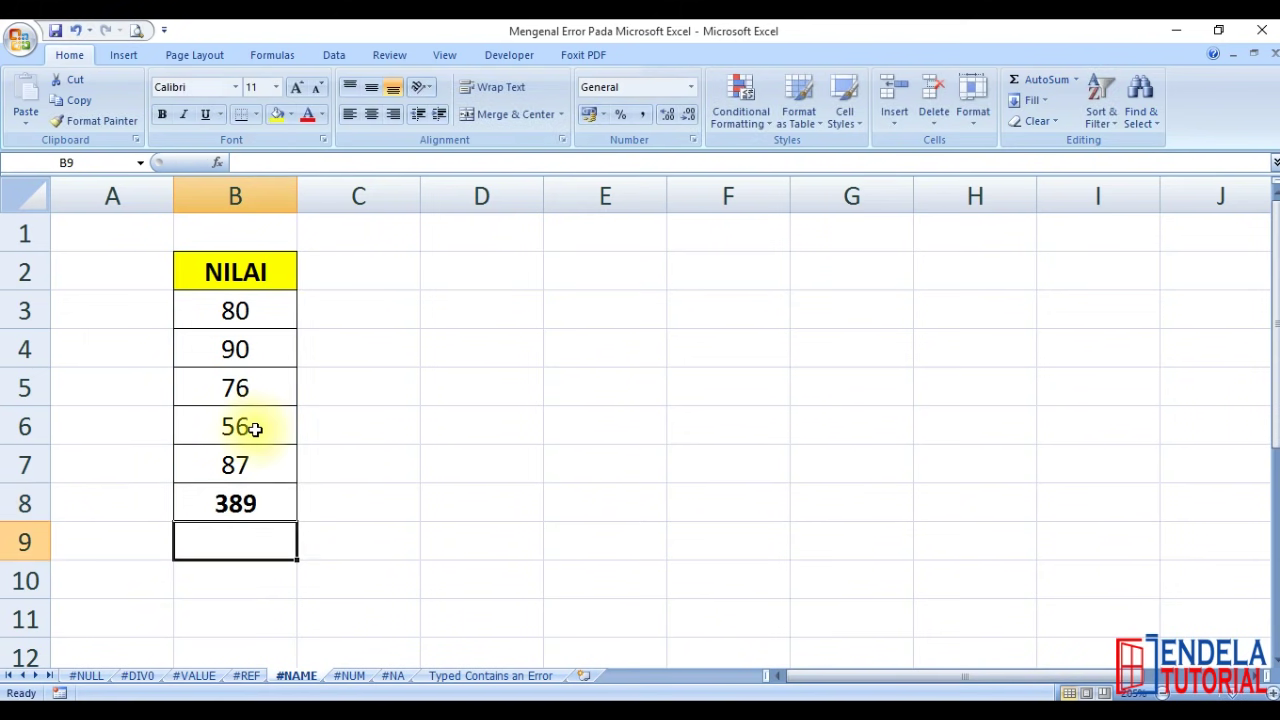
{"action": "left_click", "coordinate": [234, 502]}
{"action": "left_click", "coordinate": [408, 500]}
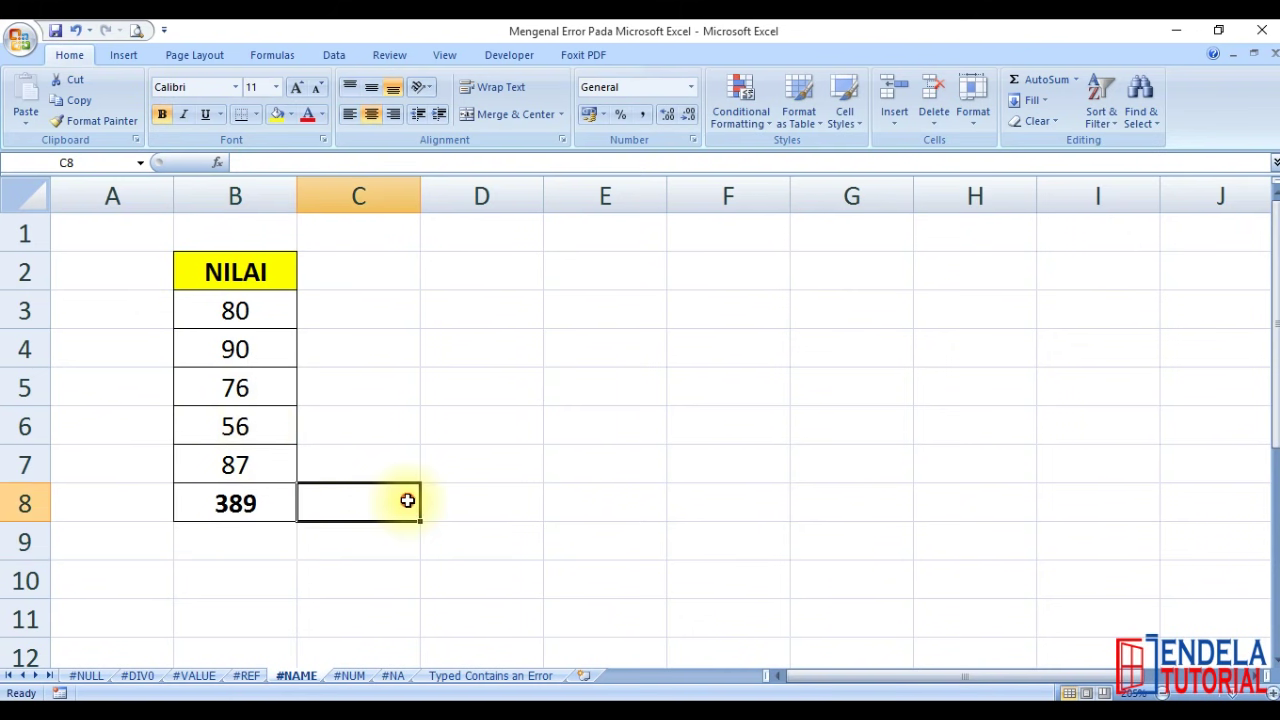
{"action": "left_click", "coordinate": [74, 222]}
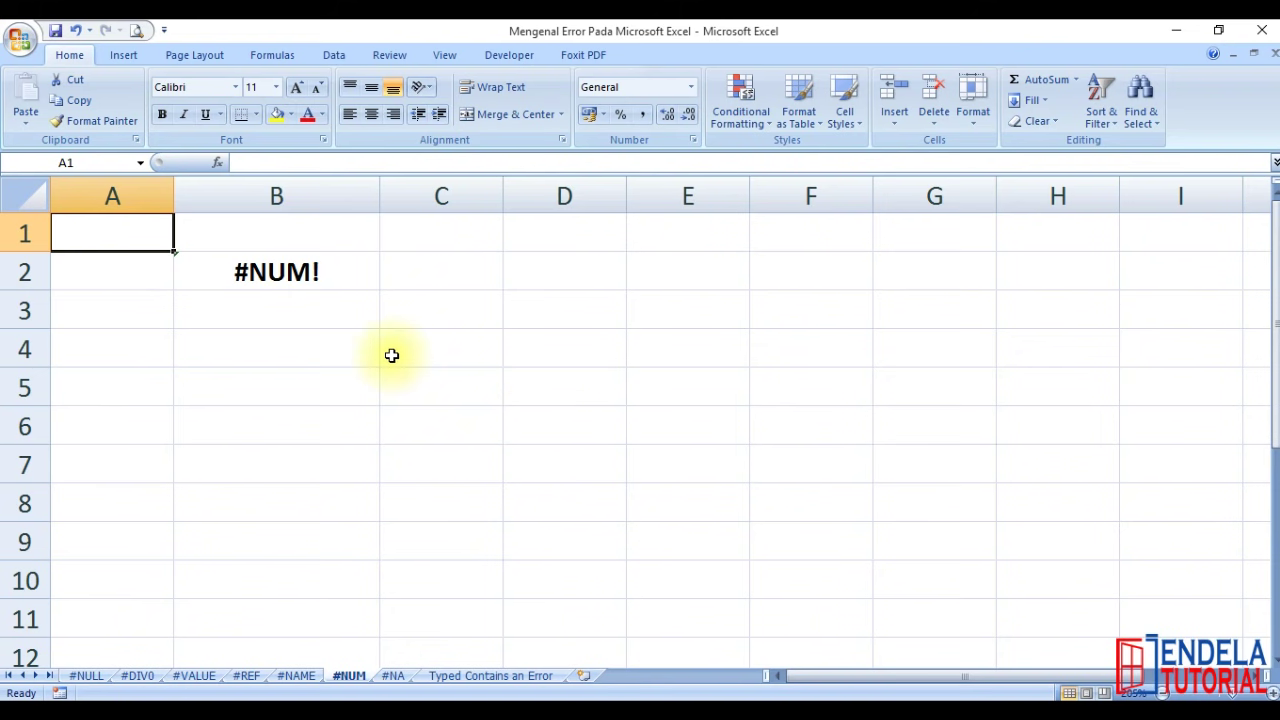
Select B2 on the #NUM sheet to view its =10^1000 formula
{"action": "left_click", "coordinate": [226, 269]}
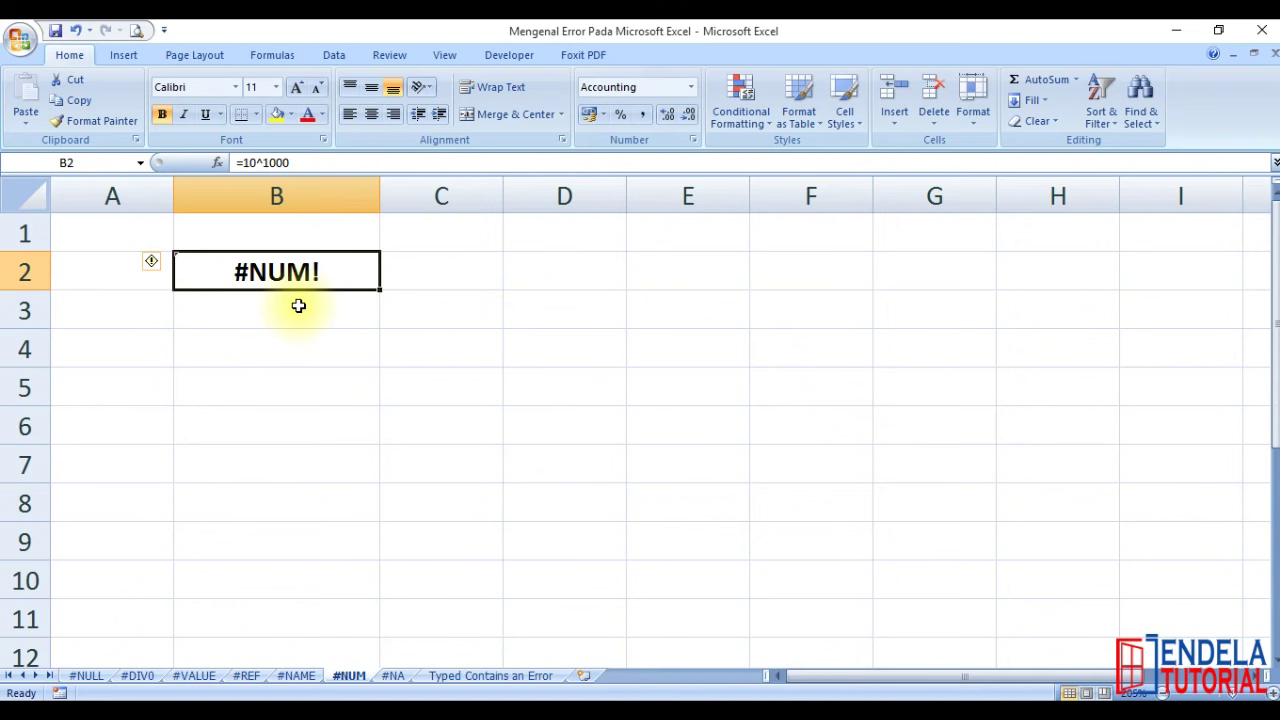
{"action": "left_click", "coordinate": [314, 162]}
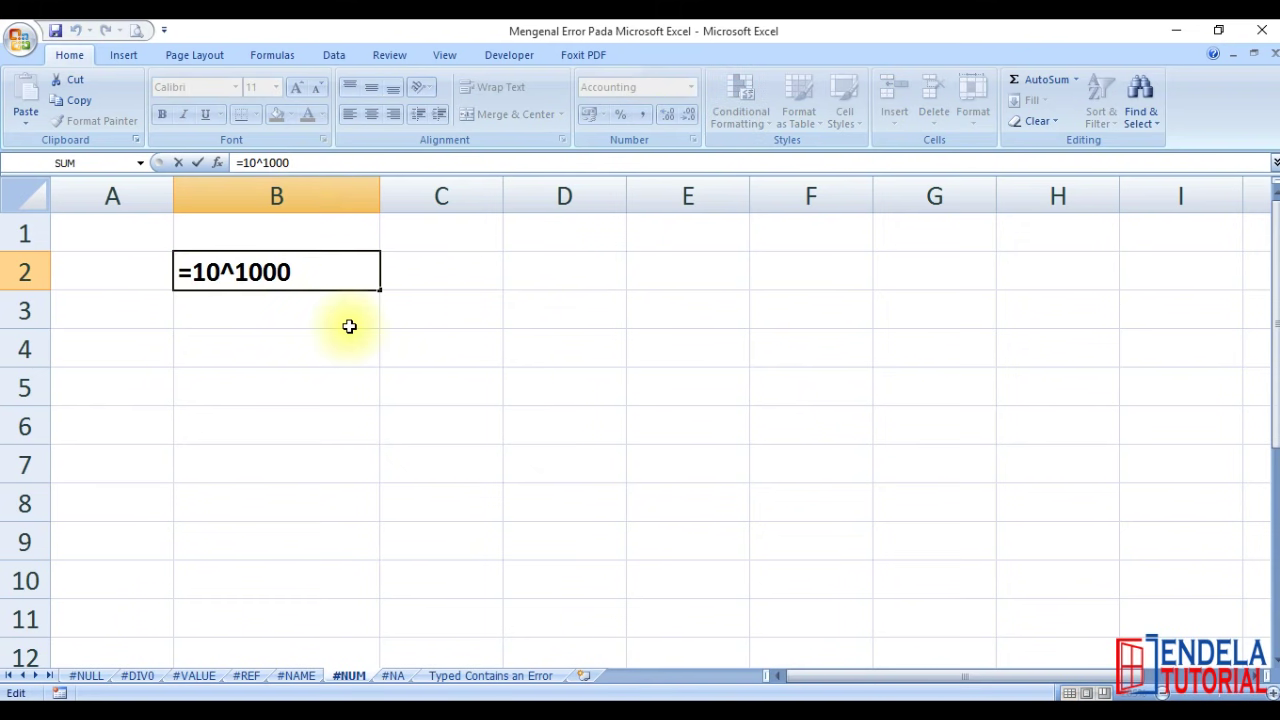
Shorten B2's exponent so the power of ten displays as a long number
{"action": "key", "text": "BackSpace"}
{"action": "key", "text": "BackSpace"}
{"action": "key", "text": "Return"}
{"action": "key", "text": "Up"}
{"action": "key", "text": "Up"}
{"action": "key", "text": "Down"}
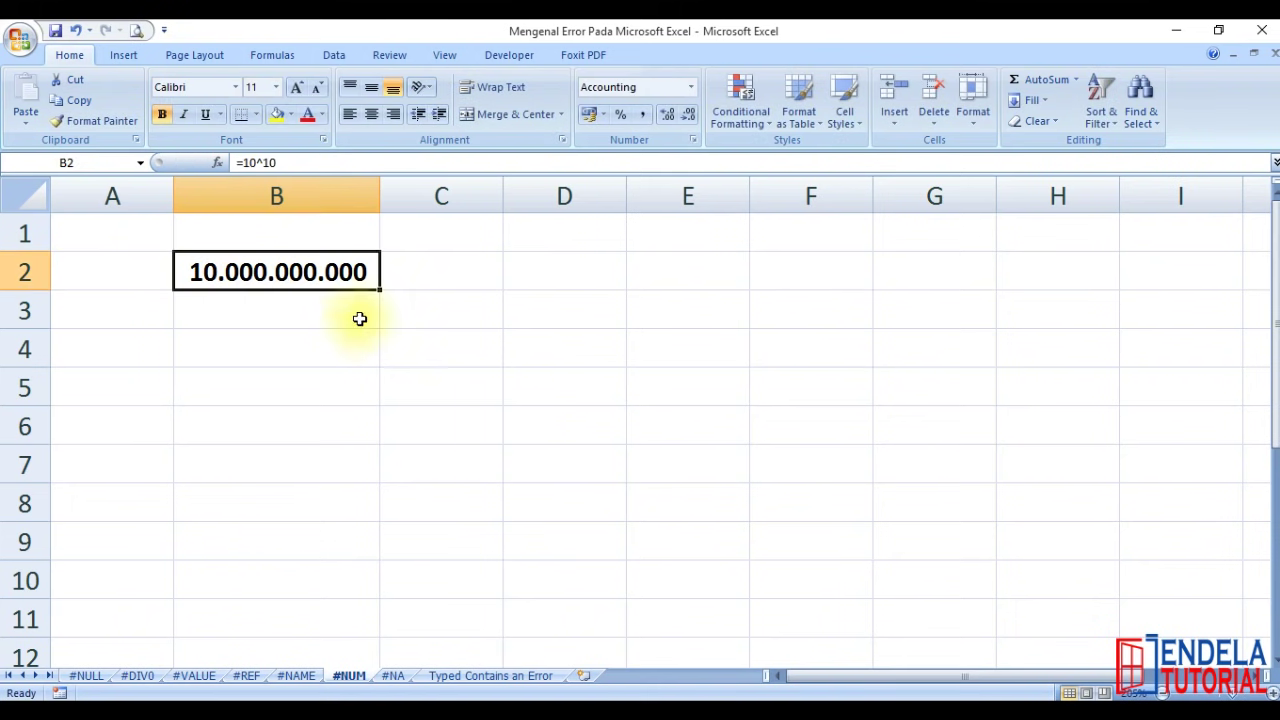
{"action": "left_click", "coordinate": [276, 162]}
{"action": "type", "text": "0"}
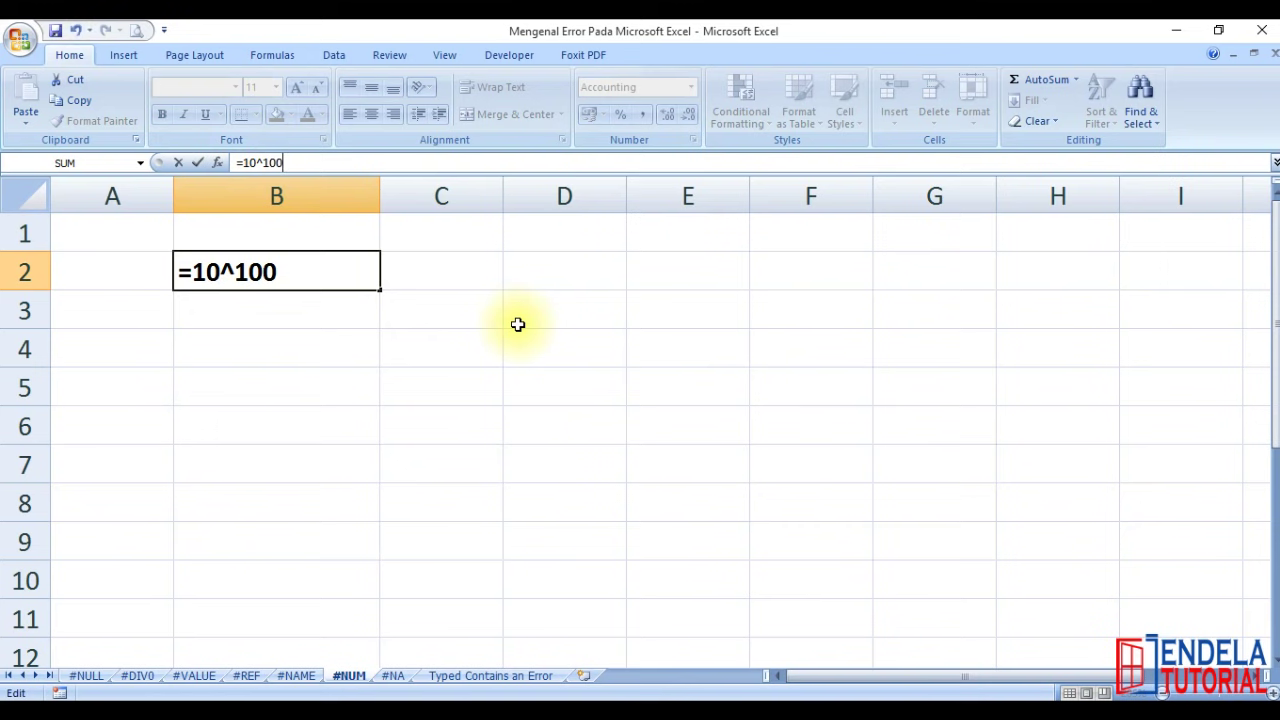
{"action": "key", "text": "Return"}
Restore B2 to =10^1000 so it shows #NUM!
{"action": "key", "text": "Up"}
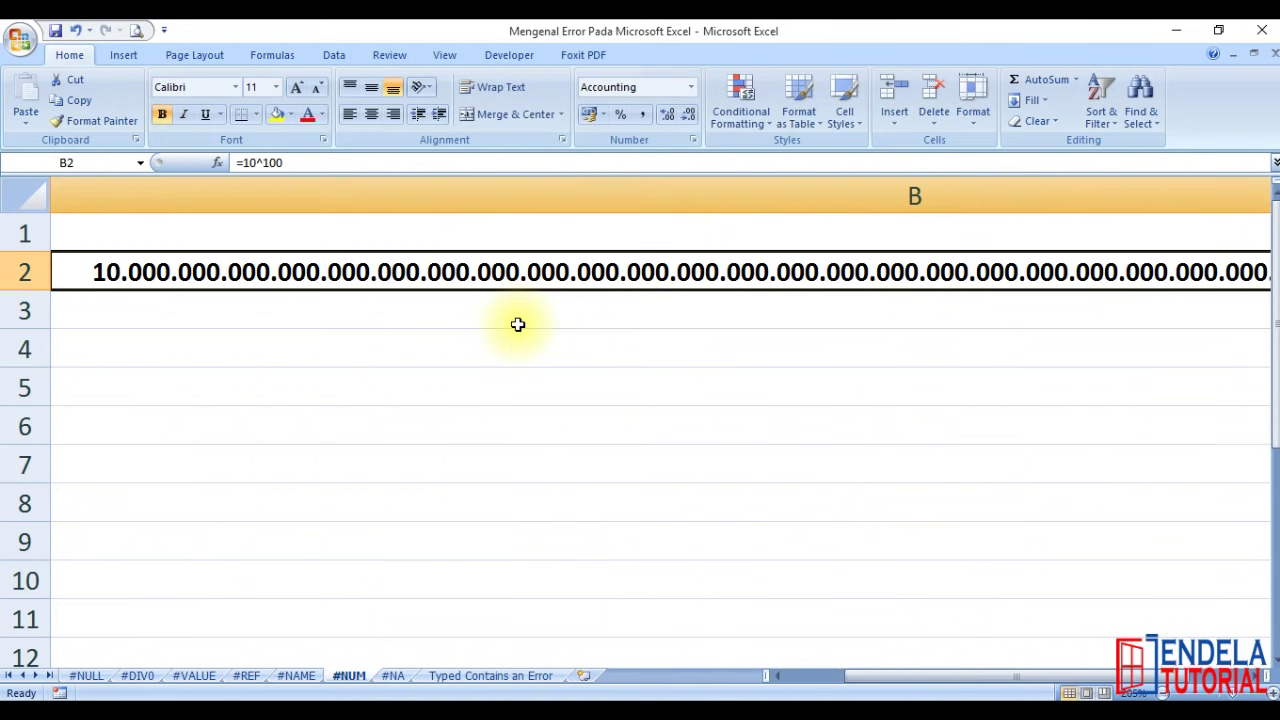
{"action": "left_click", "coordinate": [371, 164]}
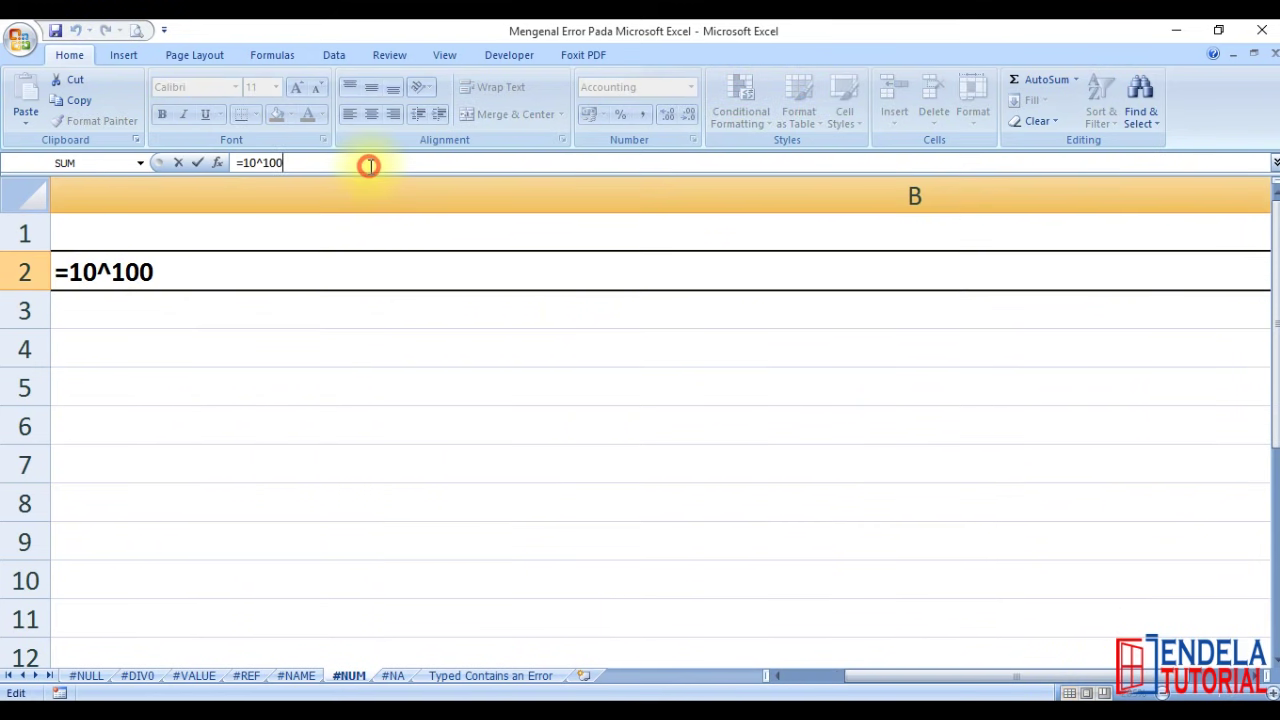
{"action": "type", "text": "0"}
{"action": "key", "text": "Return"}
{"action": "key", "text": "Left"}
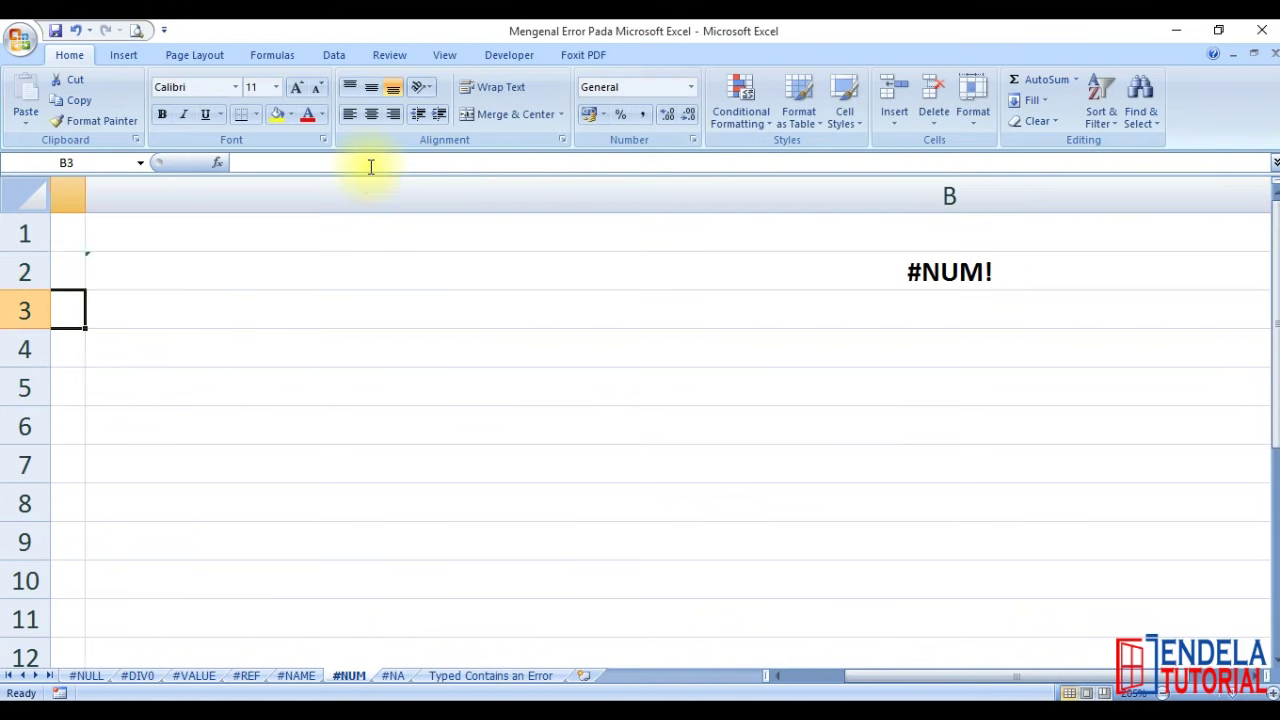
{"action": "key", "text": "Up"}
{"action": "key", "text": "Right"}
AutoFit column B's width to the #NUM! result with Alt+O, C, A
{"action": "key", "text": "alt+o"}
{"action": "key", "text": "c"}
{"action": "key", "text": "a"}
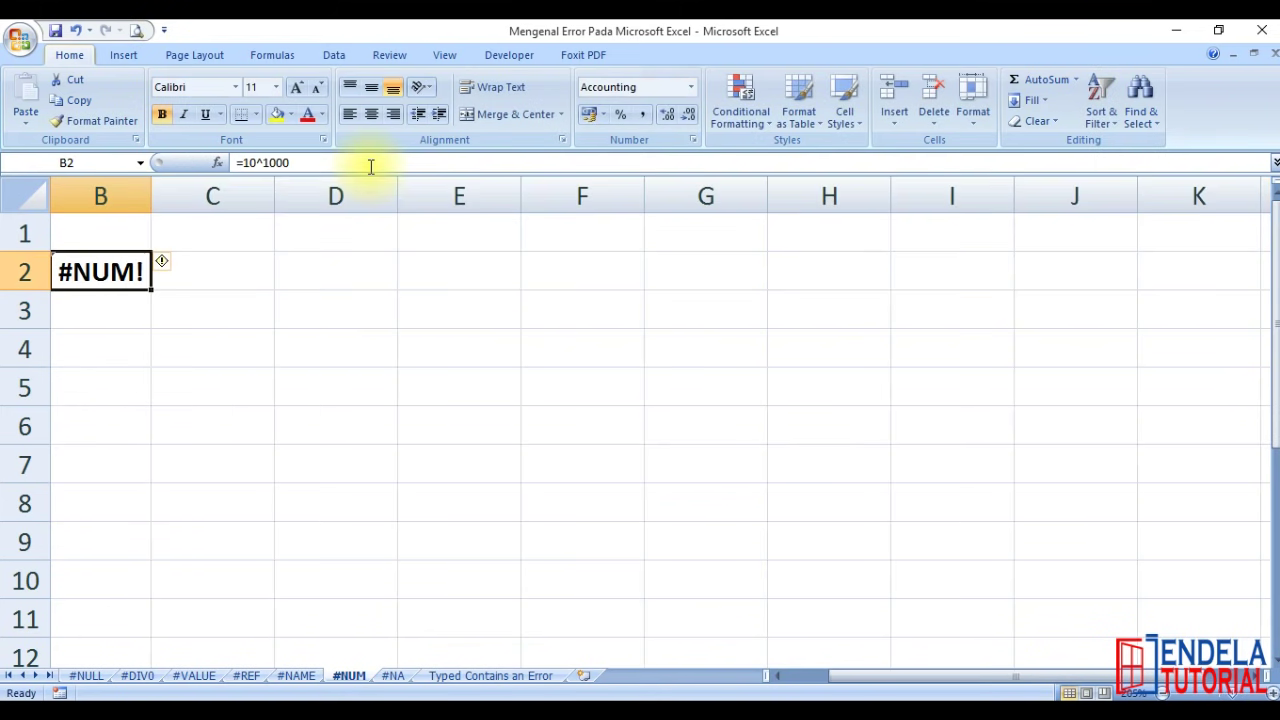
{"action": "key", "text": "Left"}
{"action": "key", "text": "Right"}
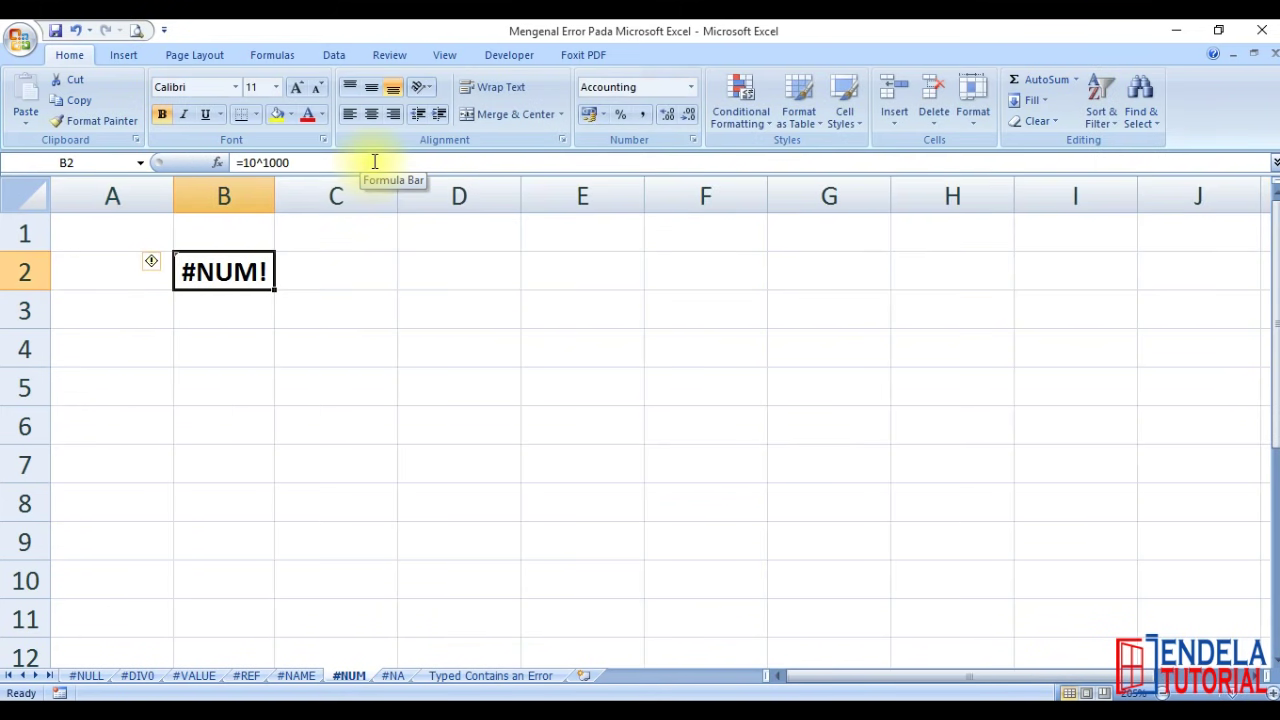
Change B2 to =10^10 for 10.000.000.000, then back to =10^1000 for #NUM!
{"action": "left_click", "coordinate": [372, 163]}
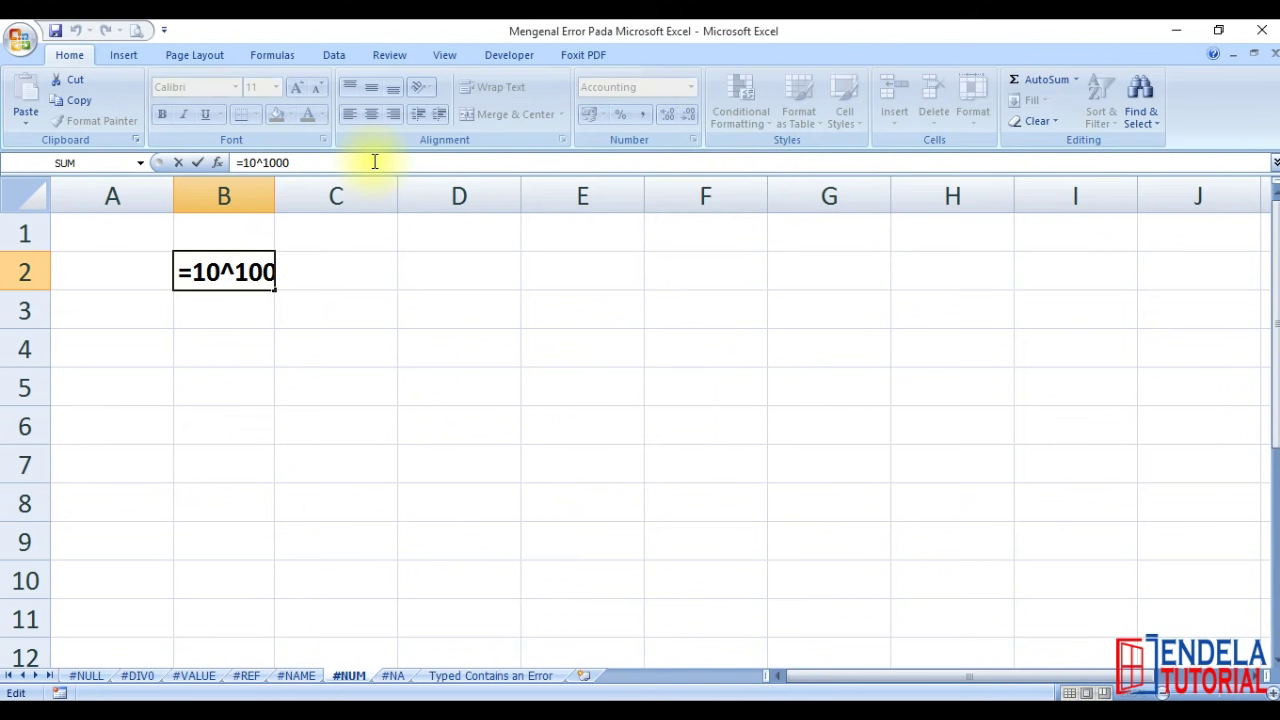
{"action": "key", "text": "BackSpace"}
{"action": "key", "text": "BackSpace"}
{"action": "key", "text": "Return"}
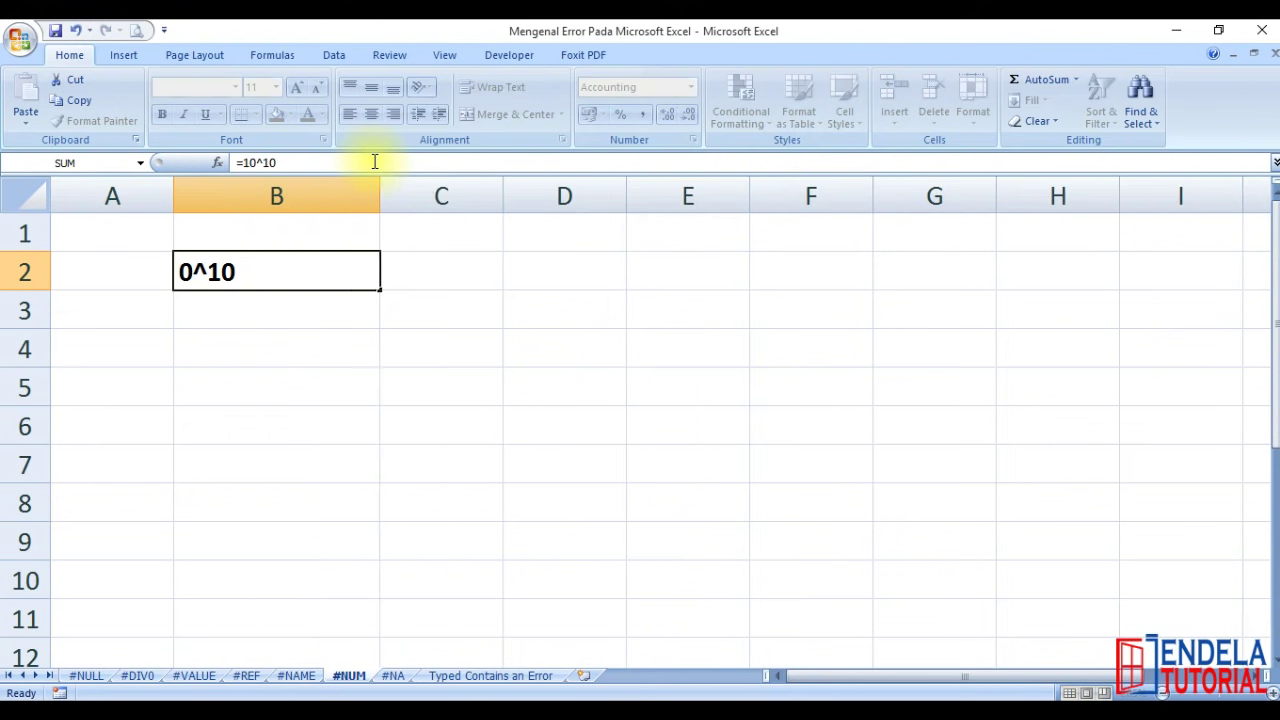
{"action": "key", "text": "Up"}
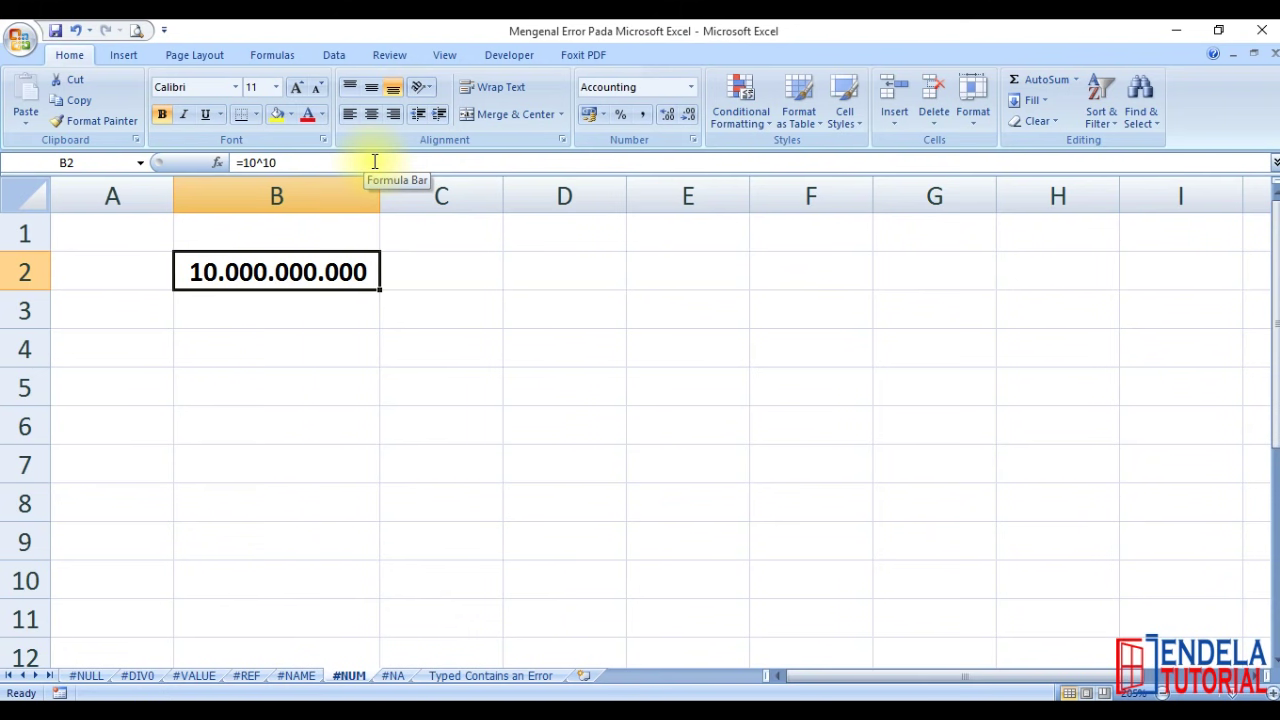
{"action": "left_click", "coordinate": [373, 162]}
{"action": "type", "text": "00"}
{"action": "key", "text": "Return"}
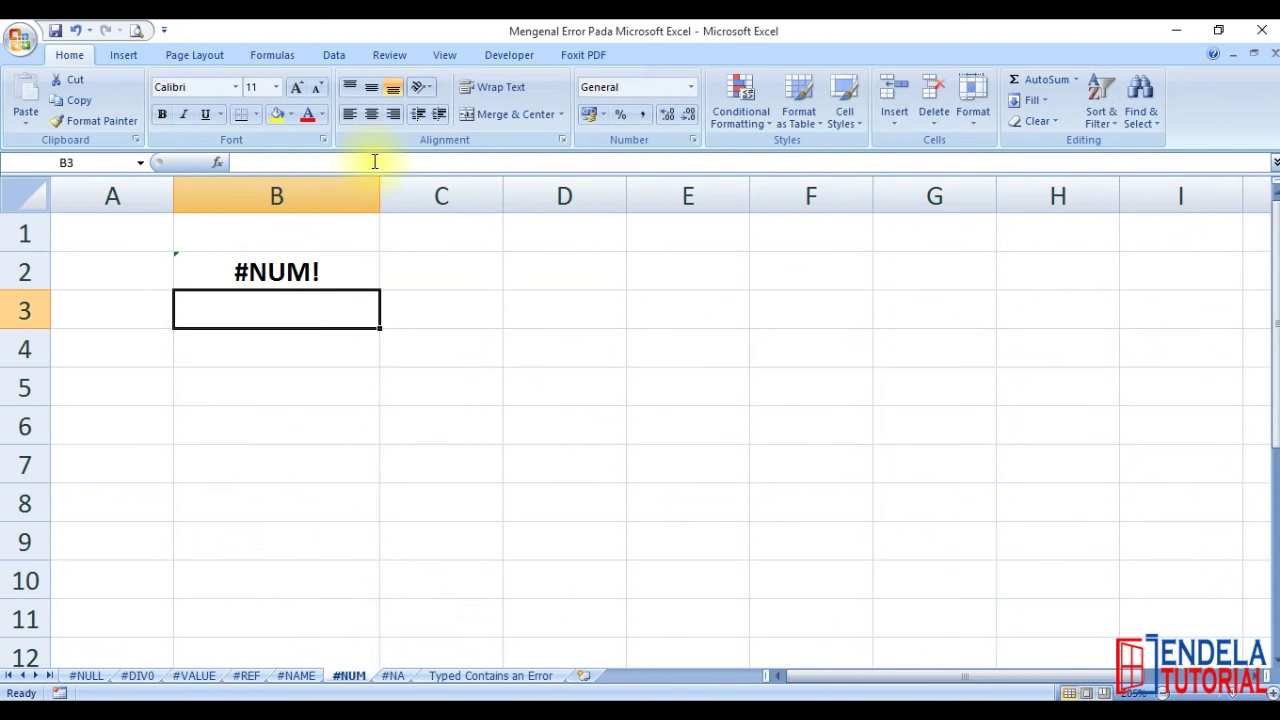
{"action": "key", "text": "Up"}
{"action": "key", "text": "ctrl+Home"}
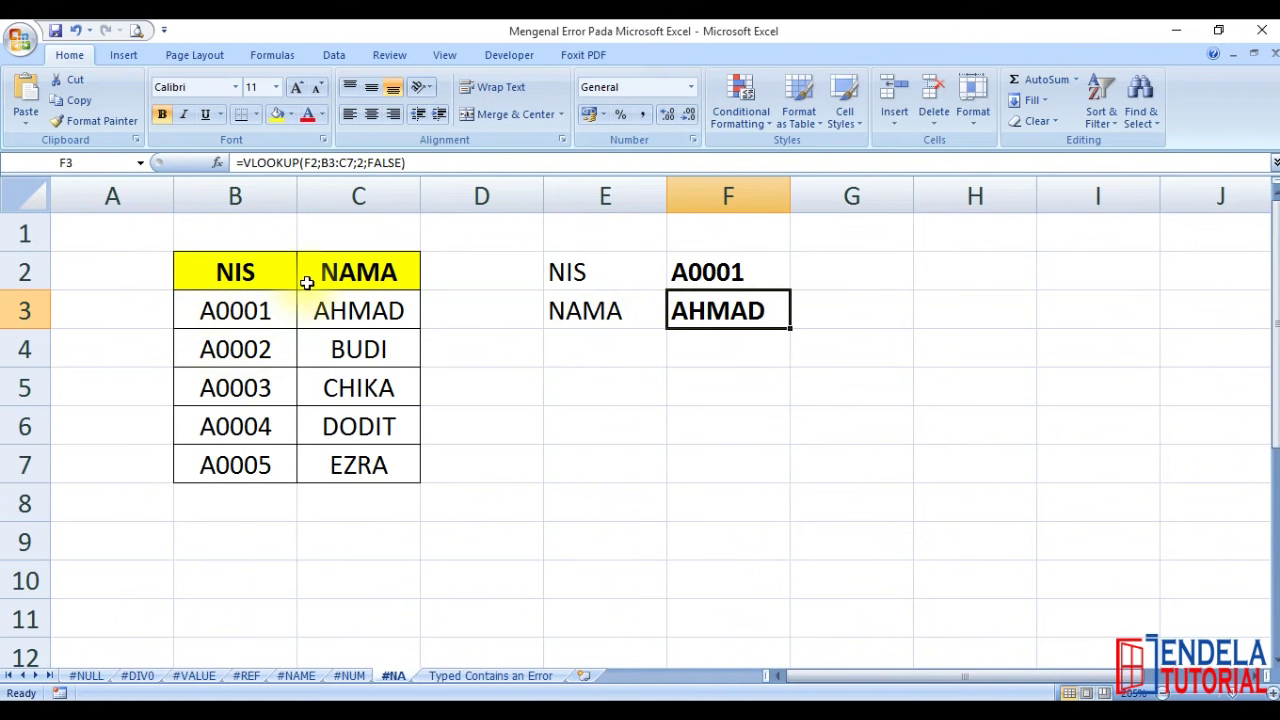
Inspect F3's VLOOKUP formula and the NIS lookup value A0001 in F2
{"action": "left_click", "coordinate": [731, 362]}
{"action": "left_click", "coordinate": [730, 318]}
{"action": "left_click", "coordinate": [745, 270]}
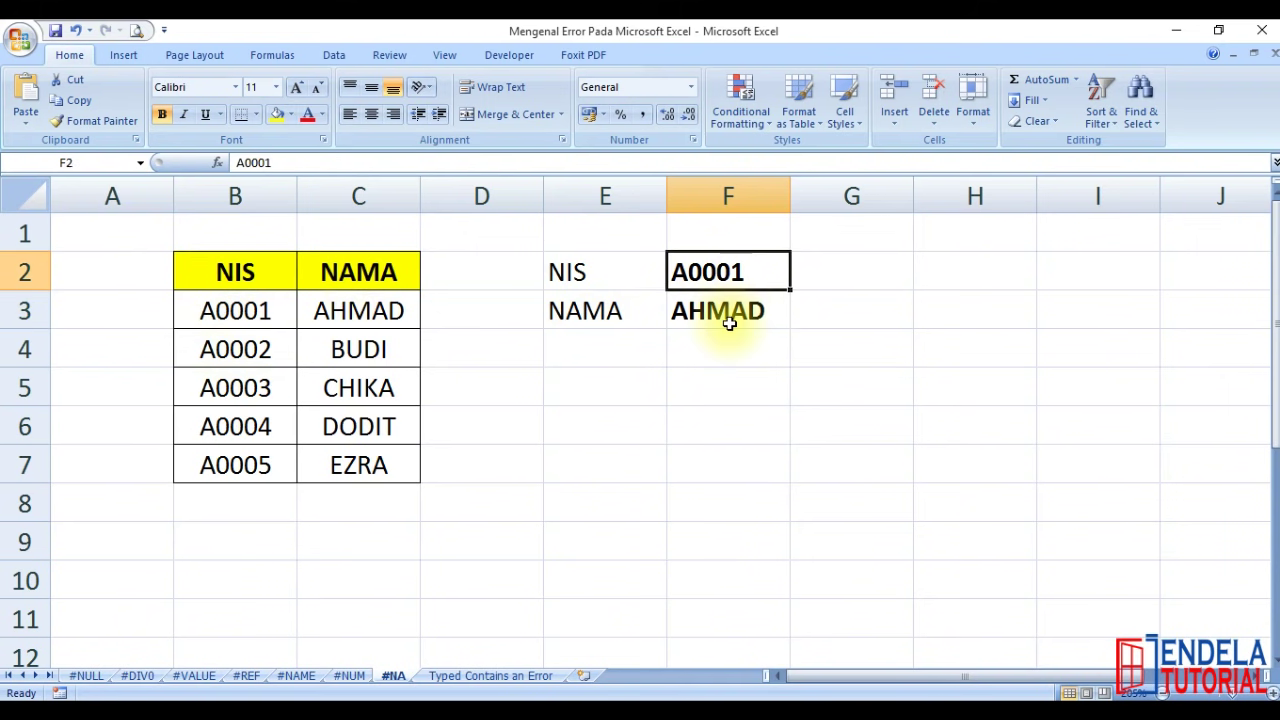
{"action": "left_click", "coordinate": [731, 318]}
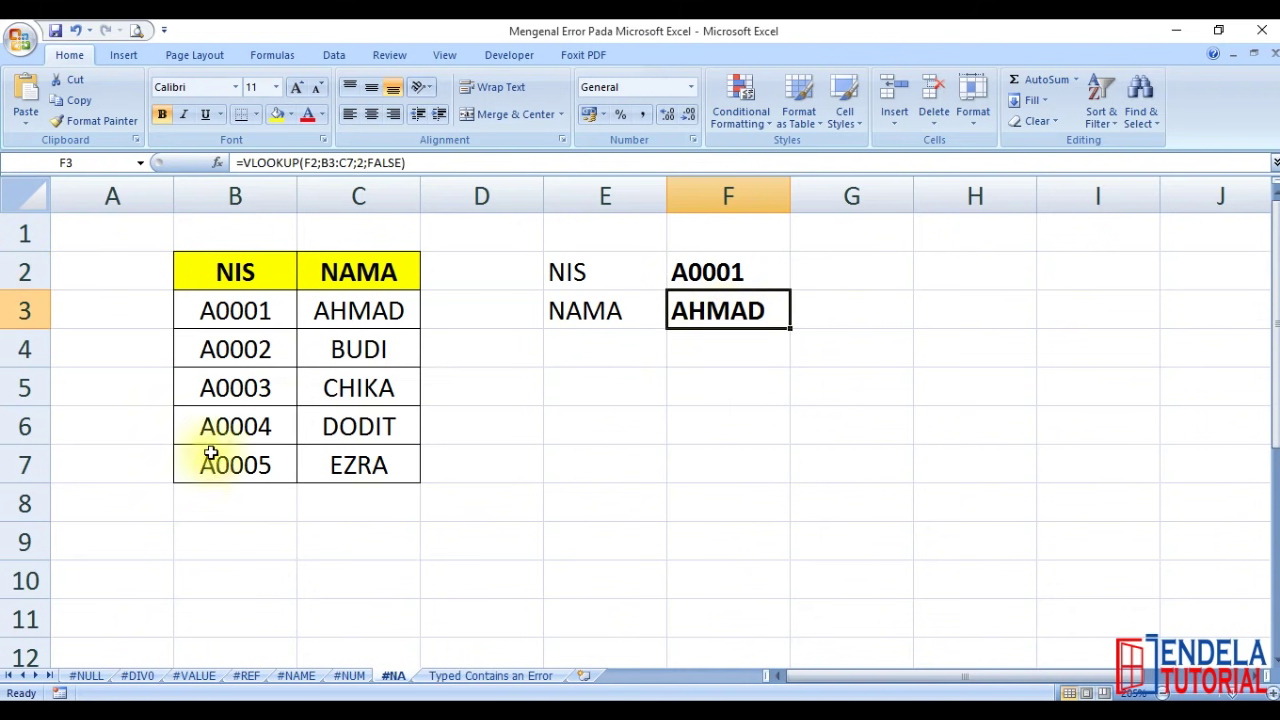
{"action": "left_click", "coordinate": [676, 279]}
Change the NIS in F2 to A0006 so F3's VLOOKUP returns #N/A
{"action": "key", "text": "F2"}
{"action": "key", "text": "BackSpace"}
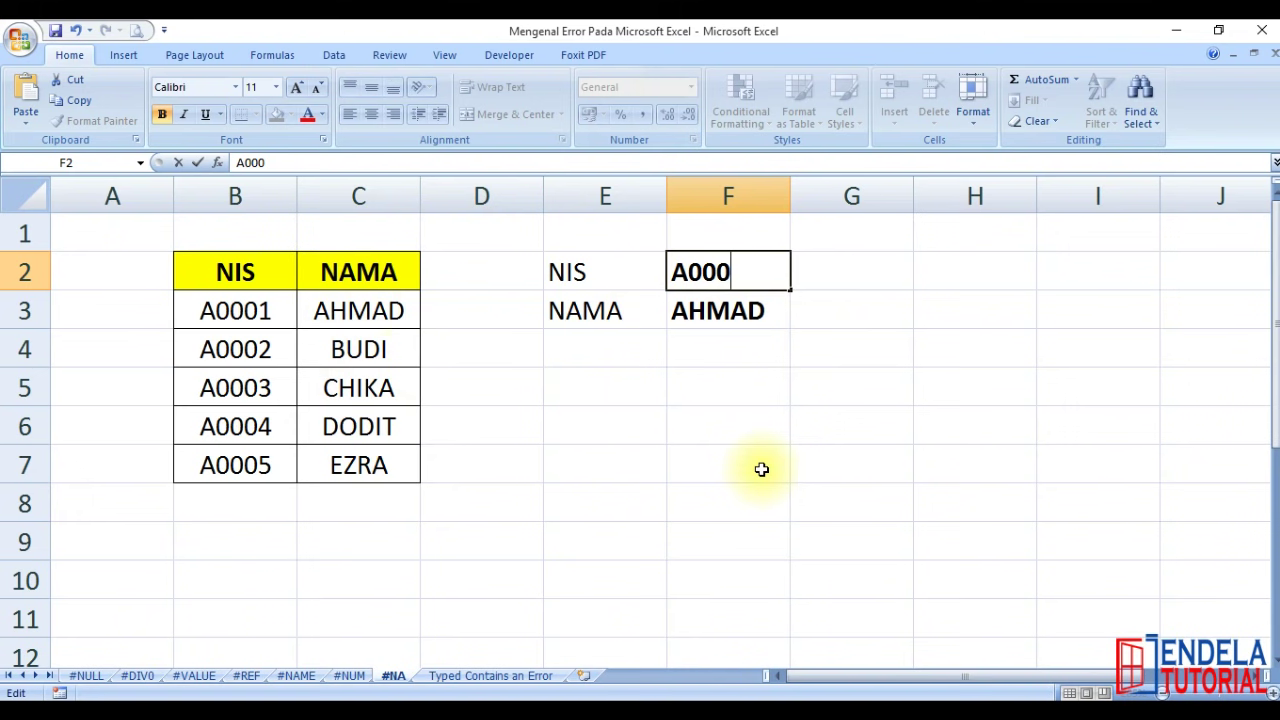
{"action": "type", "text": "6"}
{"action": "key", "text": "Return"}
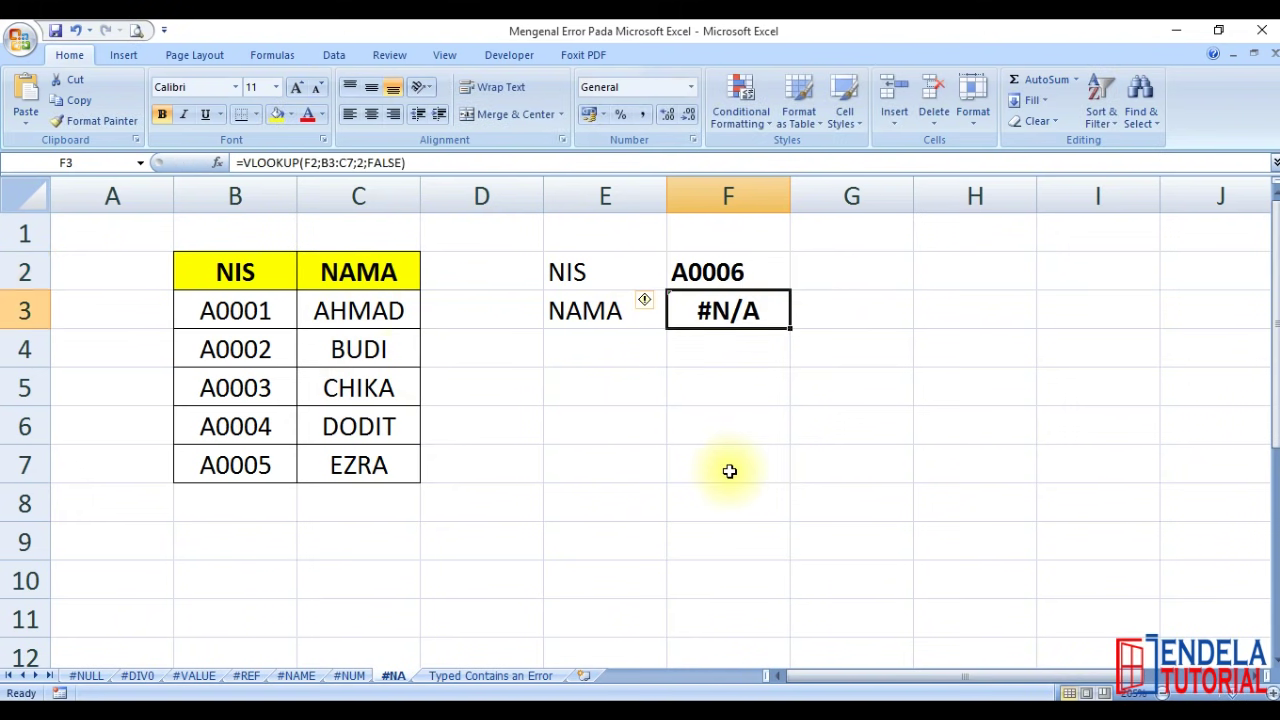
{"action": "left_click", "coordinate": [730, 468]}
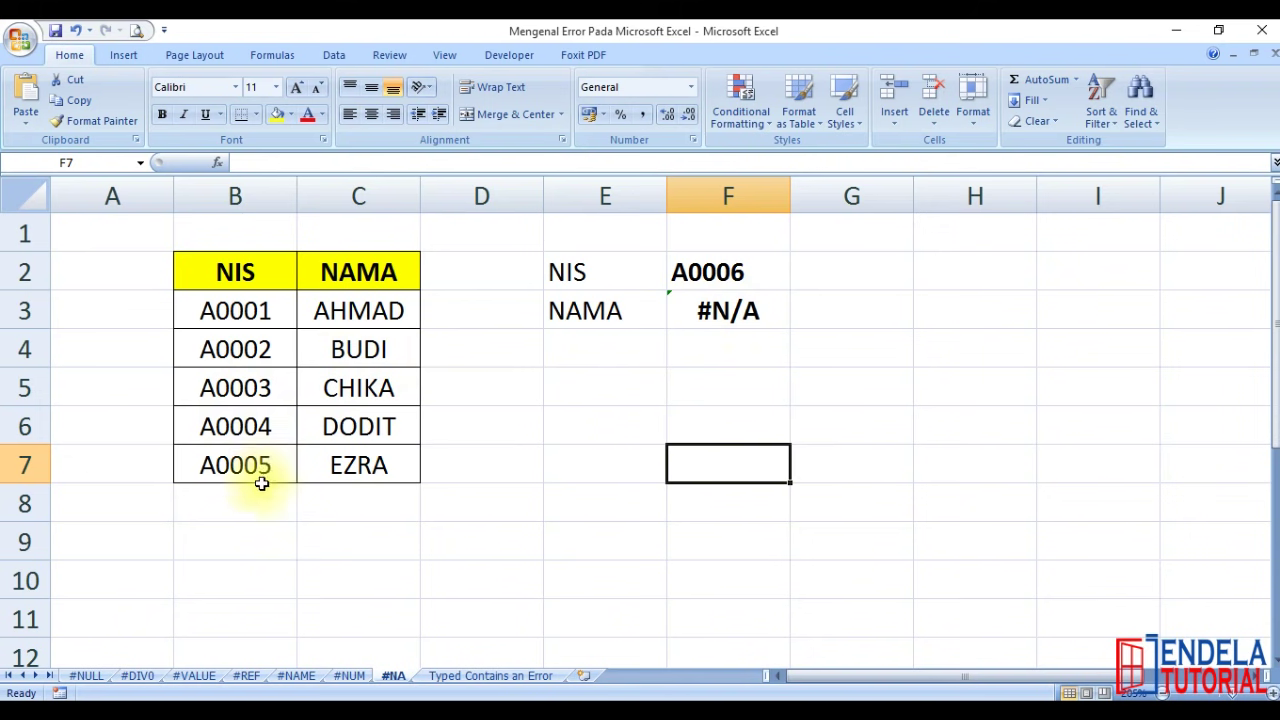
{"action": "left_click", "coordinate": [728, 272]}
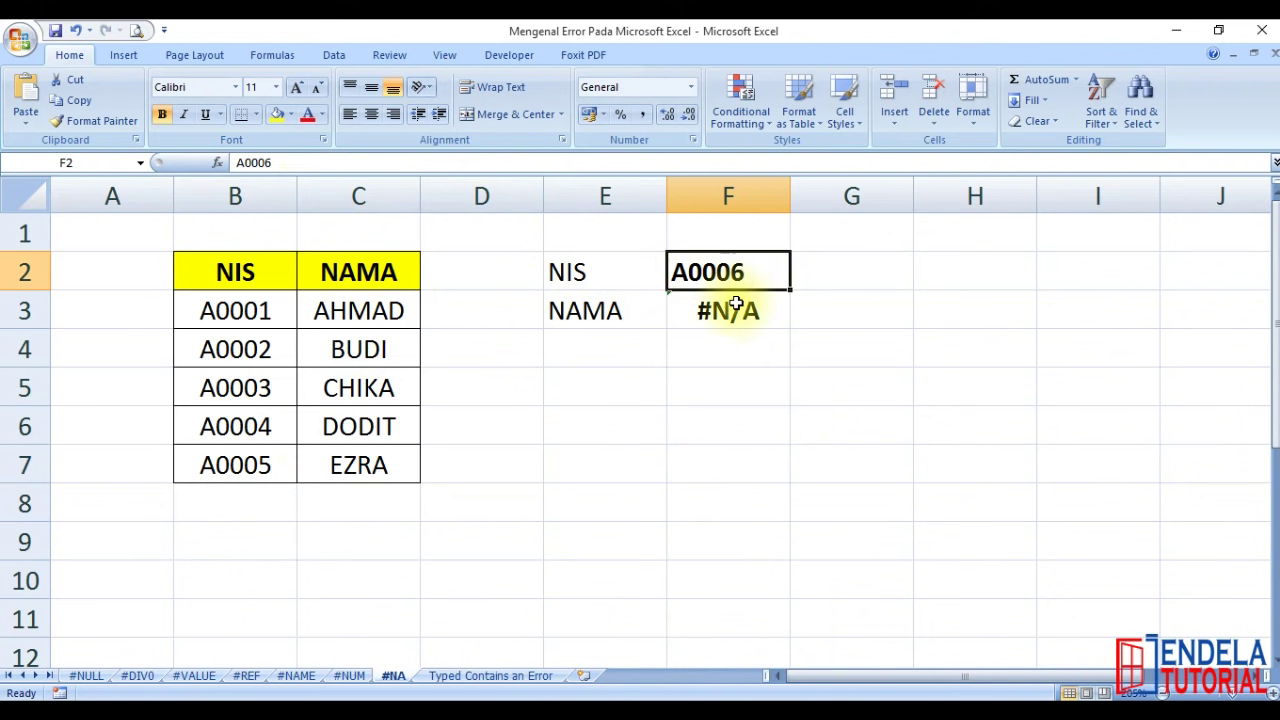
{"action": "left_click", "coordinate": [735, 310]}
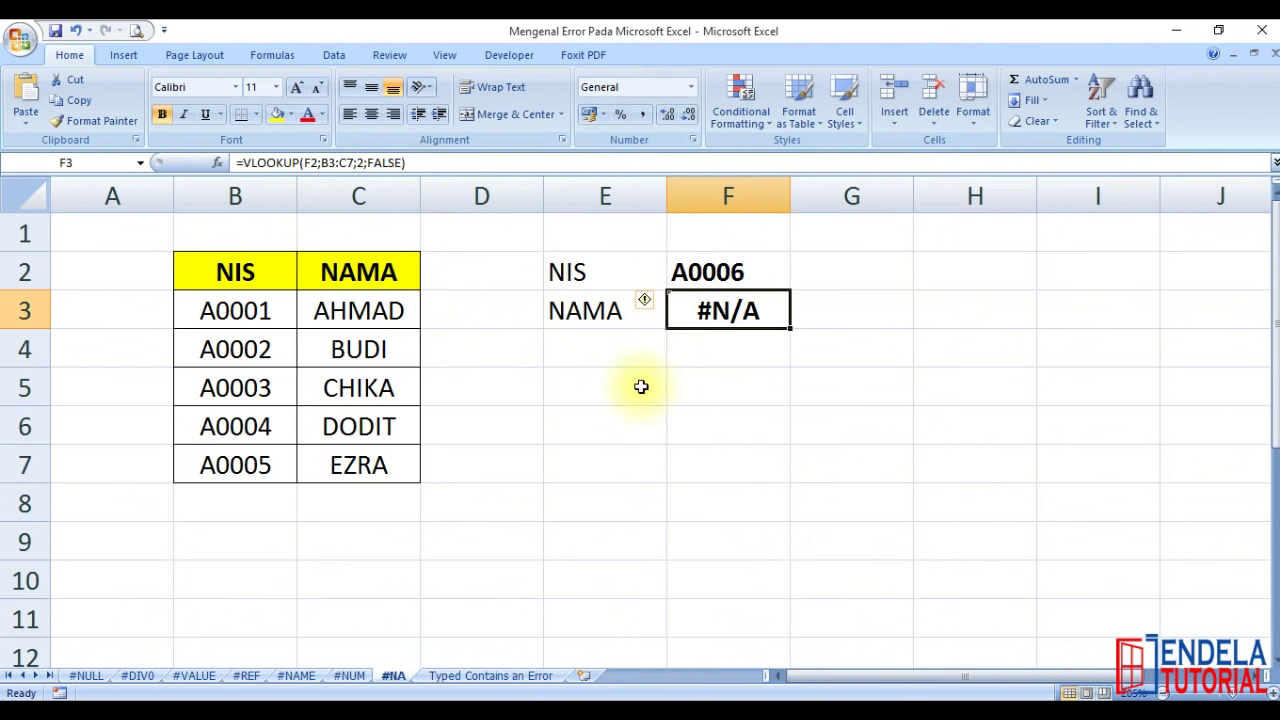
Change the NIS in F2 to A0004 for a successful lookup
{"action": "double_click", "coordinate": [735, 270]}
{"action": "key", "text": "BackSpace"}
{"action": "type", "text": "4"}
{"action": "key", "text": "Return"}
Clear F2, try a partial NIS of A, then clear it again
{"action": "left_click", "coordinate": [758, 278]}
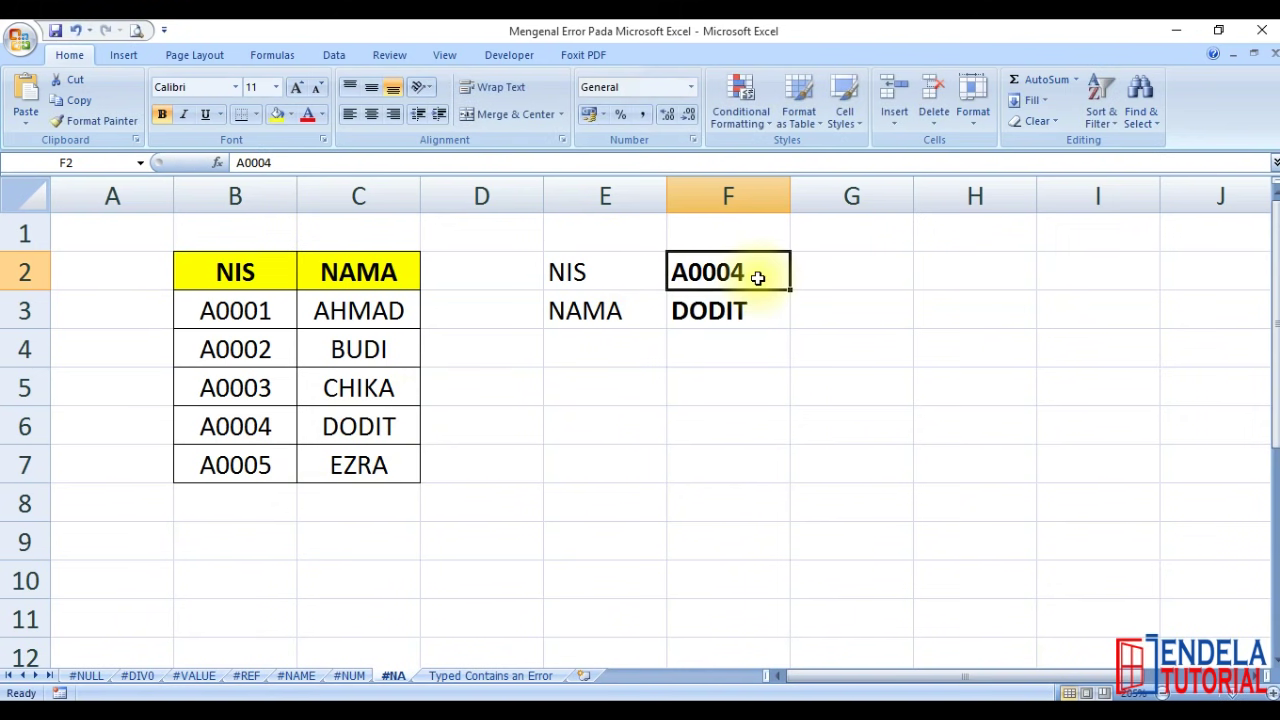
{"action": "key", "text": "Delete"}
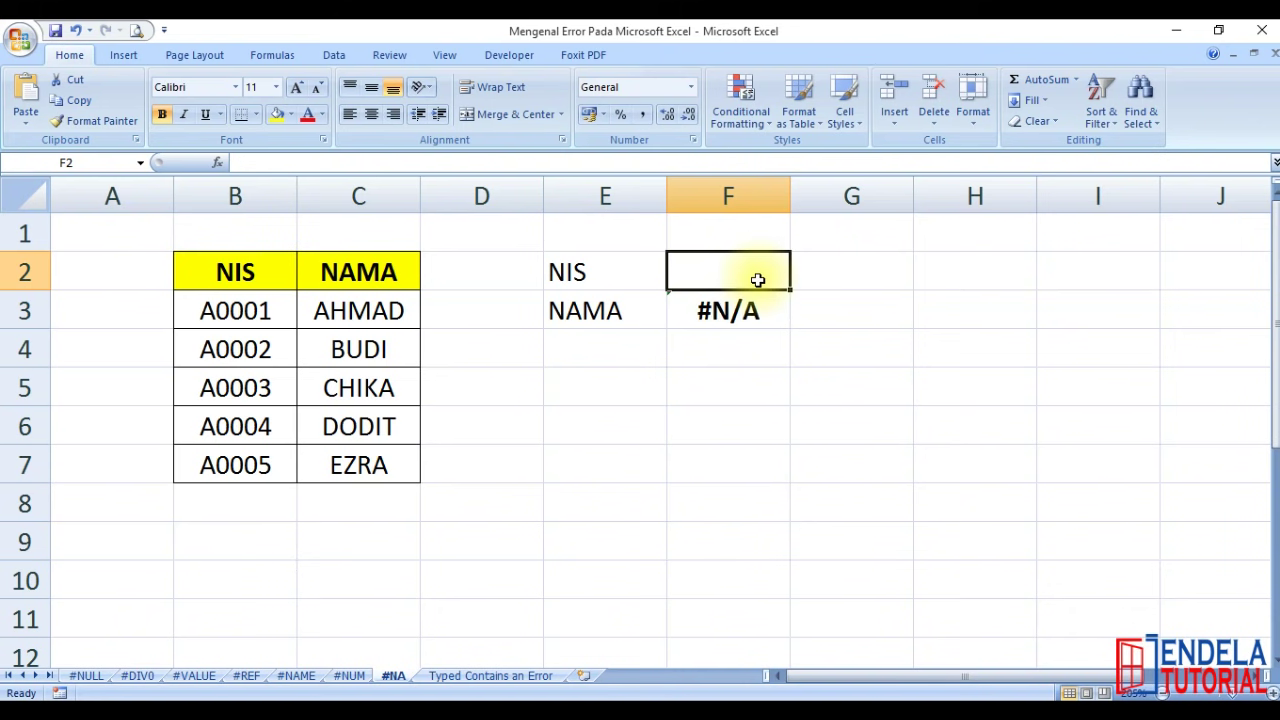
{"action": "left_click", "coordinate": [737, 360]}
{"action": "left_click", "coordinate": [749, 271]}
{"action": "type", "text": "A"}
{"action": "key", "text": "Return"}
{"action": "left_click", "coordinate": [749, 273]}
{"action": "key", "text": "Delete"}
{"action": "key", "text": "Down"}
Enter NIS A0002 in F2 so F3 returns BUDI
{"action": "left_click", "coordinate": [749, 273]}
{"action": "type", "text": "A0002"}
{"action": "key", "text": "Return"}
{"action": "left_click", "coordinate": [749, 273]}
{"action": "key", "text": "Up"}
{"action": "key", "text": "Left"}
{"action": "key", "text": "Left"}
{"action": "key", "text": "Left"}
{"action": "key", "text": "Left"}
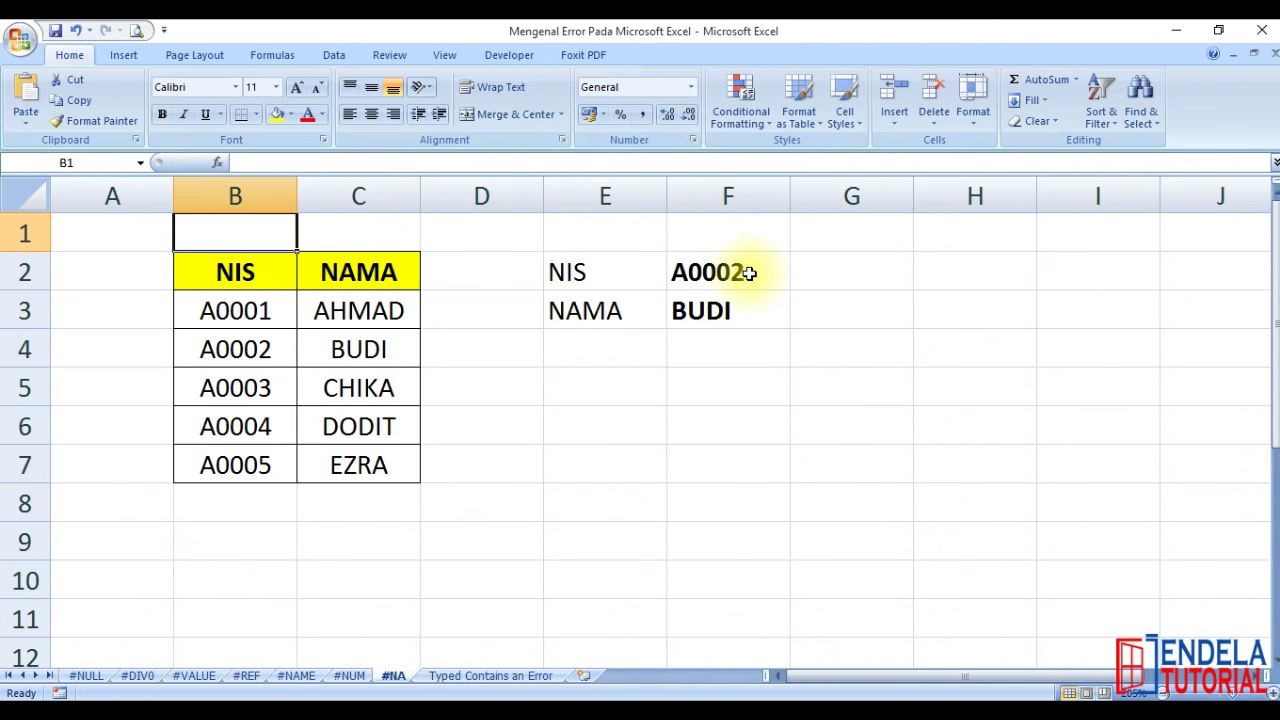
{"action": "key", "text": "Left"}
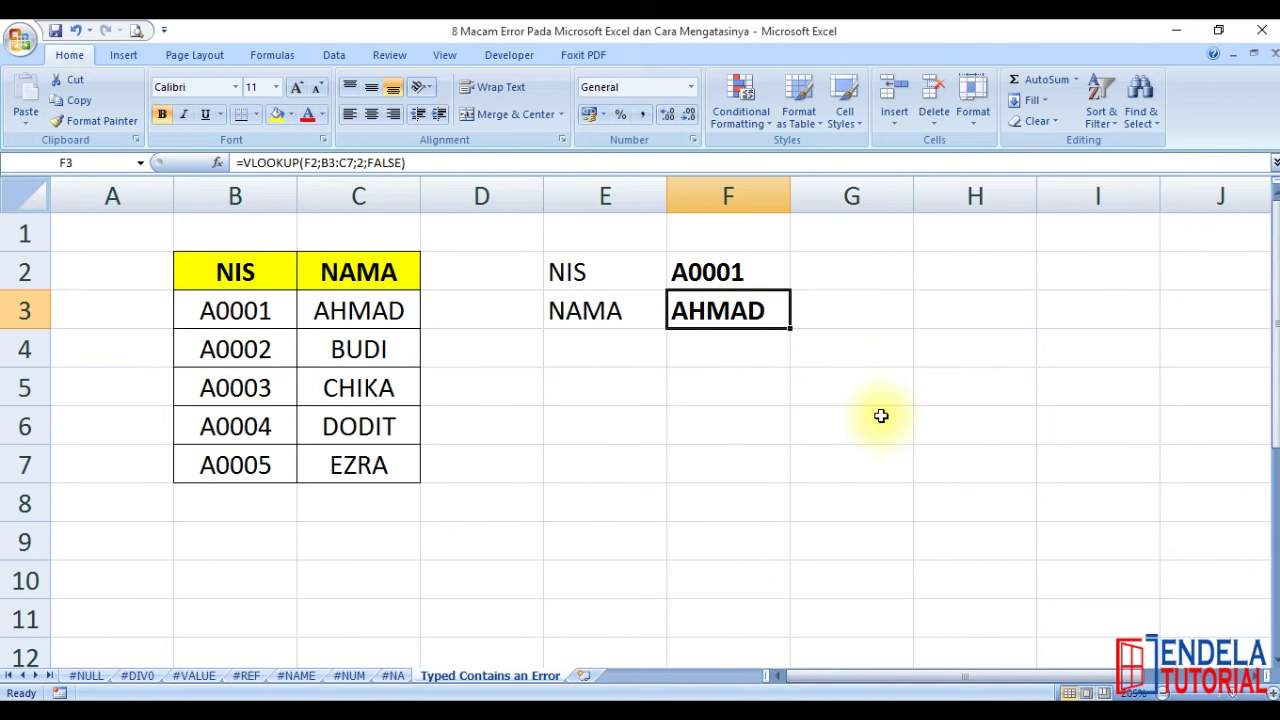
{"action": "double_click", "coordinate": [720, 310]}
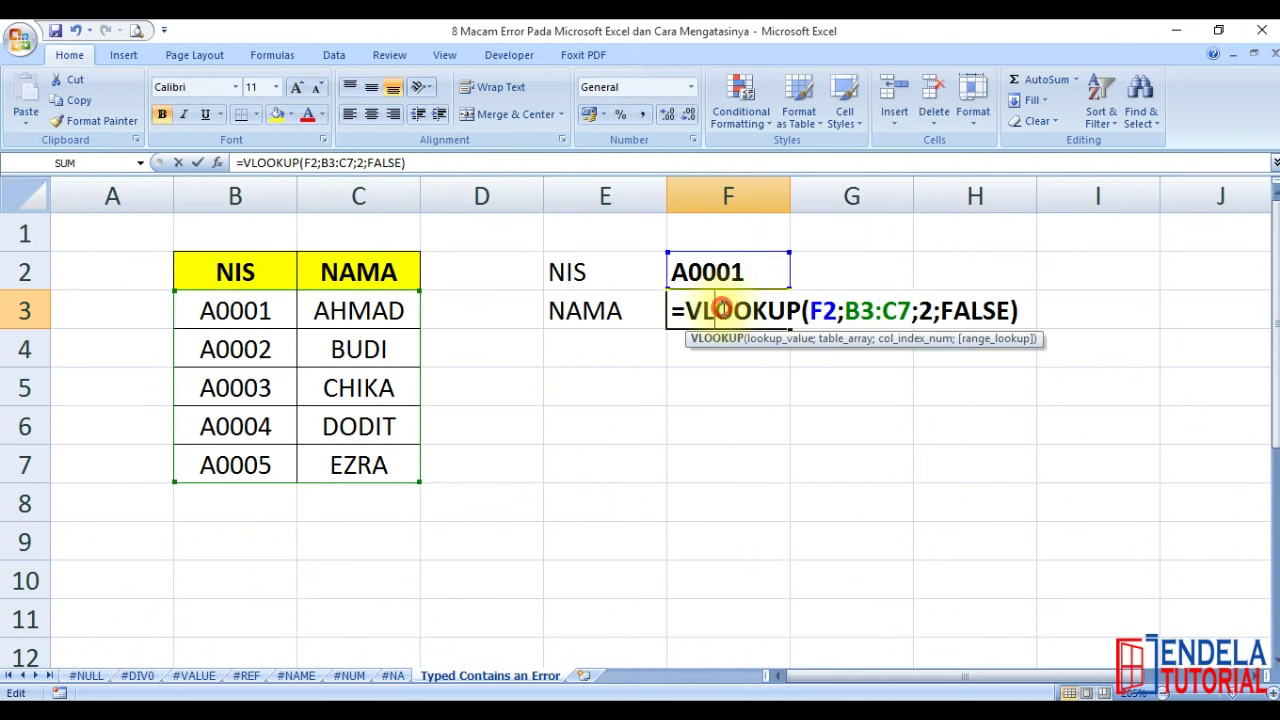
{"action": "left_click", "coordinate": [837, 310]}
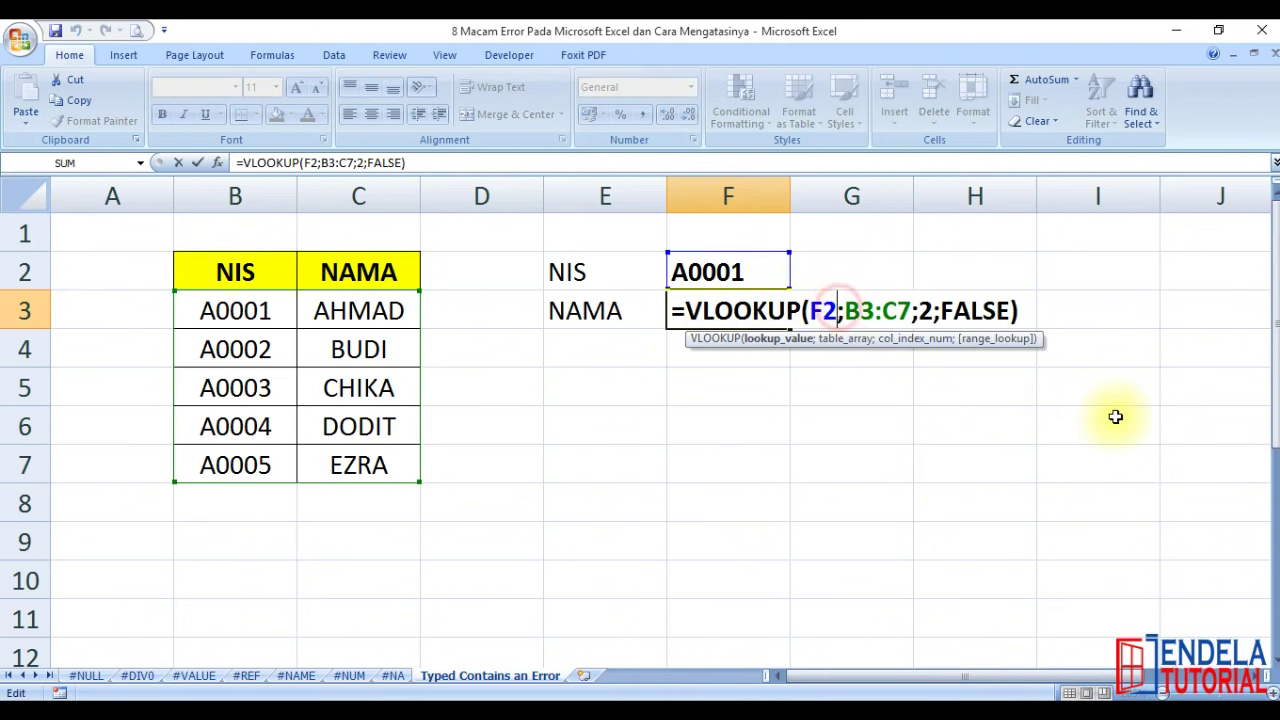
{"action": "key", "text": "End"}
{"action": "key", "text": "Left"}
{"action": "key", "text": "Left"}
{"action": "key", "text": "Left"}
{"action": "key", "text": "Left"}
{"action": "key", "text": "Left"}
{"action": "key", "text": "Right"}
{"action": "key", "text": "BackSpace"}
{"action": "type", "text": ","}
{"action": "key", "text": "Right"}
{"action": "key", "text": "Right"}
{"action": "key", "text": "Right"}
{"action": "key", "text": "Right"}
{"action": "key", "text": "Right"}
{"action": "key", "text": "Right"}
{"action": "key", "text": "BackSpace"}
{"action": "type", "text": ","}
{"action": "key", "text": "Right"}
{"action": "key", "text": "Delete"}
{"action": "type", "text": ","}
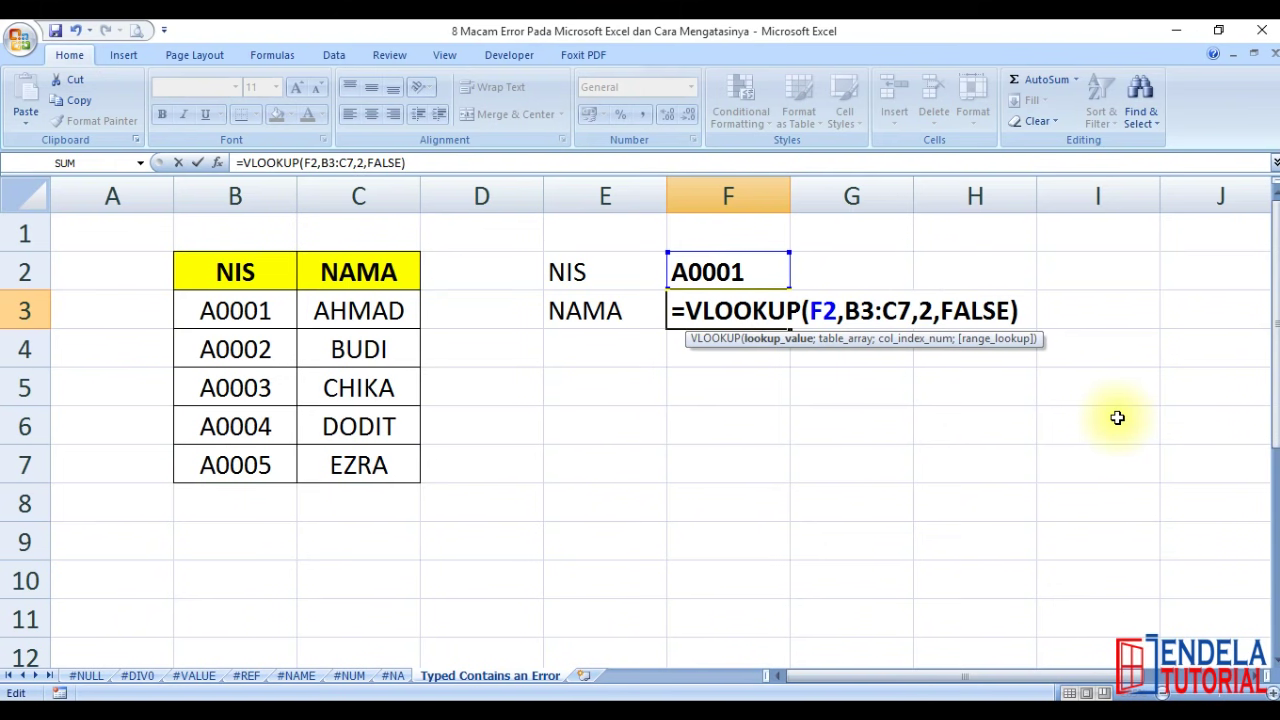
{"action": "key", "text": "End"}
{"action": "key", "text": "Home"}
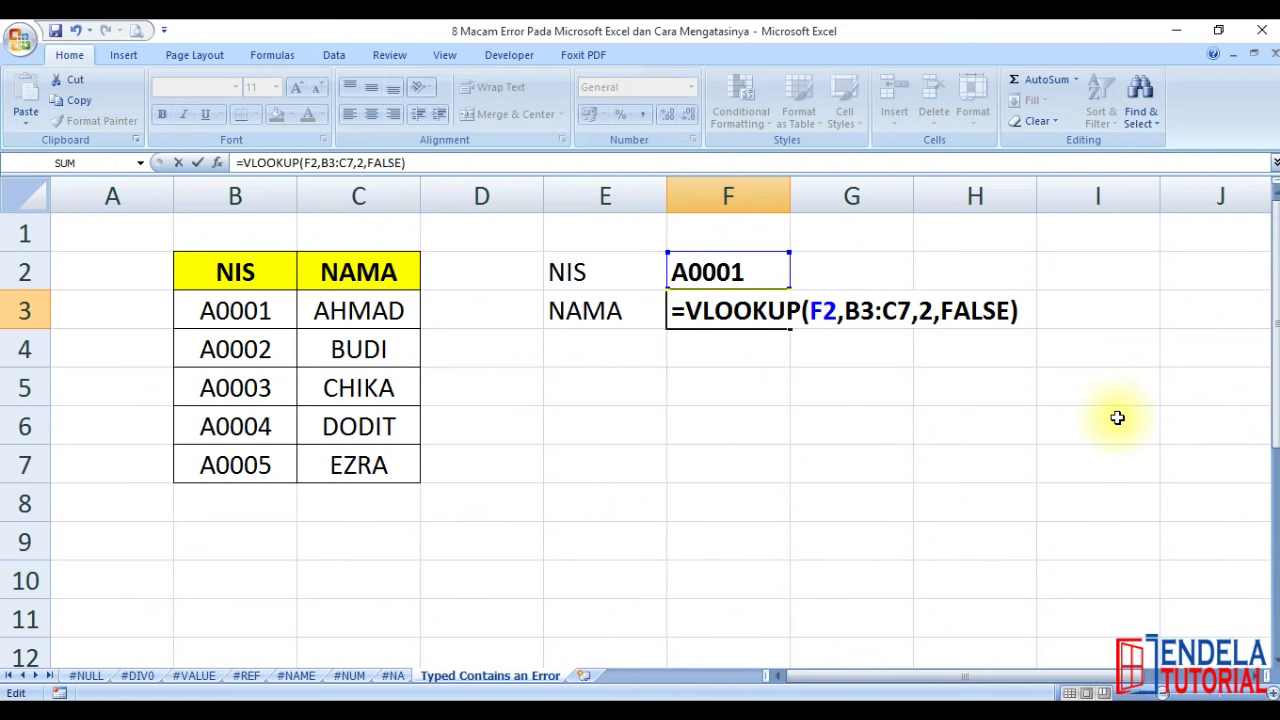
{"action": "key", "text": "Return"}
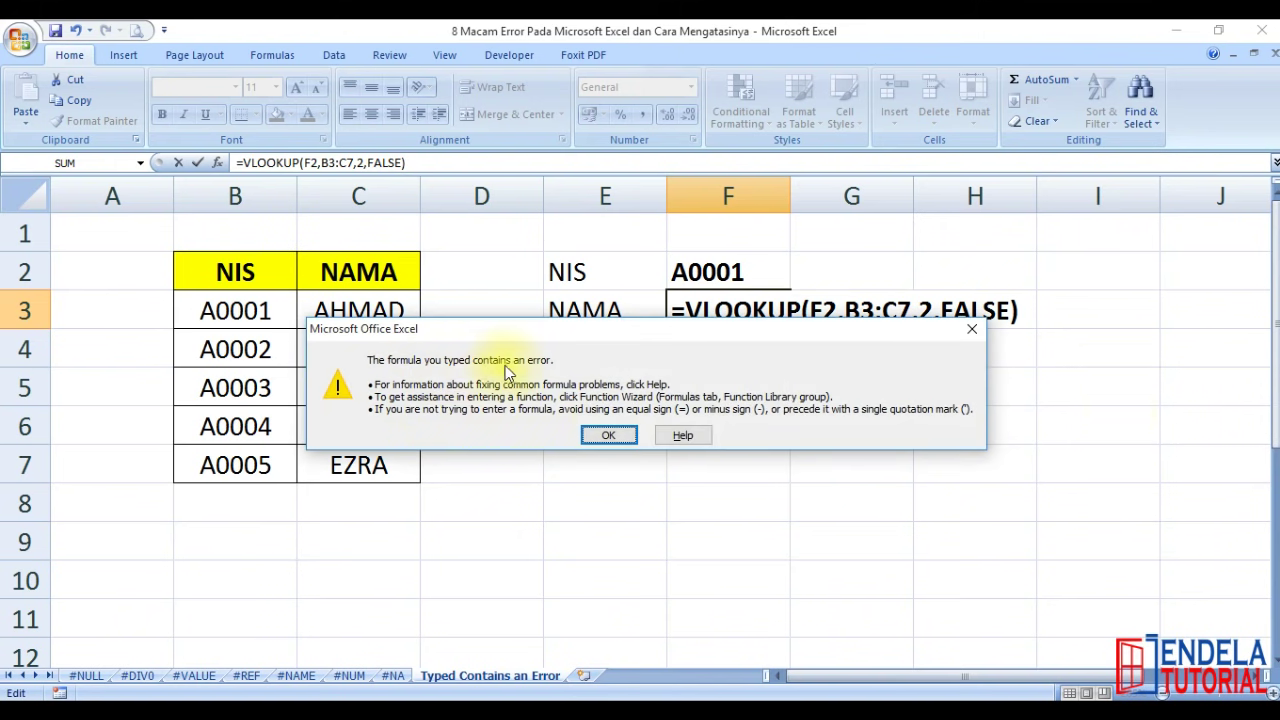
{"action": "left_click", "coordinate": [606, 438]}
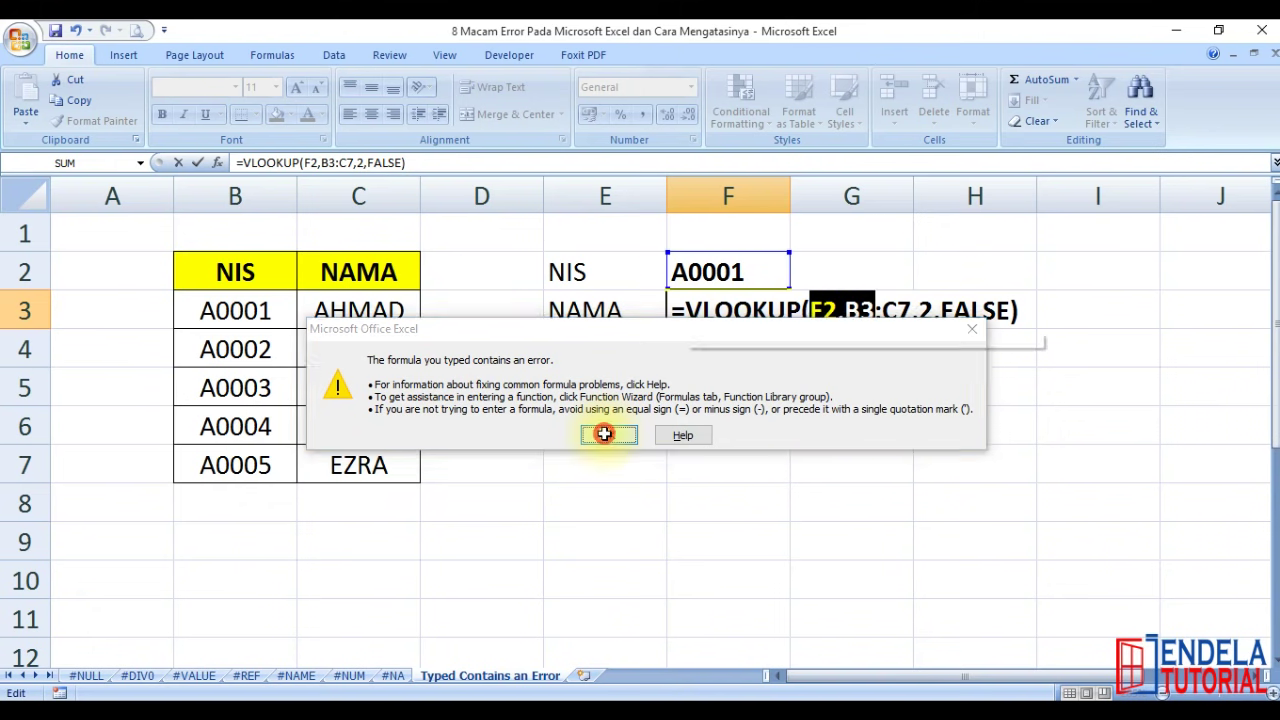
{"action": "left_click", "coordinate": [843, 318]}
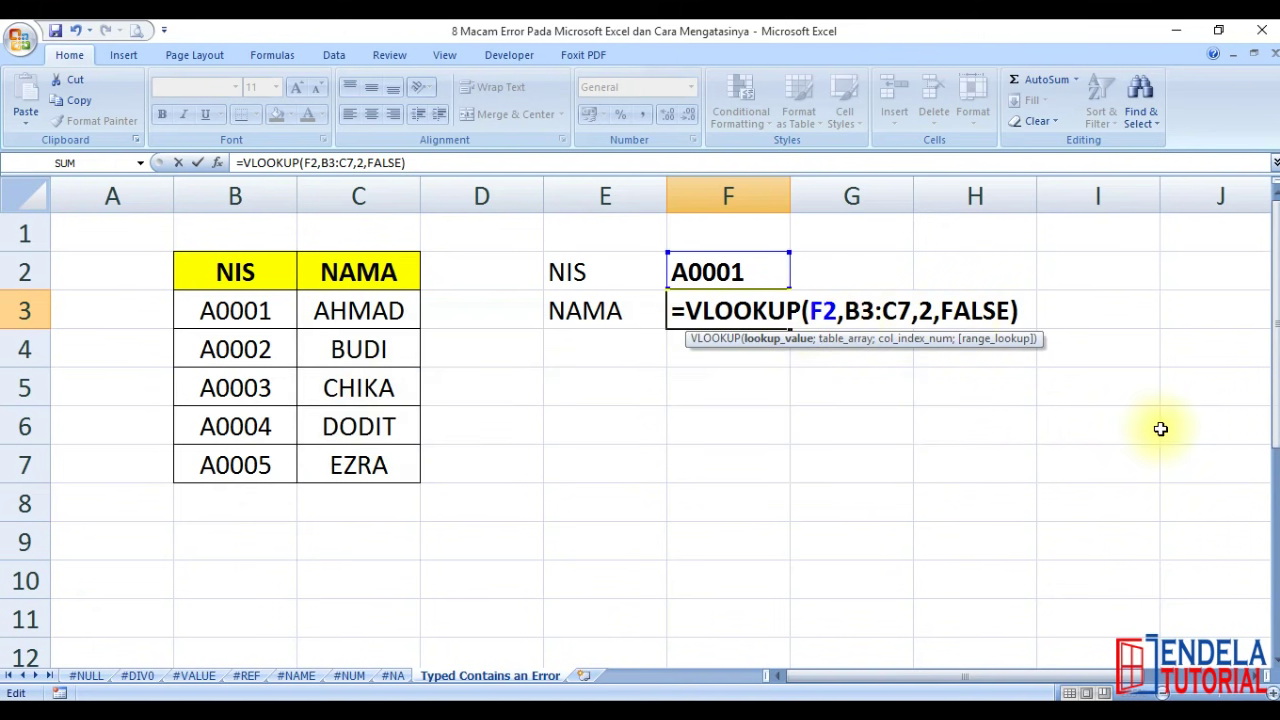
{"action": "key", "text": "BackSpace"}
{"action": "type", "text": ";"}
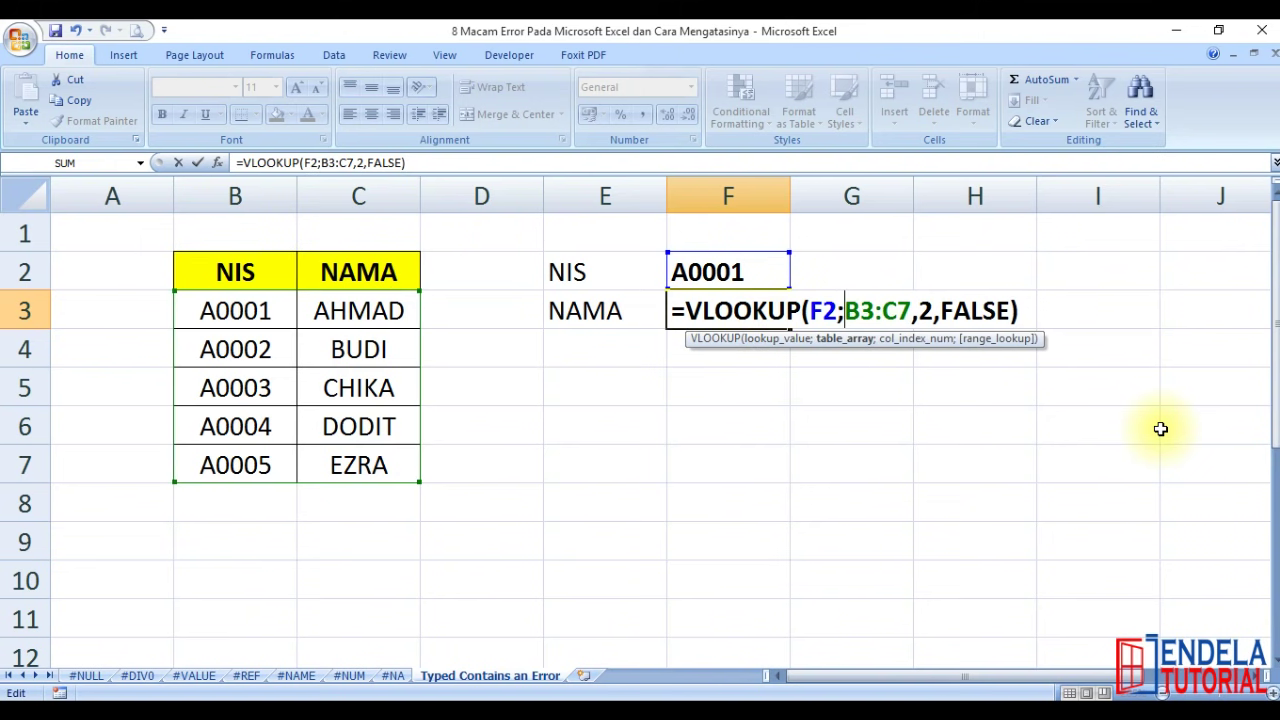
{"action": "key", "text": "Right"}
{"action": "key", "text": "Right"}
{"action": "key", "text": "Right"}
{"action": "key", "text": "Right"}
{"action": "key", "text": "BackSpace"}
{"action": "type", "text": ";"}
{"action": "key", "text": "Right"}
{"action": "key", "text": "Right"}
{"action": "key", "text": "BackSpace"}
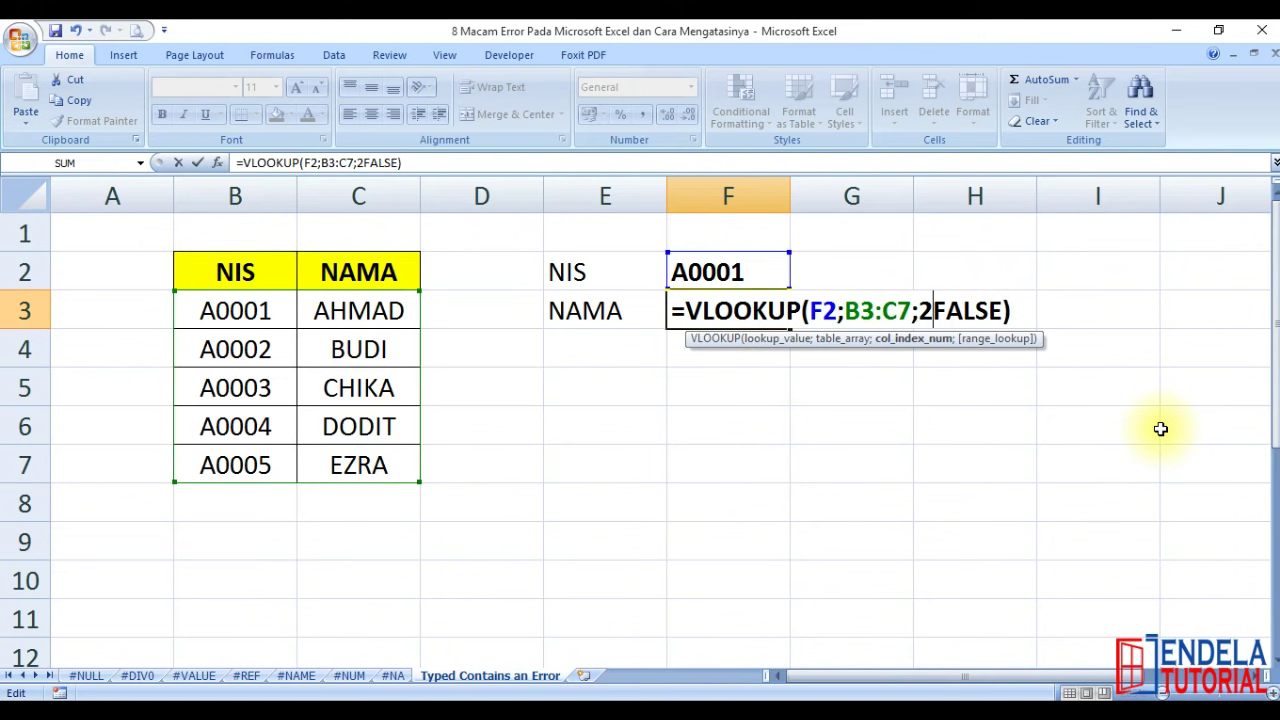
{"action": "type", "text": ";"}
{"action": "key", "text": "Return"}
{"action": "key", "text": "Up"}
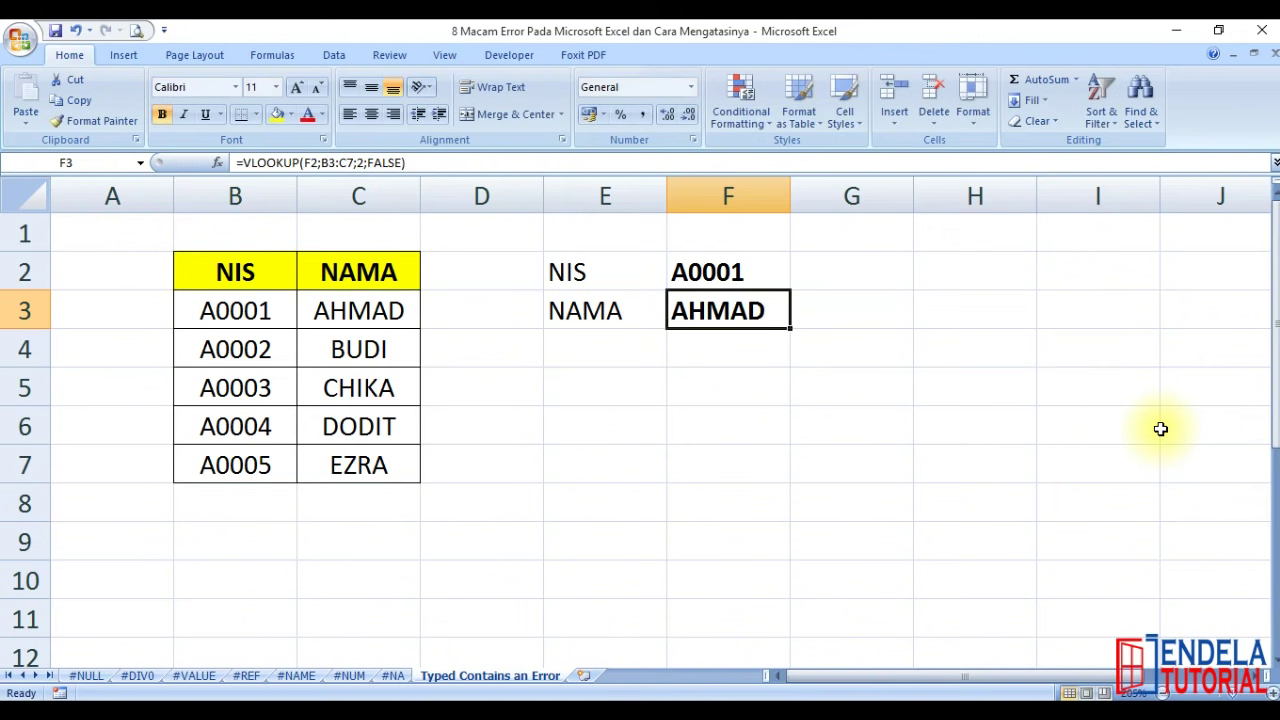
Review and commit F3's =VLOOKUP(F2;B3:C7;2;FALSE) so it returns AHMAD for A0001
{"action": "double_click", "coordinate": [728, 312]}
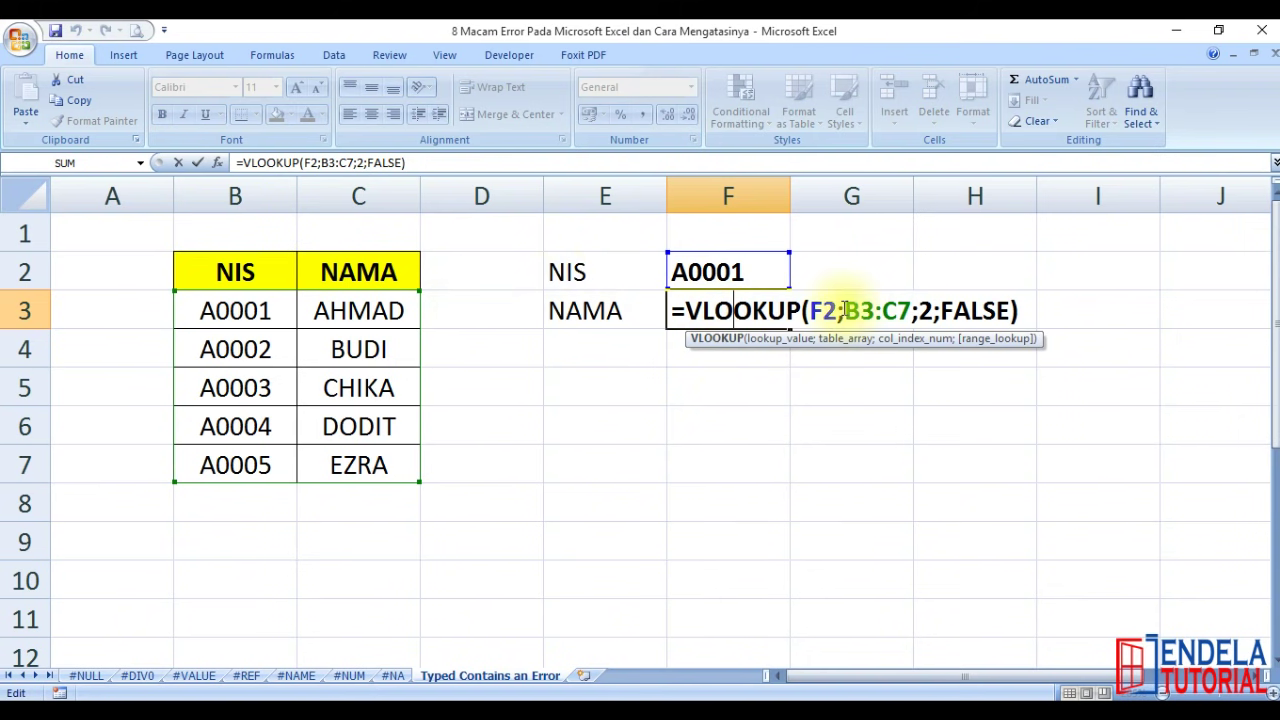
{"action": "left_click", "coordinate": [838, 312]}
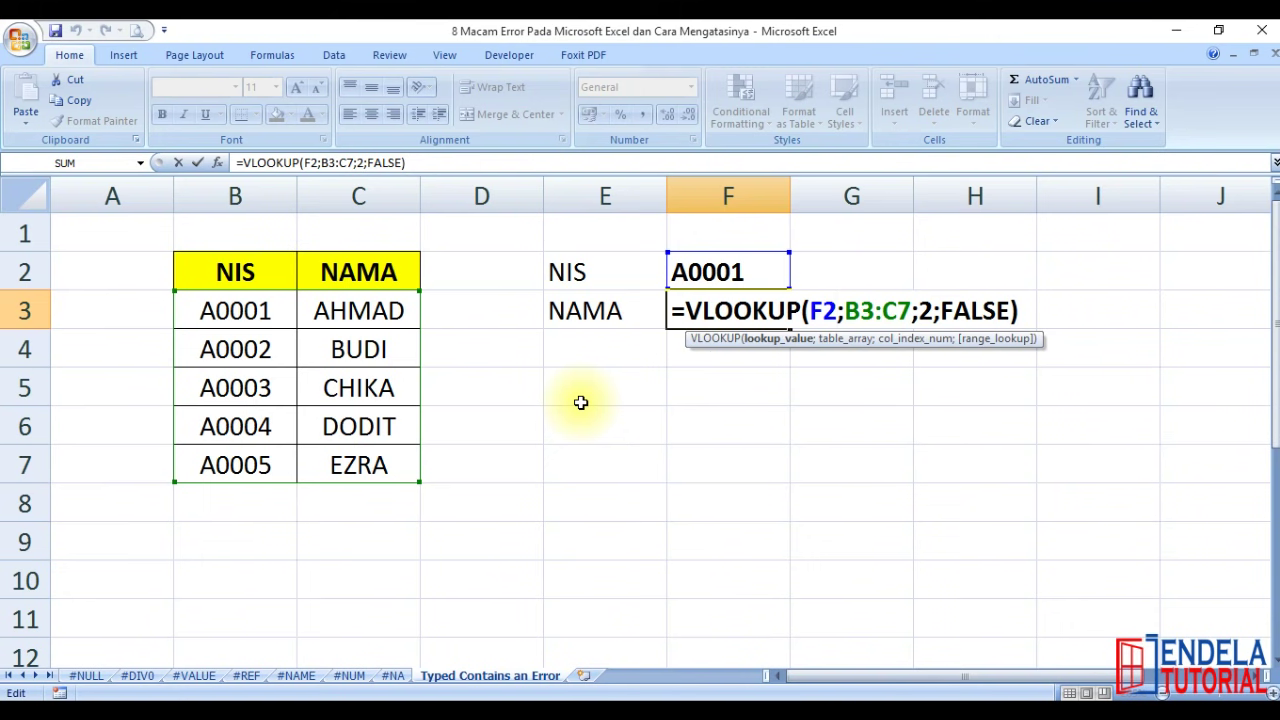
{"action": "key", "text": "Return"}
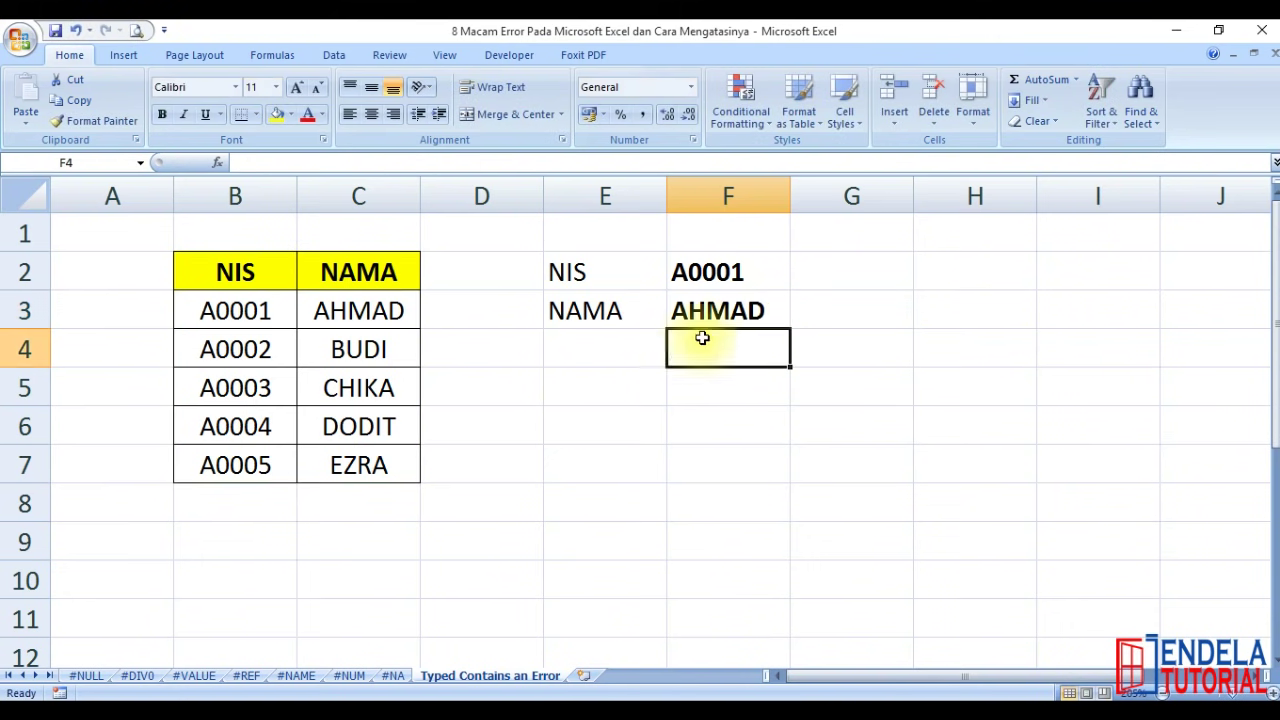
{"action": "left_click", "coordinate": [714, 311]}
{"action": "double_click", "coordinate": [714, 311]}
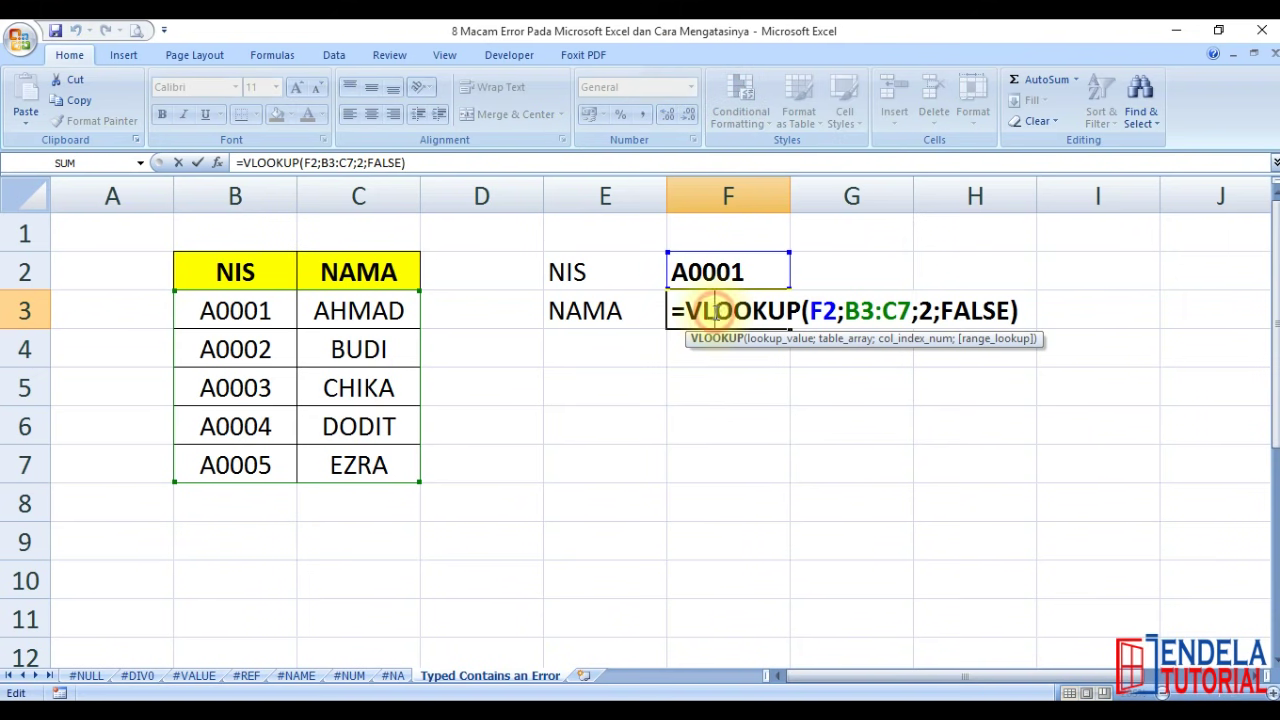
{"action": "left_click", "coordinate": [847, 311]}
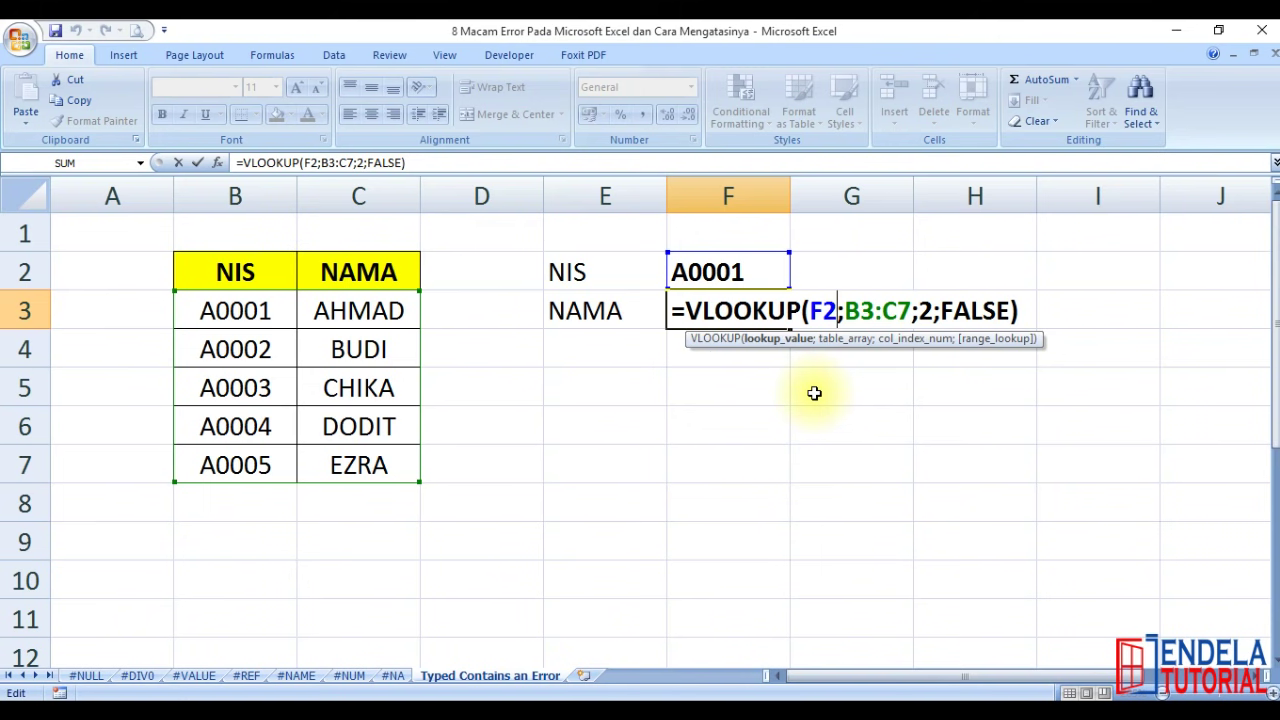
{"action": "key", "text": "Right"}
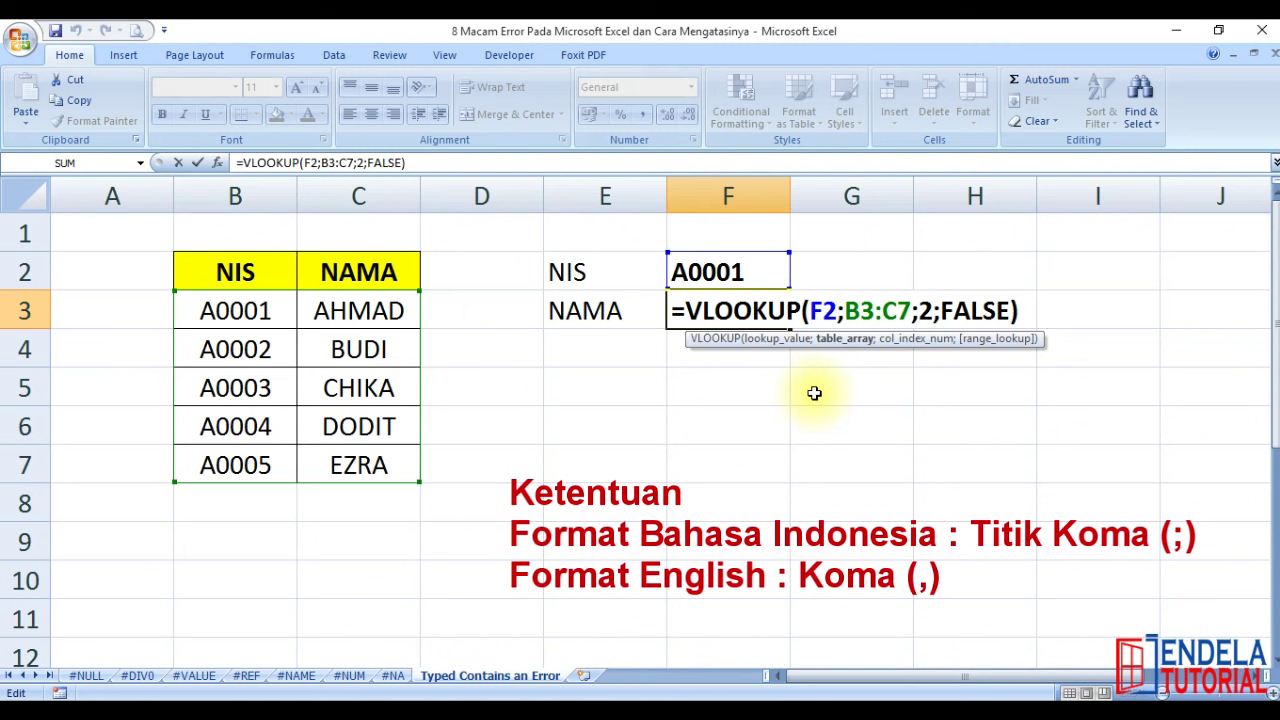
{"action": "key", "text": "Return"}
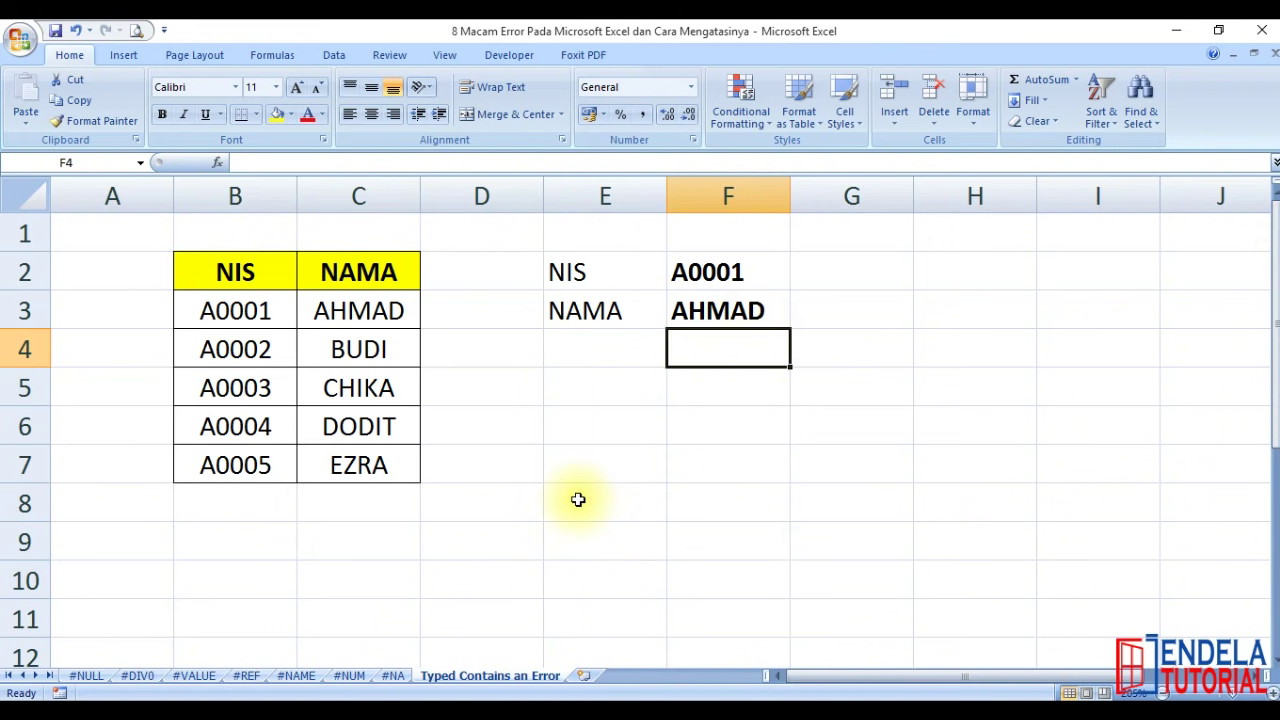
Open the Region settings under Clock, Language, and Region in Control Panel
{"action": "left_click", "coordinate": [38, 700]}
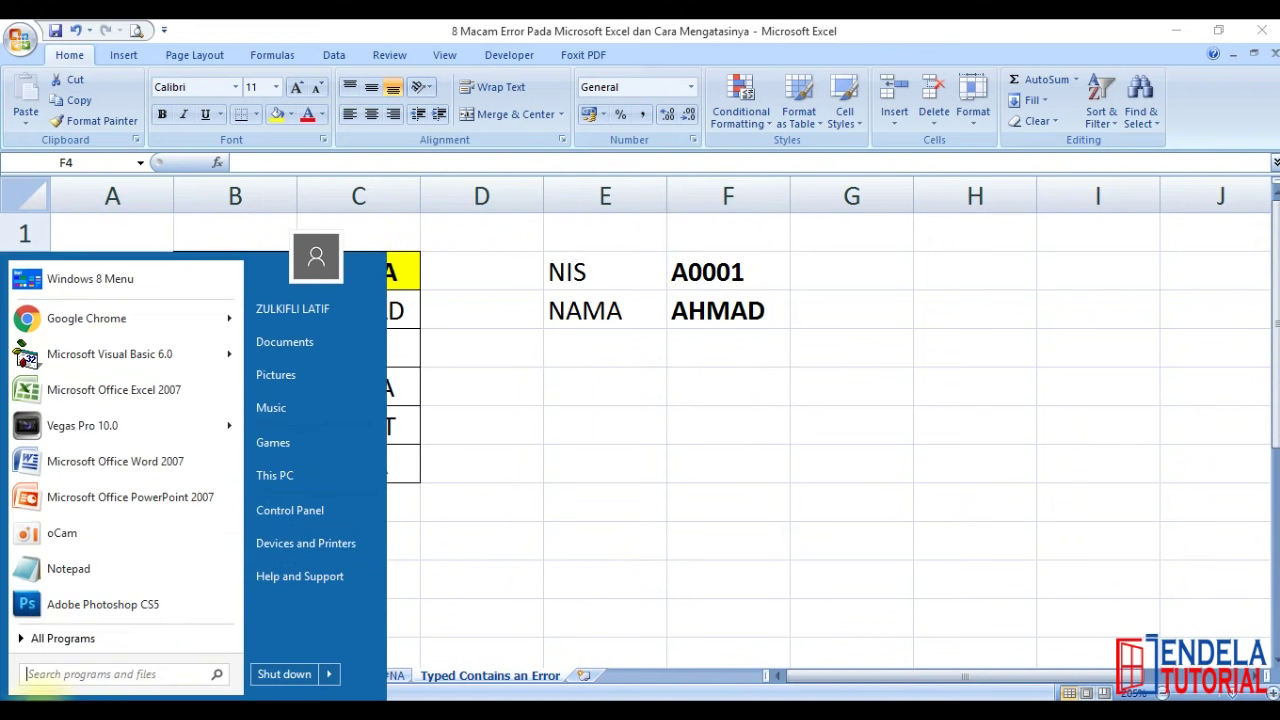
{"action": "left_click", "coordinate": [283, 511]}
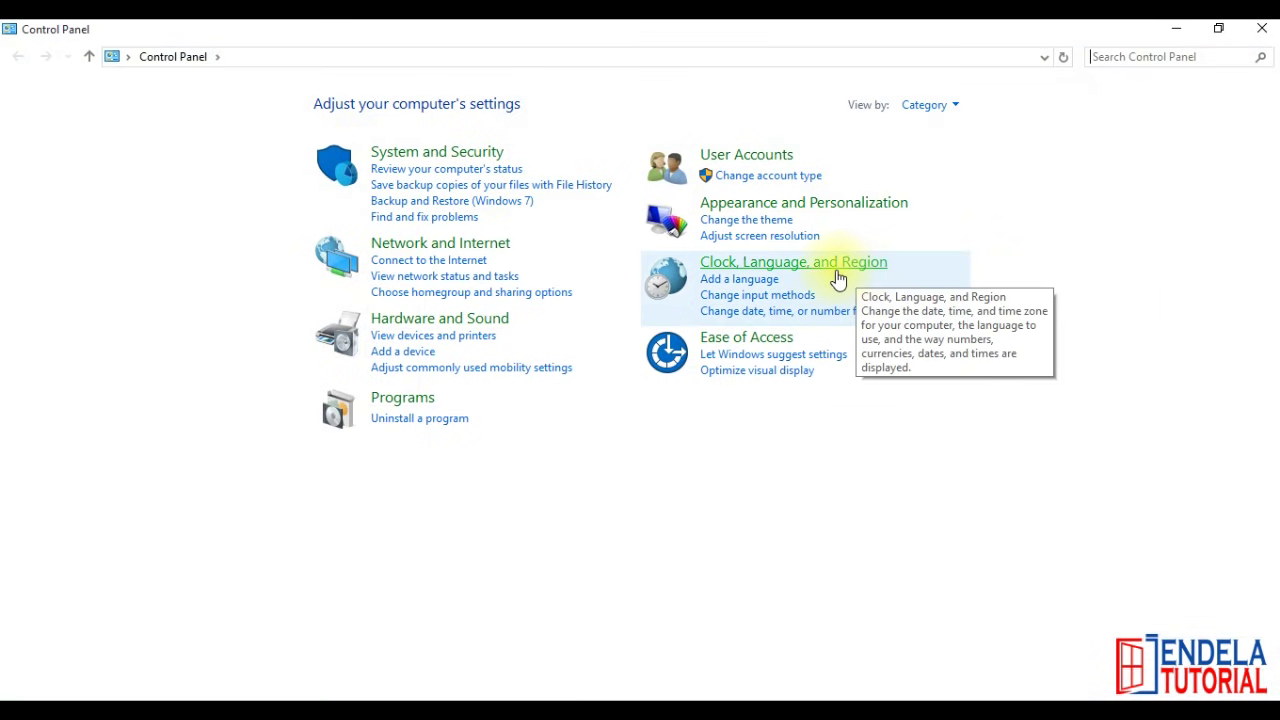
{"action": "left_click", "coordinate": [846, 266]}
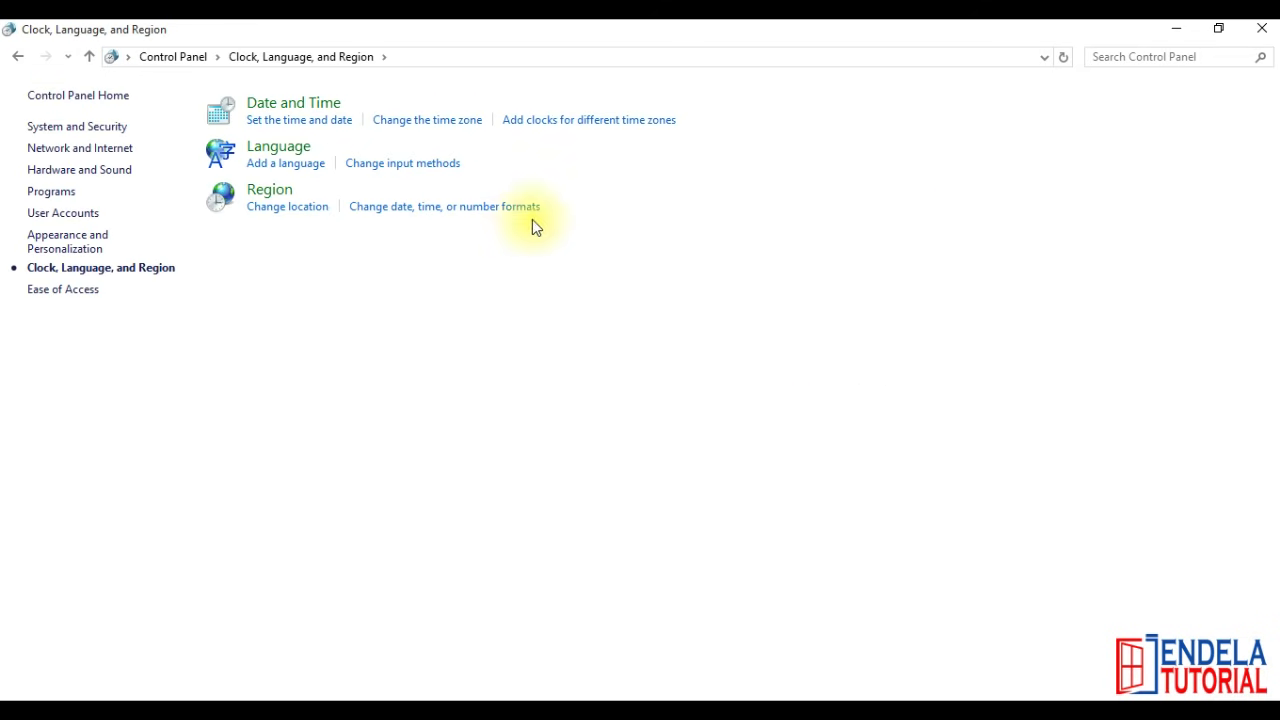
{"action": "left_click", "coordinate": [252, 196]}
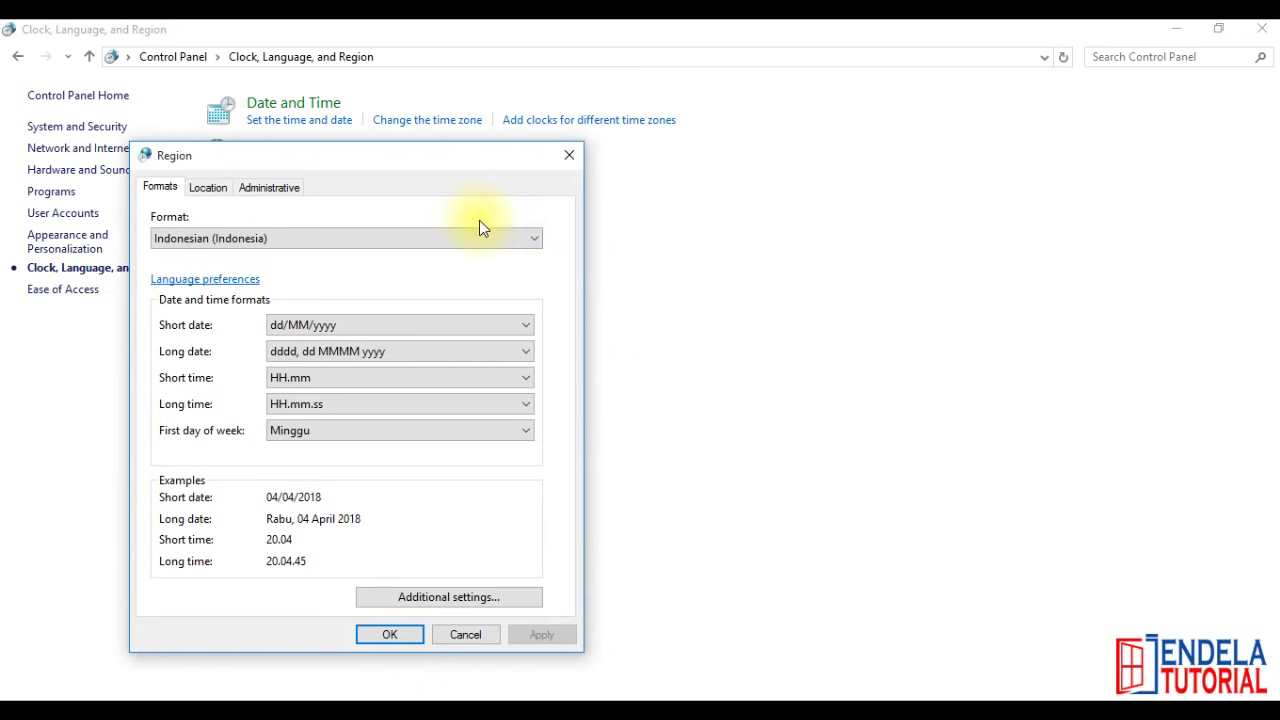
{"action": "left_click", "coordinate": [221, 243]}
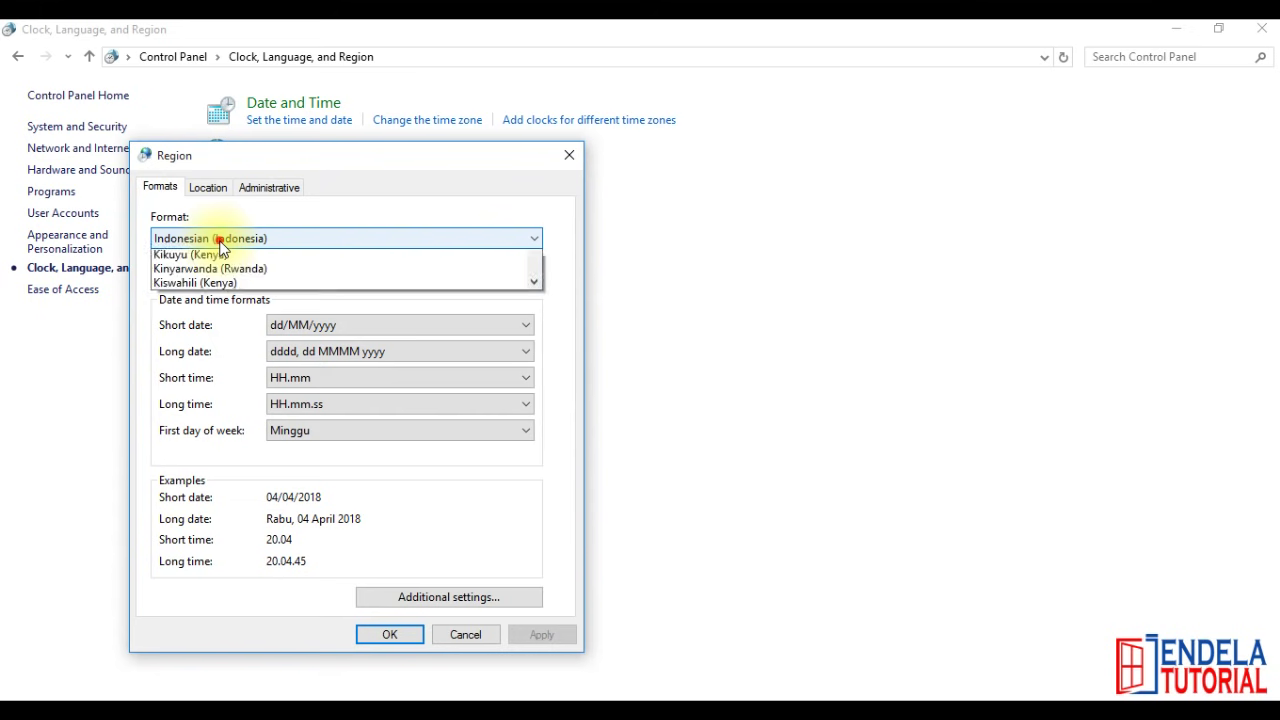
{"action": "left_click", "coordinate": [219, 240]}
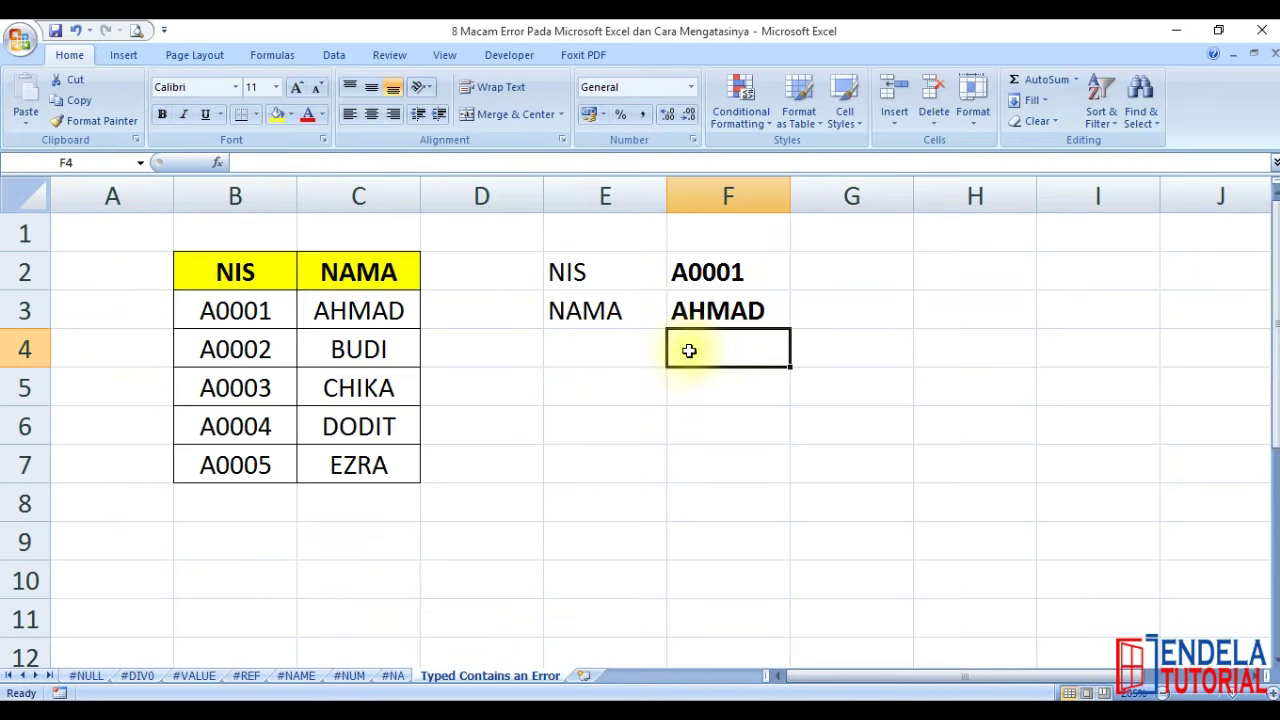
Re-enter F3's VLOOKUP formula in Excel unchanged
{"action": "left_click", "coordinate": [709, 310]}
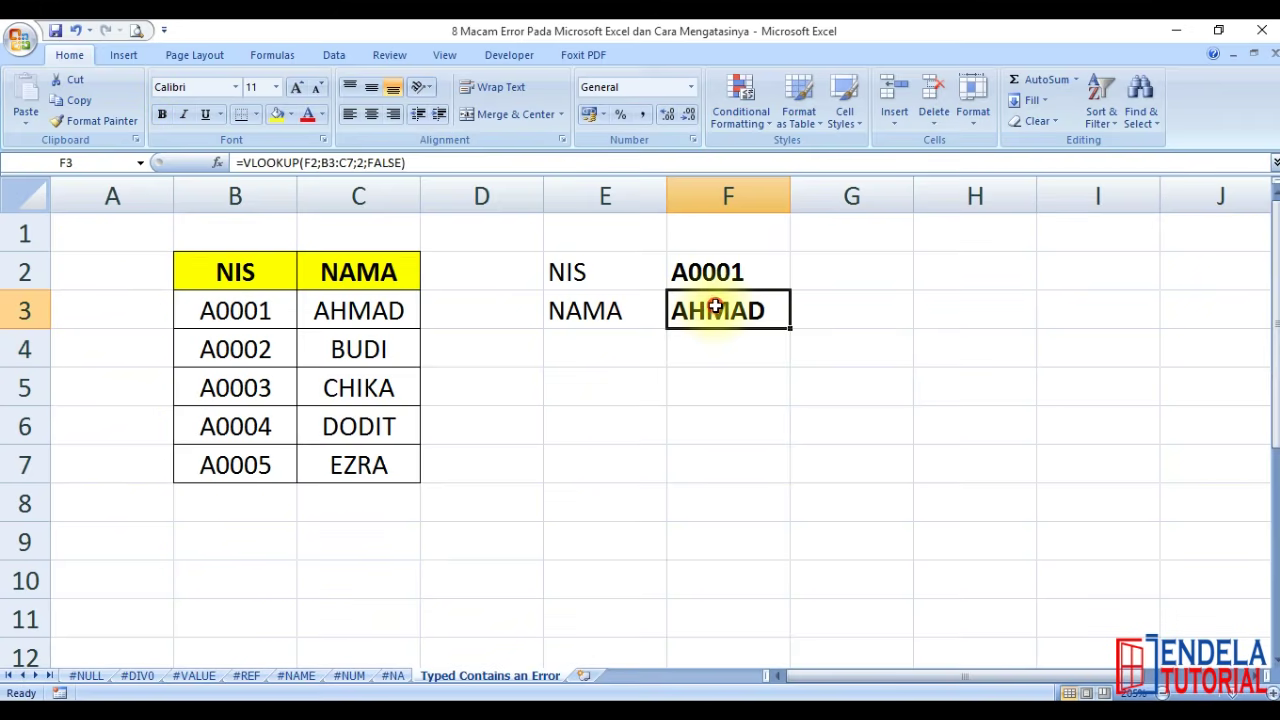
{"action": "double_click", "coordinate": [750, 313]}
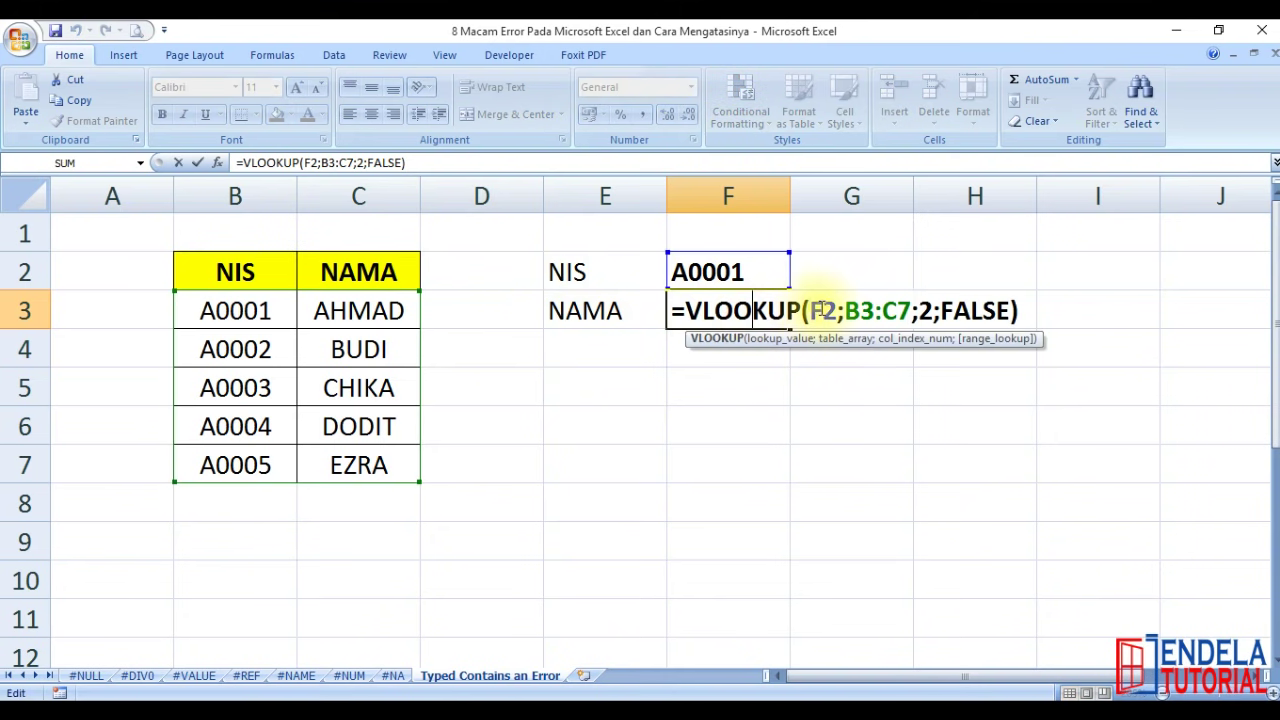
{"action": "key", "text": "Return"}
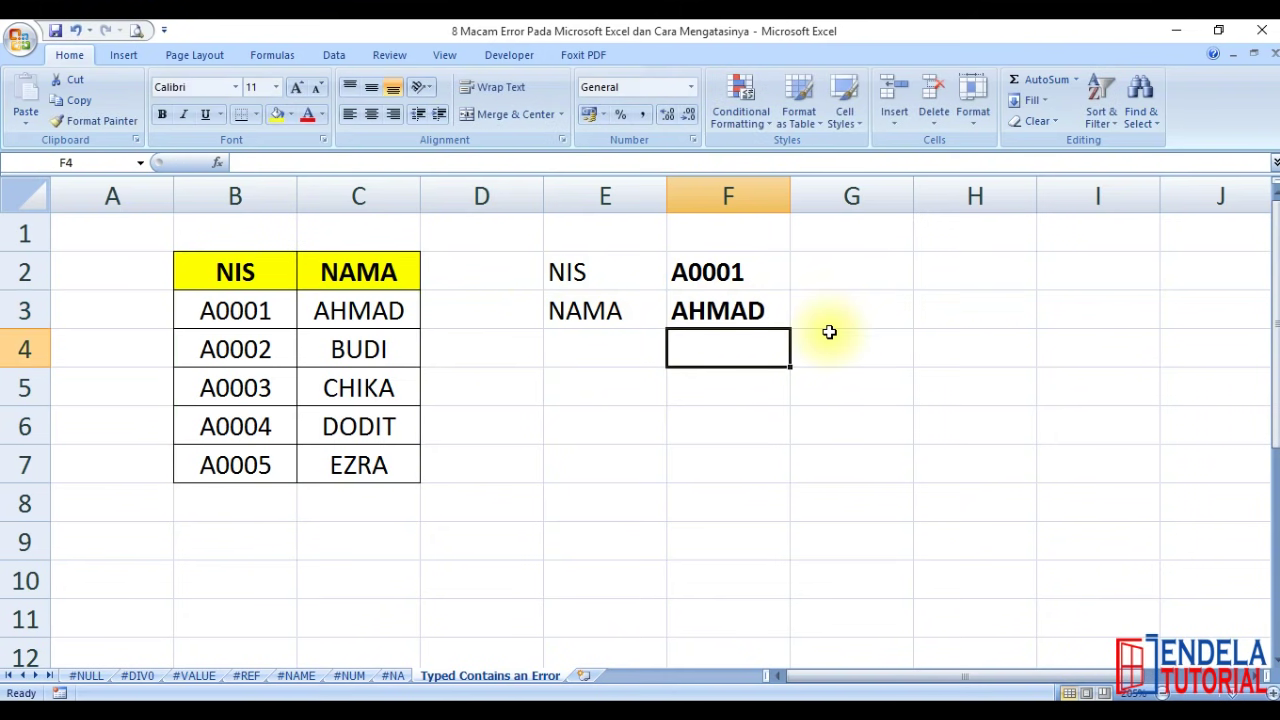
Set the Region format to English (United States) and apply it
{"action": "left_click", "coordinate": [890, 712]}
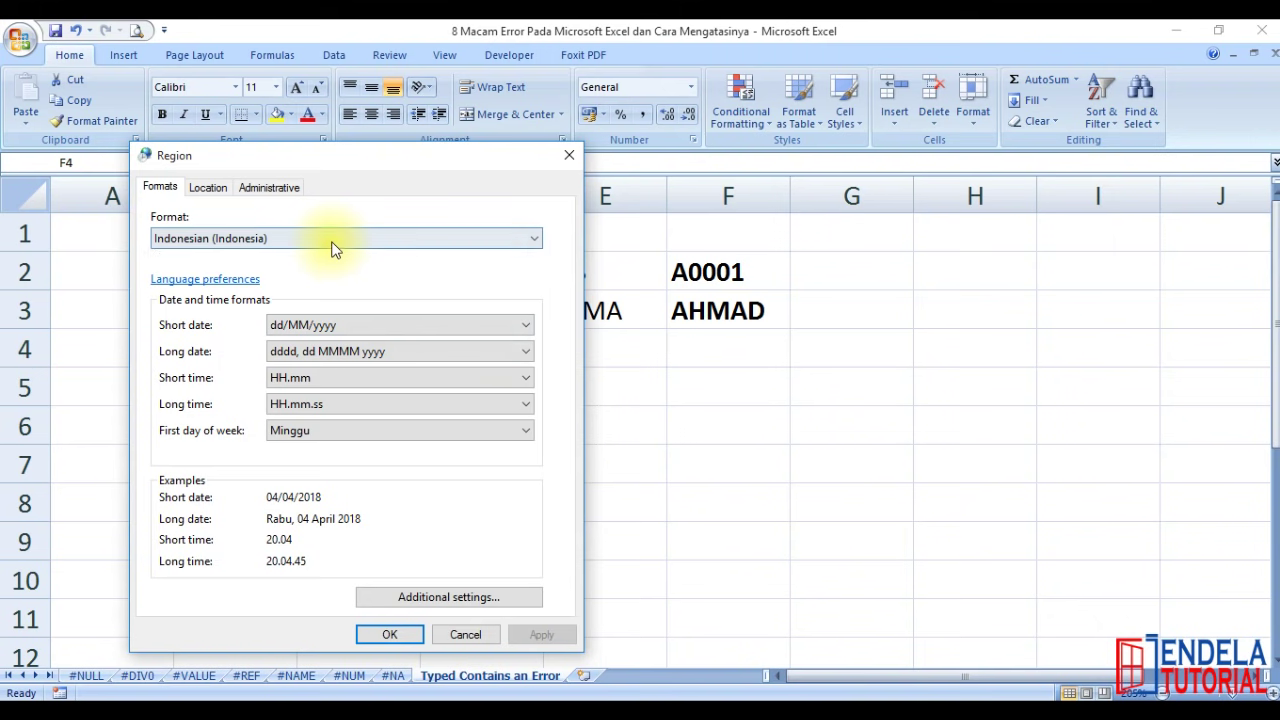
{"action": "left_click", "coordinate": [333, 242]}
{"action": "mouse_move", "coordinate": [532, 482]}
{"action": "left_mouse_down"}
{"action": "mouse_move", "coordinate": [534, 498]}
{"action": "mouse_move", "coordinate": [551, 401]}
{"action": "left_mouse_up"}
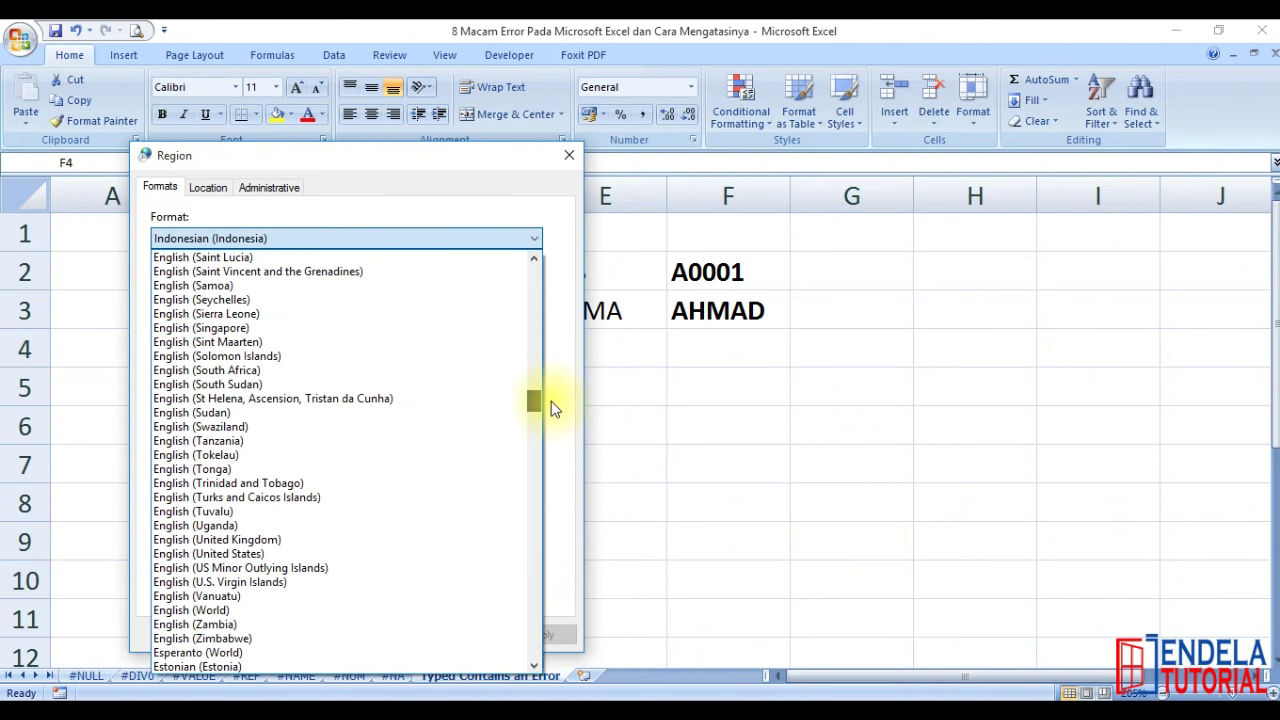
{"action": "left_click", "coordinate": [310, 553]}
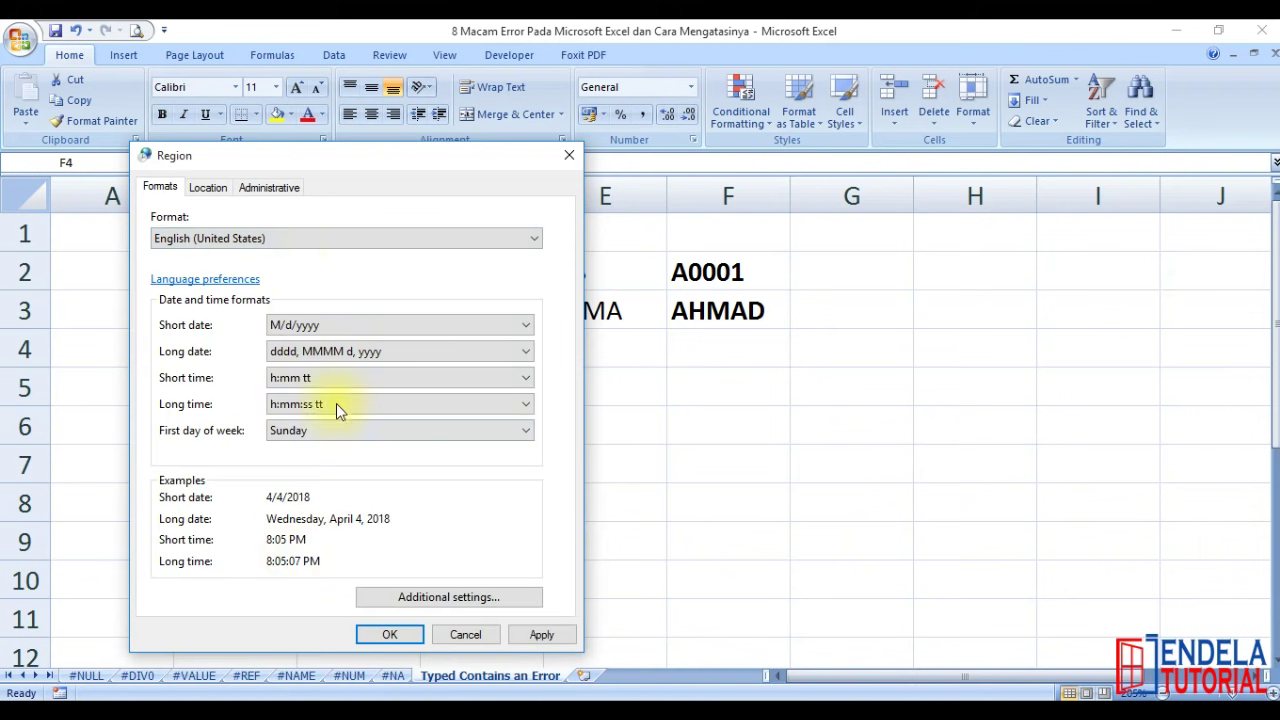
{"action": "left_click", "coordinate": [390, 635]}
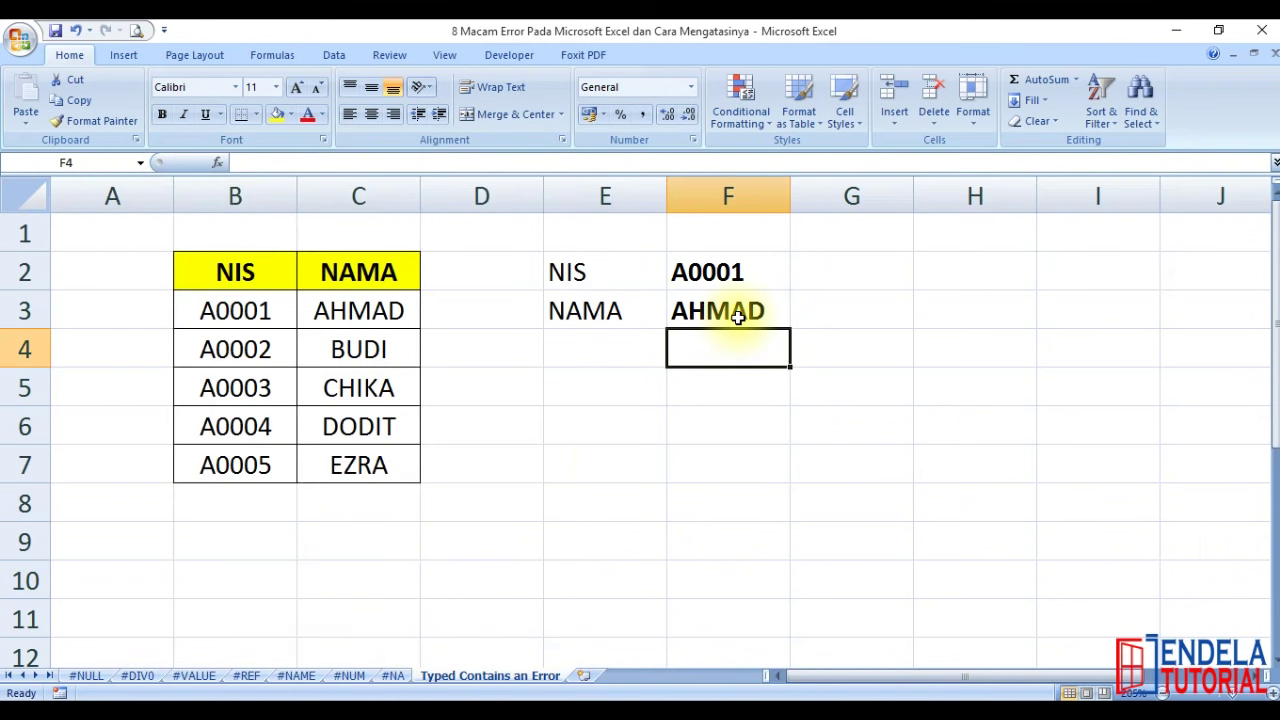
Replace the commas in F3's VLOOKUP with semicolons and dismiss the resulting formula error
{"action": "left_click", "coordinate": [737, 316]}
{"action": "double_click", "coordinate": [737, 316]}
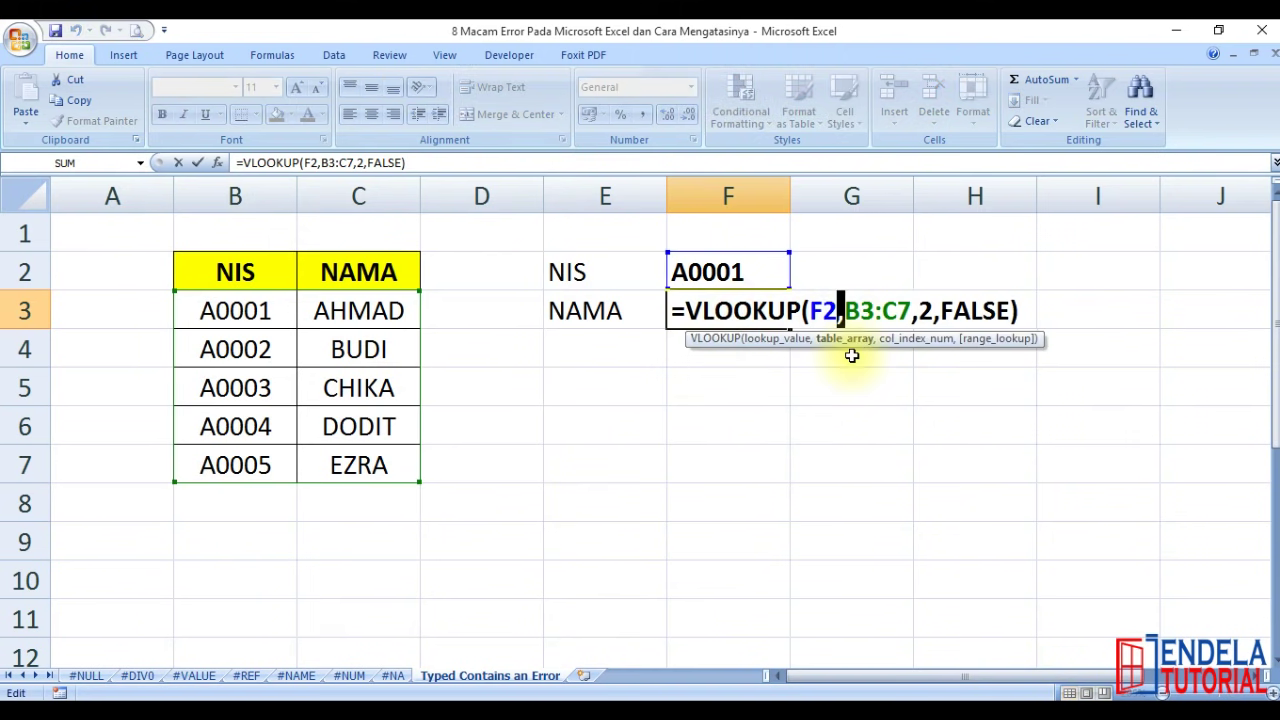
{"action": "left_click", "coordinate": [914, 311]}
{"action": "left_click", "coordinate": [935, 311]}
{"action": "left_click", "coordinate": [1025, 313]}
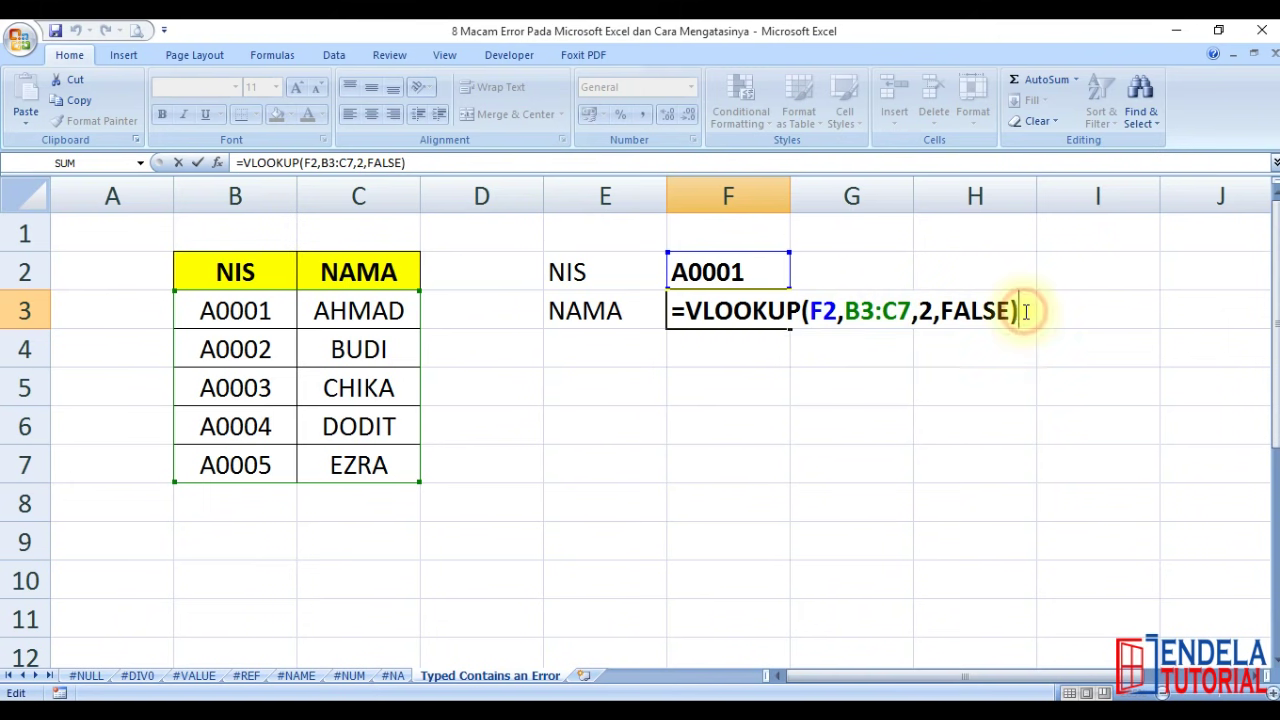
{"action": "key", "text": "Left"}
{"action": "key", "text": "Left"}
{"action": "key", "text": "Left"}
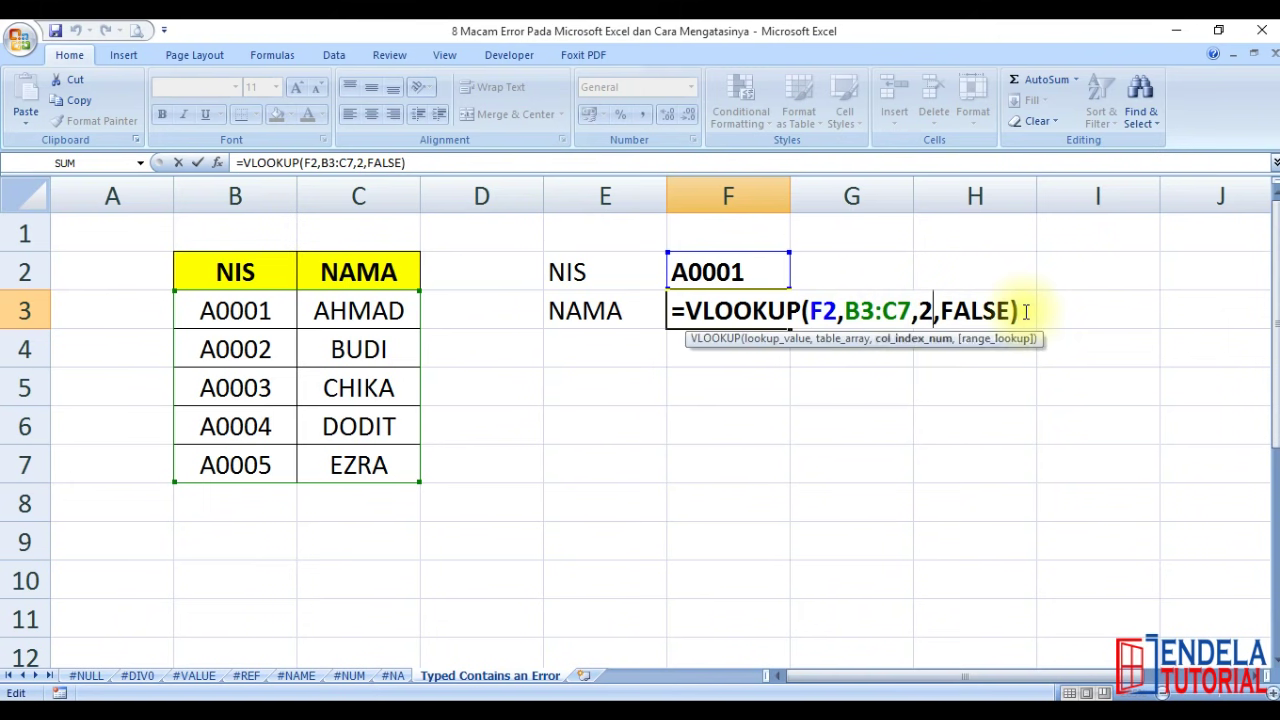
{"action": "key", "text": "BackSpace"}
{"action": "type", "text": ";"}
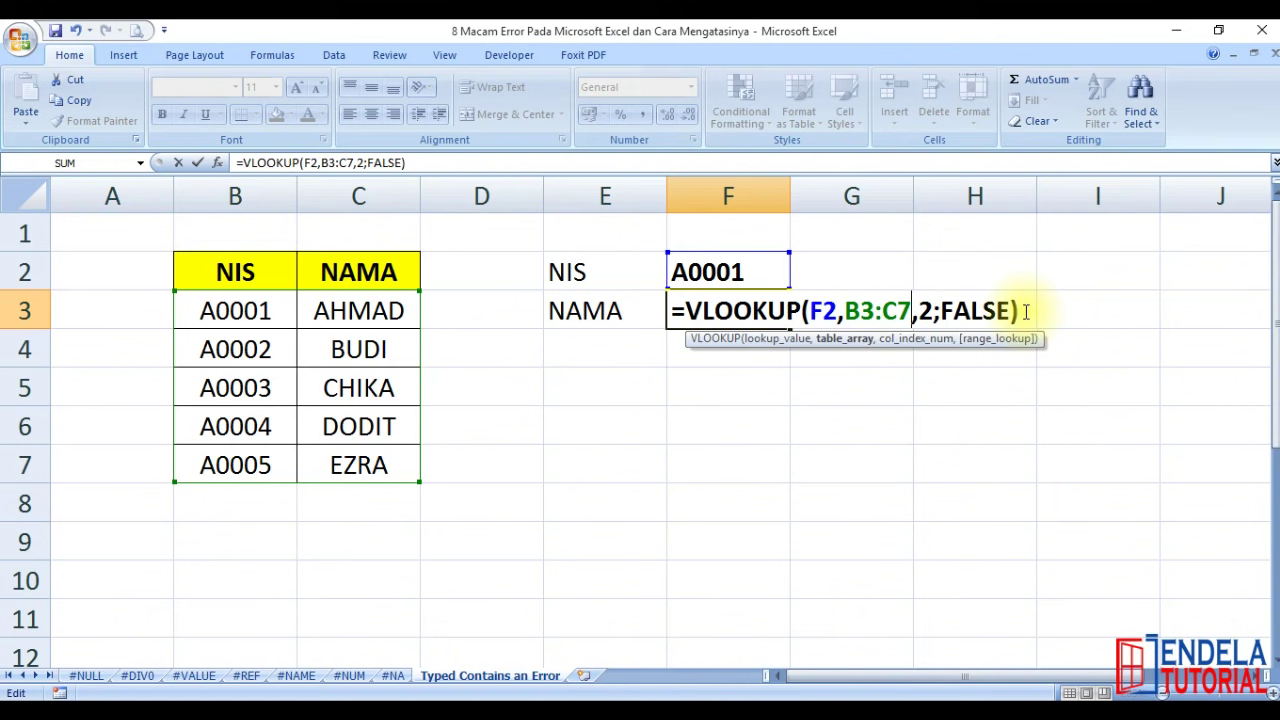
{"action": "key", "text": "BackSpace"}
{"action": "type", "text": ";"}
{"action": "key", "text": "Left"}
{"action": "key", "text": "BackSpace"}
{"action": "type", "text": ";"}
{"action": "key", "text": "Return"}
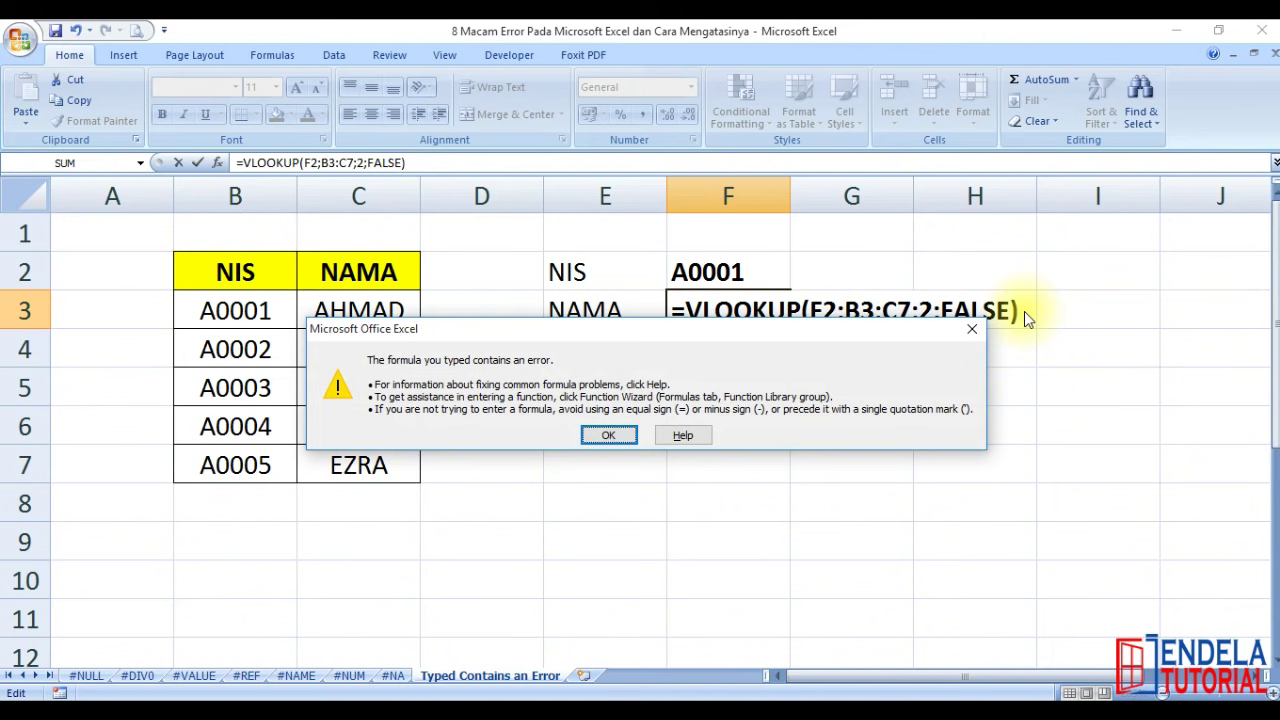
{"action": "key", "text": "Return"}
Restore comma separators in =VLOOKUP(F2,B3:C7,2,FALSE) so F3 returns AHMAD again
{"action": "key", "text": "Right"}
{"action": "key", "text": "BackSpace"}
{"action": "type", "text": ","}
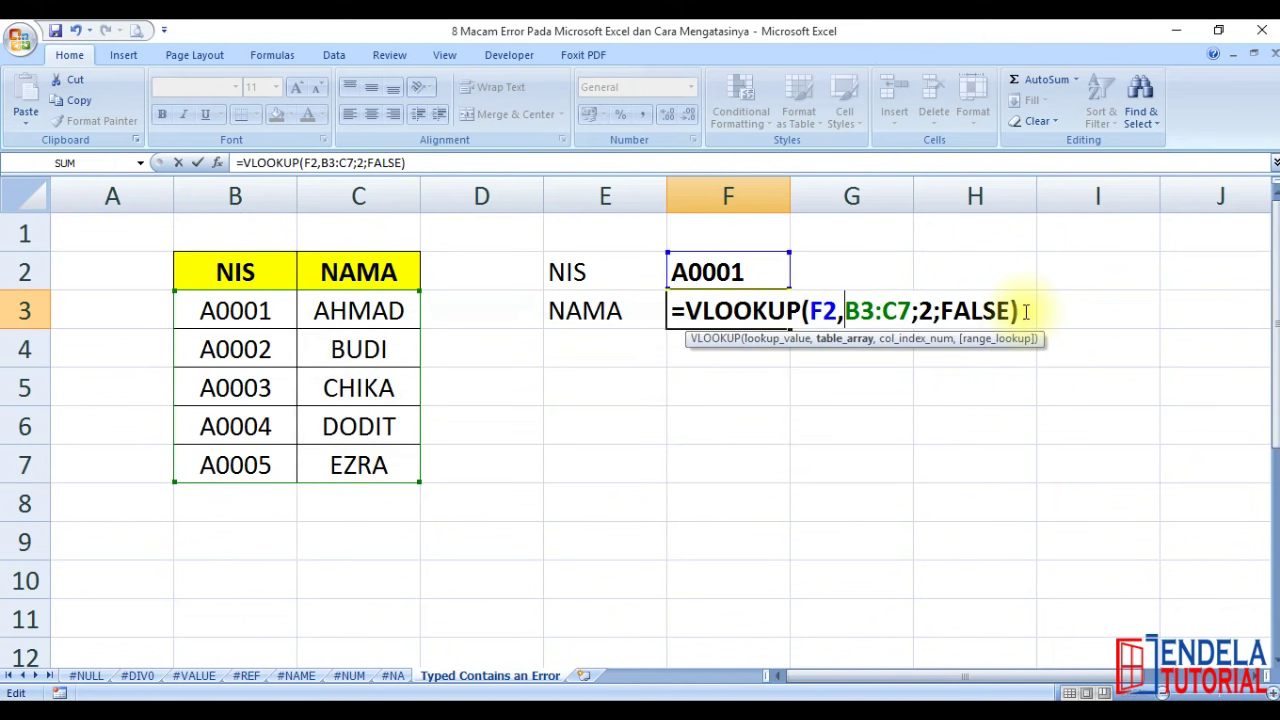
{"action": "key", "text": "BackSpace"}
{"action": "type", "text": ","}
{"action": "key", "text": "Right"}
{"action": "key", "text": "BackSpace"}
{"action": "type", "text": ","}
{"action": "key", "text": "Return"}
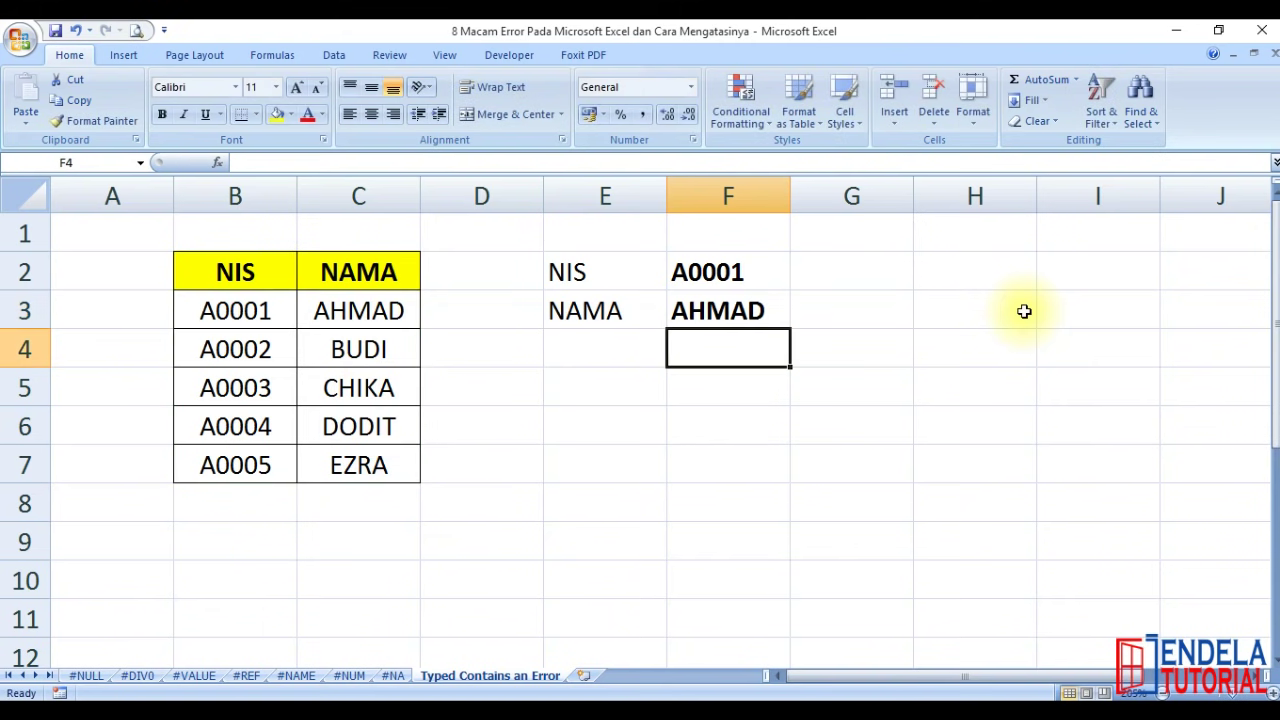
{"action": "key", "text": "Up"}
{"action": "key", "text": "Down"}
{"action": "key", "text": "Up"}
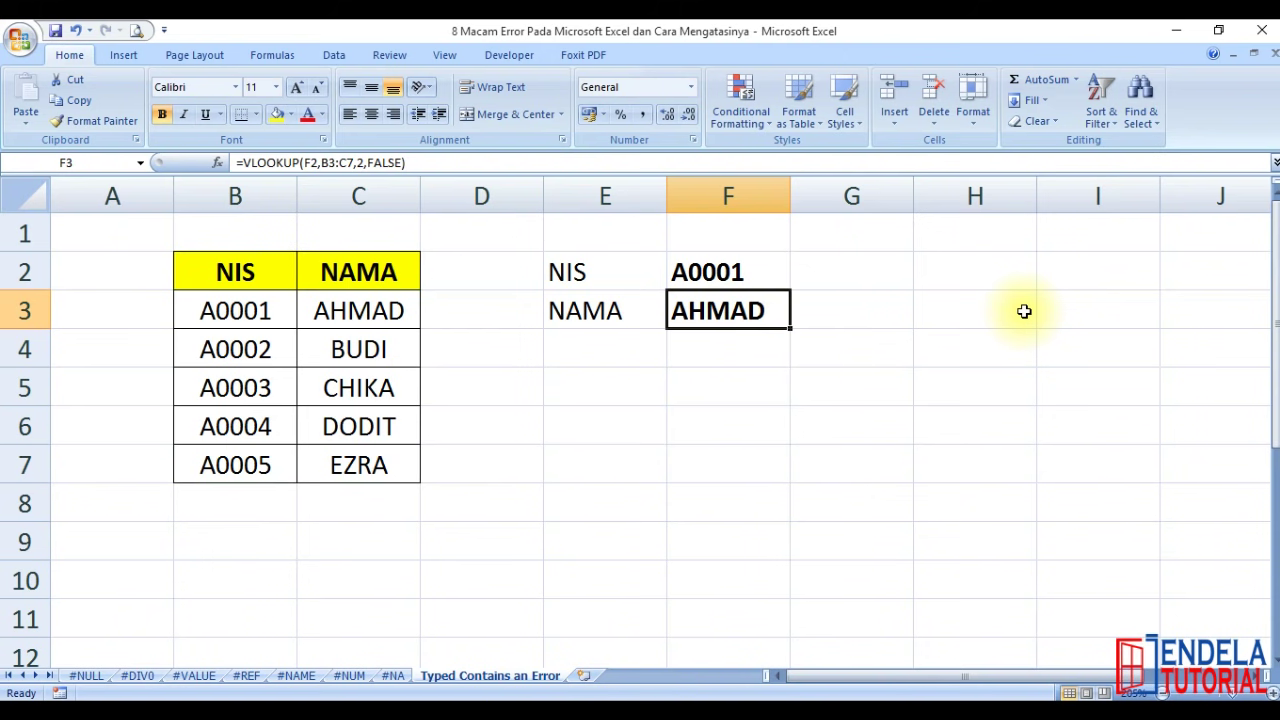
{"action": "key", "text": "Left"}
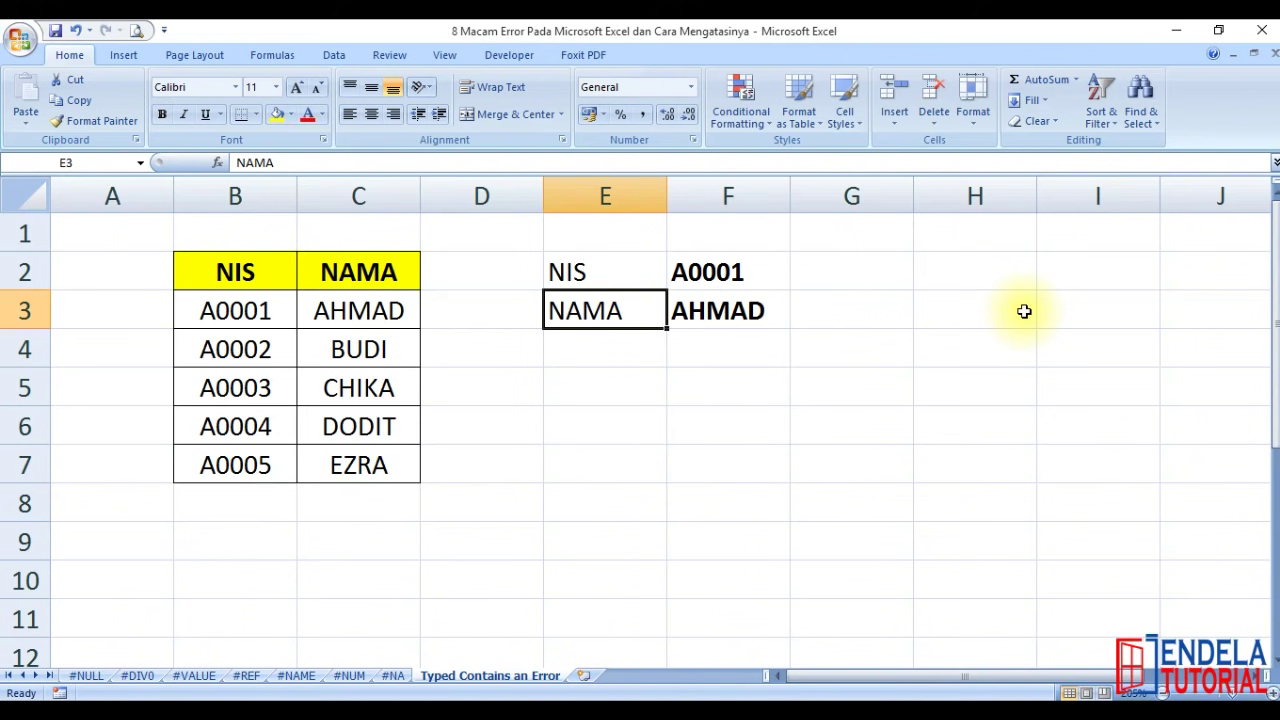
{"action": "key", "text": "Down"}
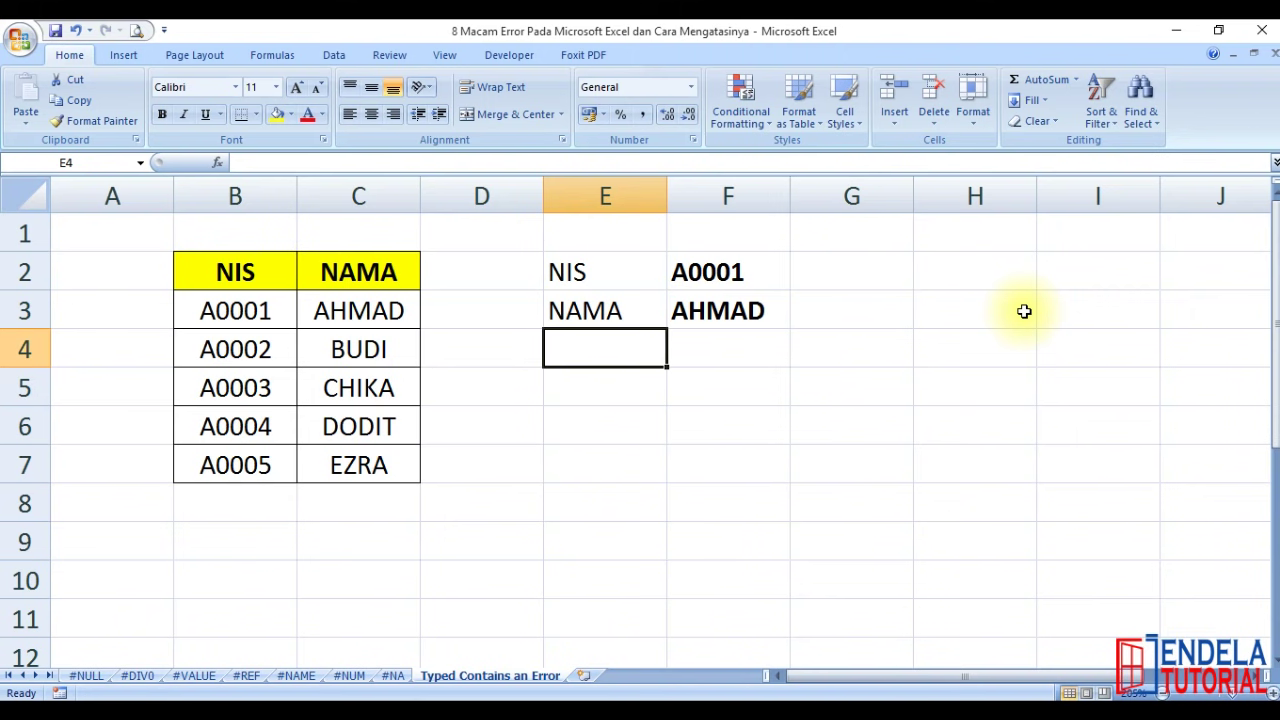
{"action": "key", "text": "ctrl+Home"}
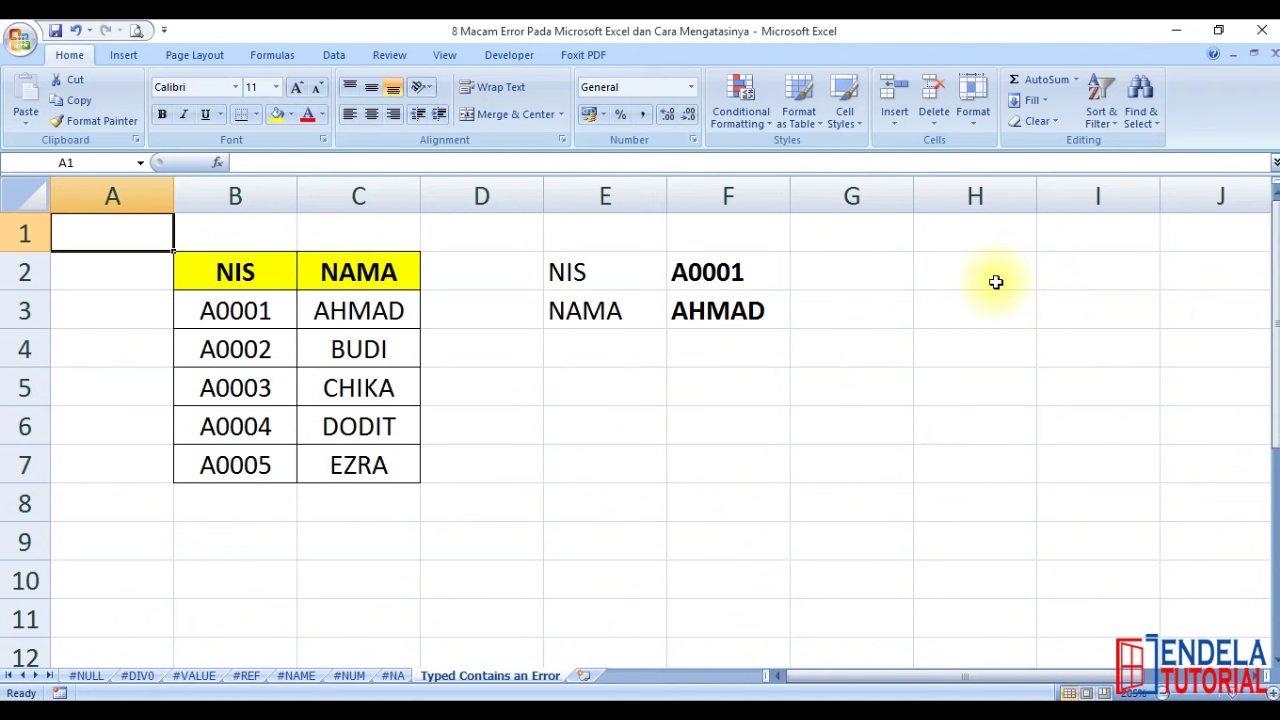